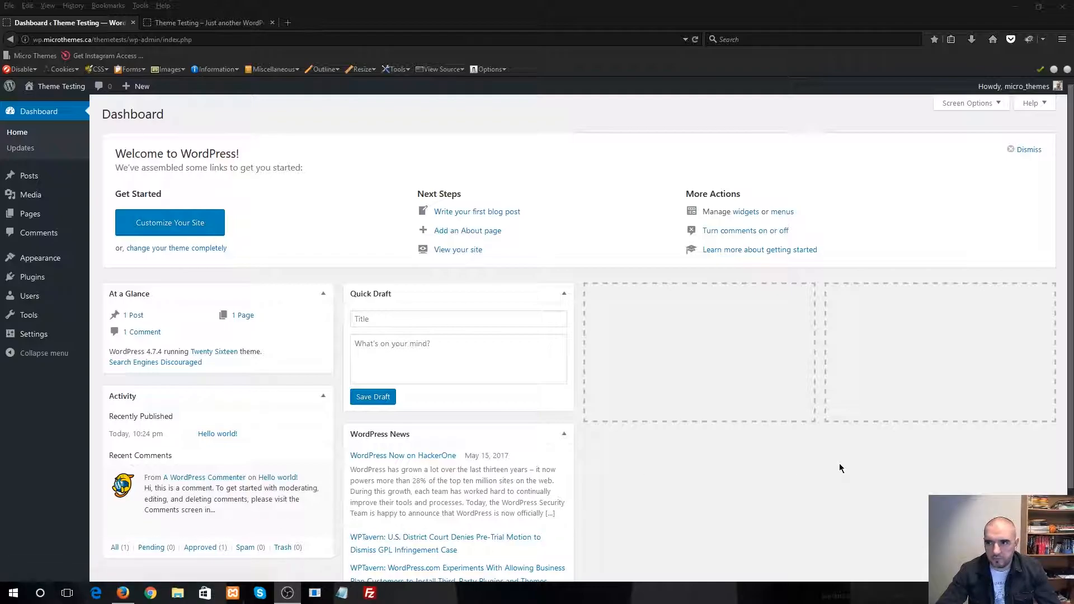
Look over the site's public front page and compare it with the admin dashboard
{"action": "left_click", "coordinate": [215, 23]}
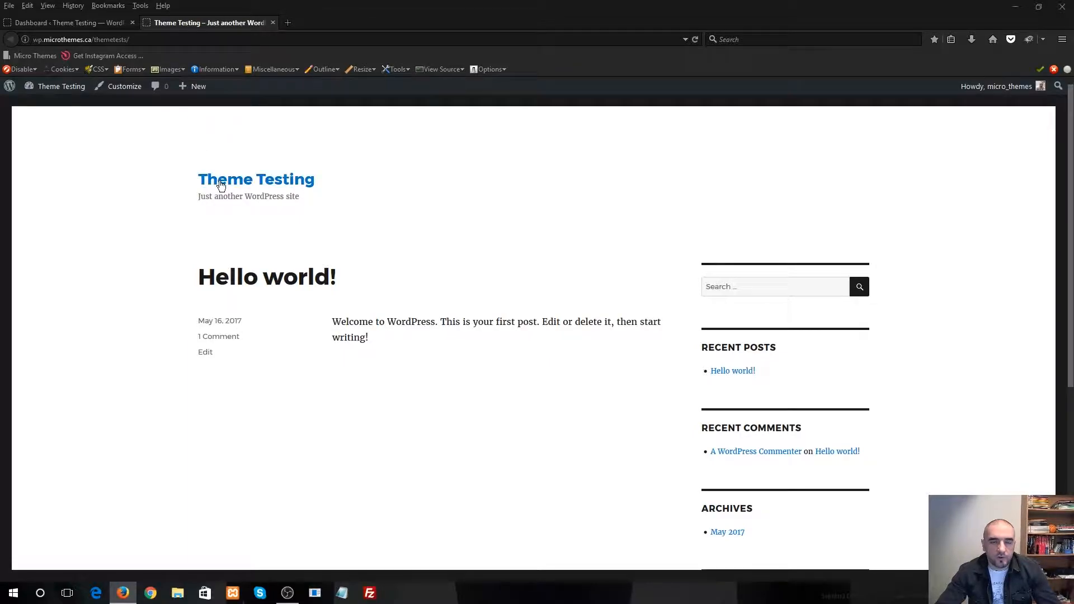
{"action": "left_click", "coordinate": [79, 23]}
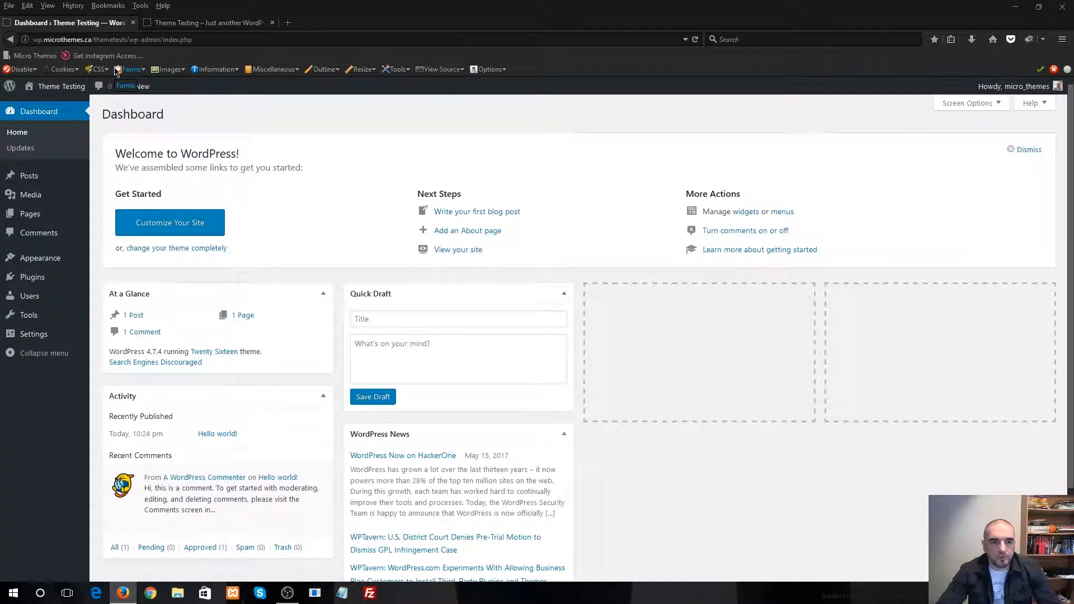
{"action": "mouse_move", "coordinate": [139, 87]}
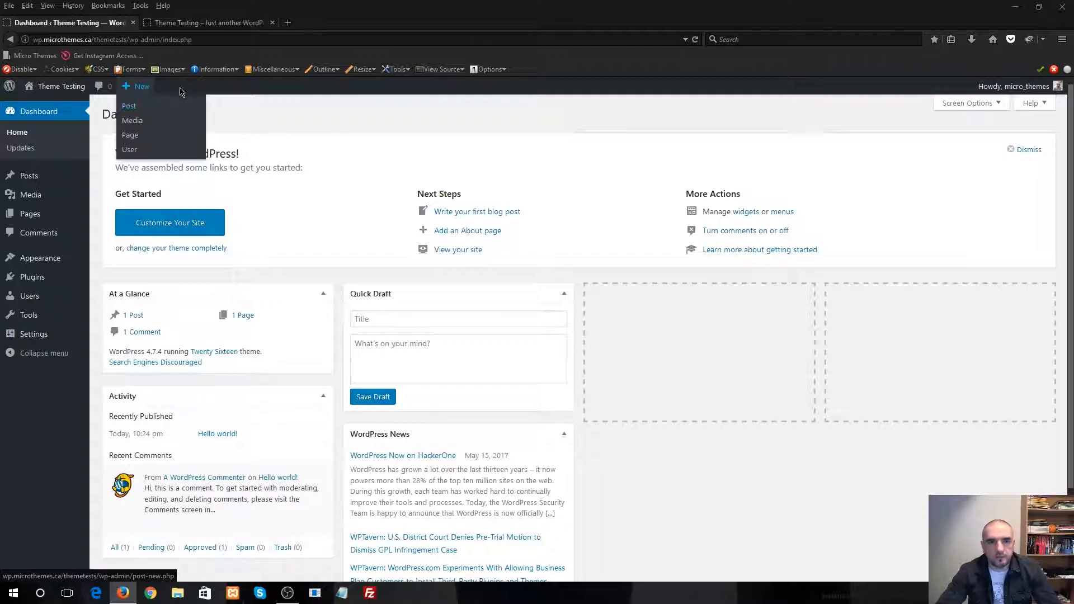
{"action": "left_click", "coordinate": [193, 26]}
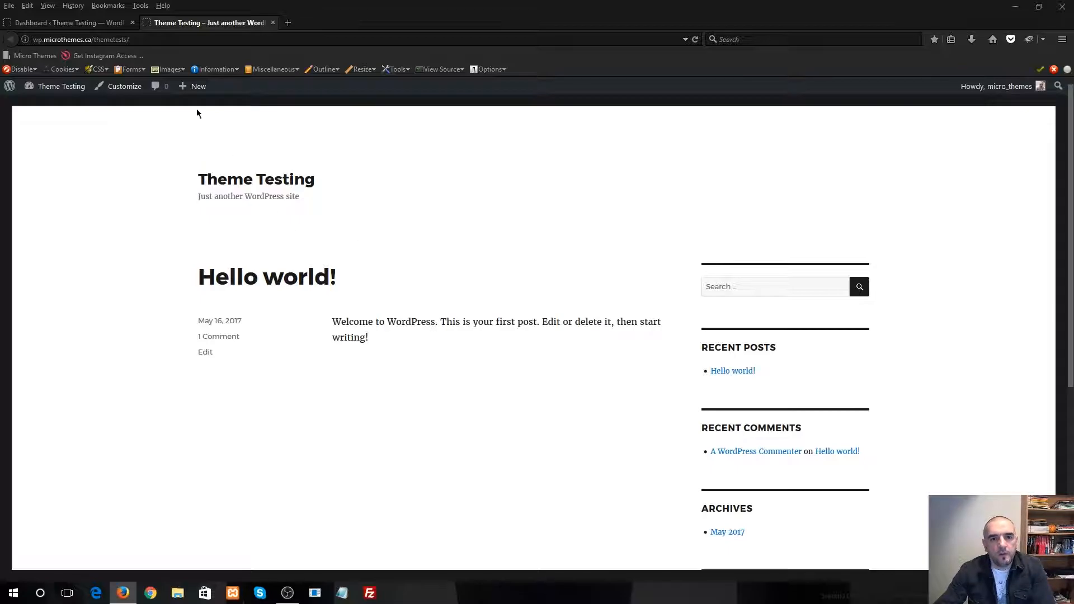
{"action": "left_click", "coordinate": [94, 25]}
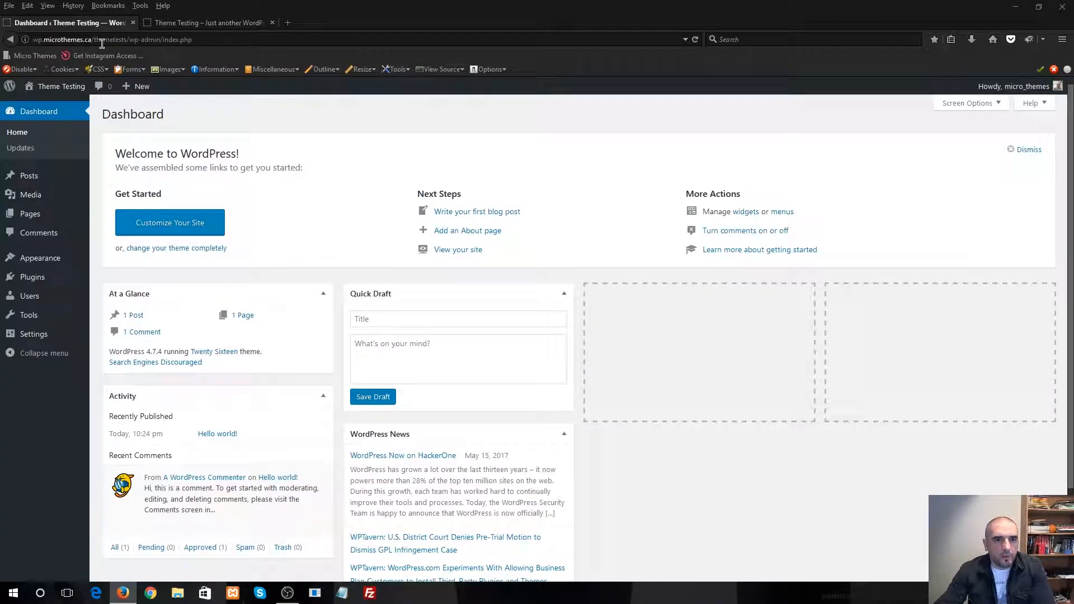
Open the form for uploading a new theme as a .zip file in the site's theme management
{"action": "mouse_move", "coordinate": [62, 217]}
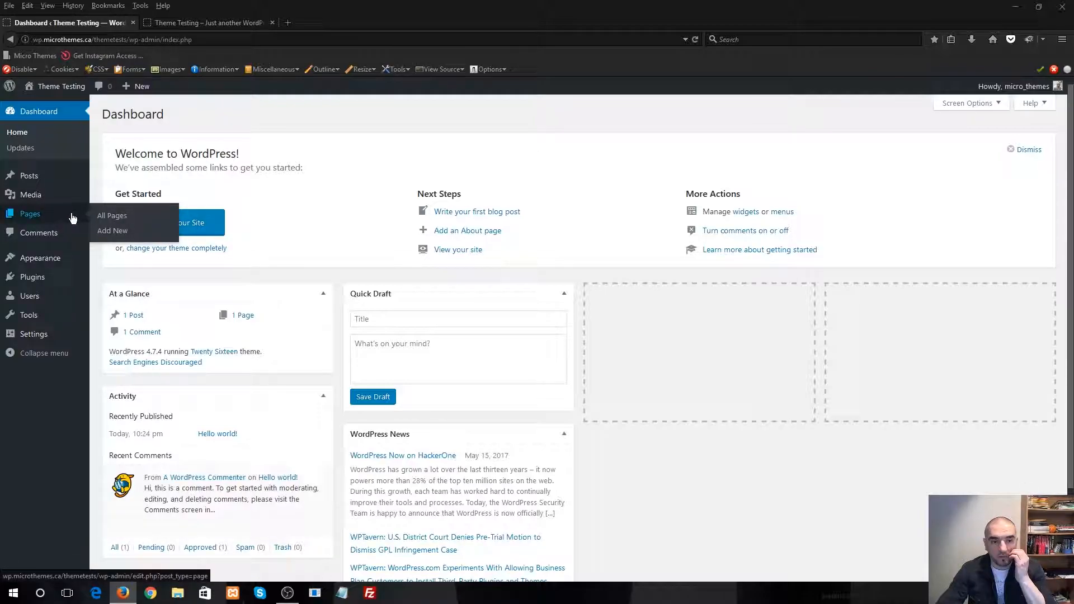
{"action": "mouse_move", "coordinate": [52, 263]}
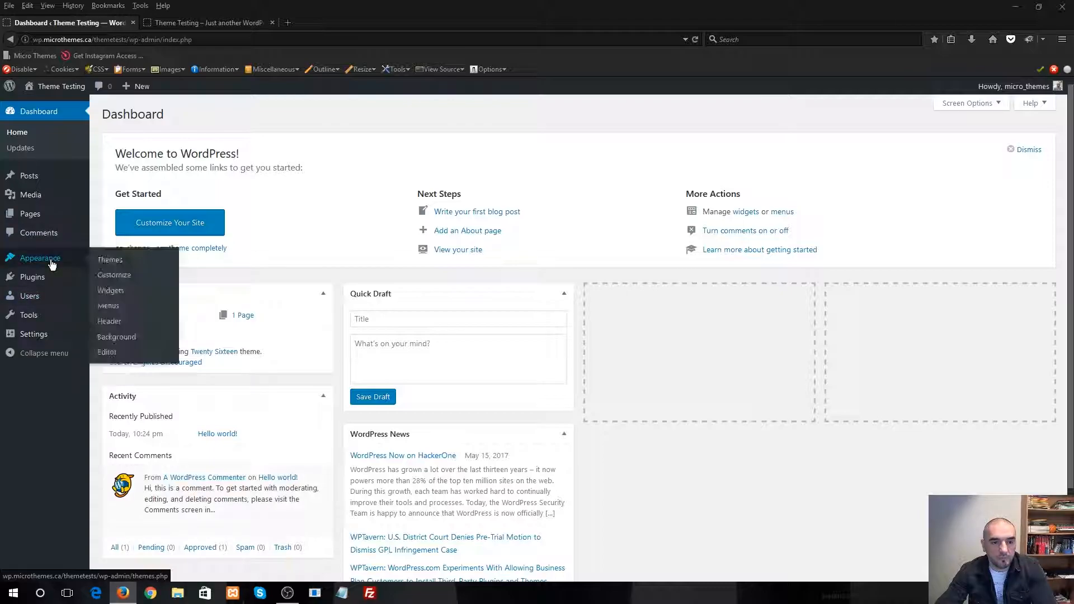
{"action": "left_click", "coordinate": [107, 261]}
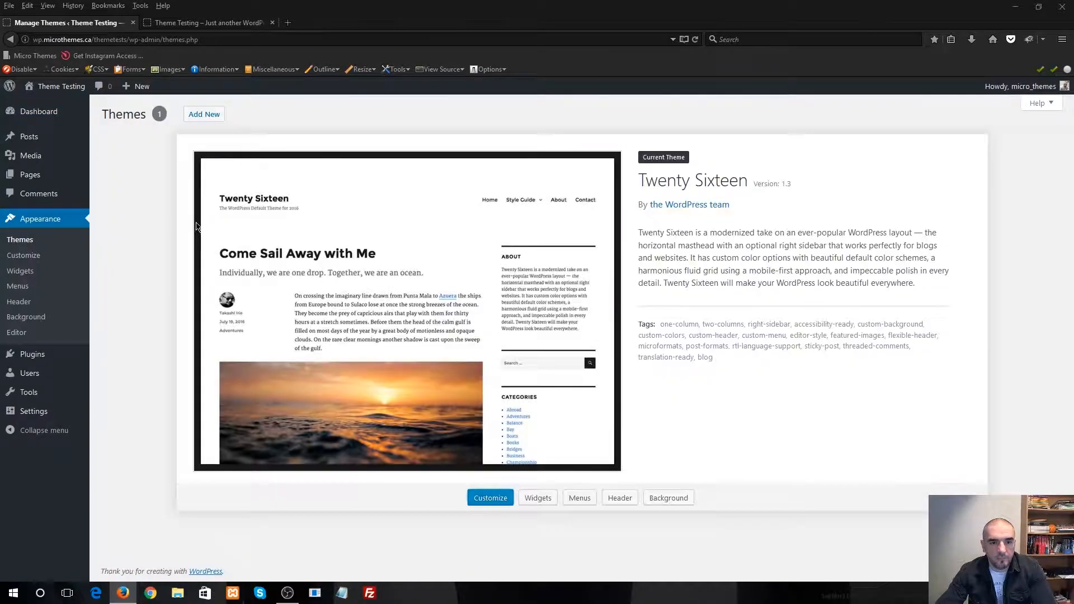
{"action": "left_click", "coordinate": [207, 117]}
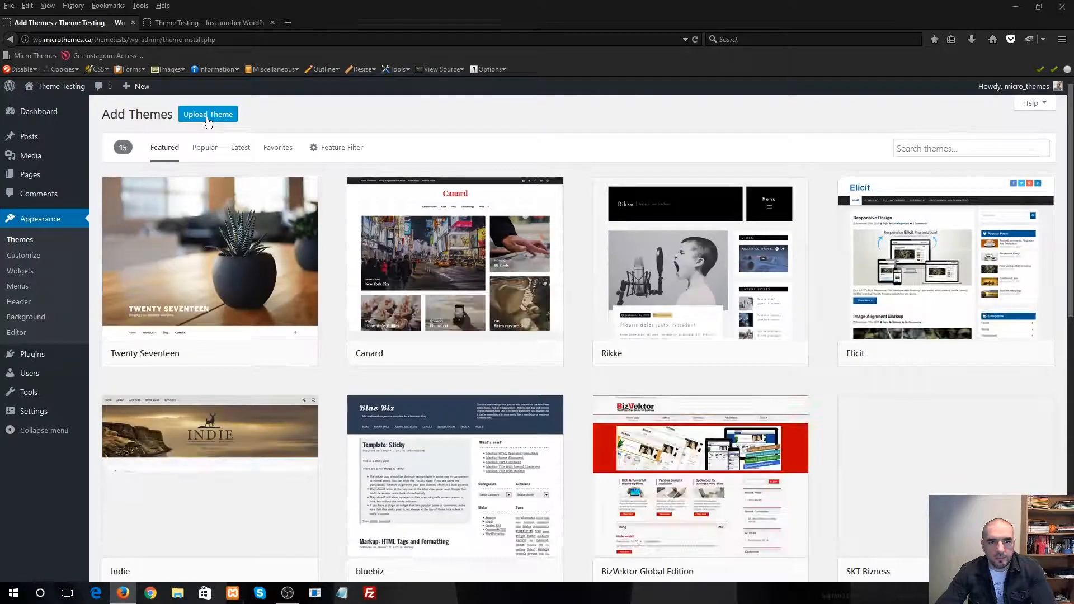
{"action": "left_click", "coordinate": [207, 119]}
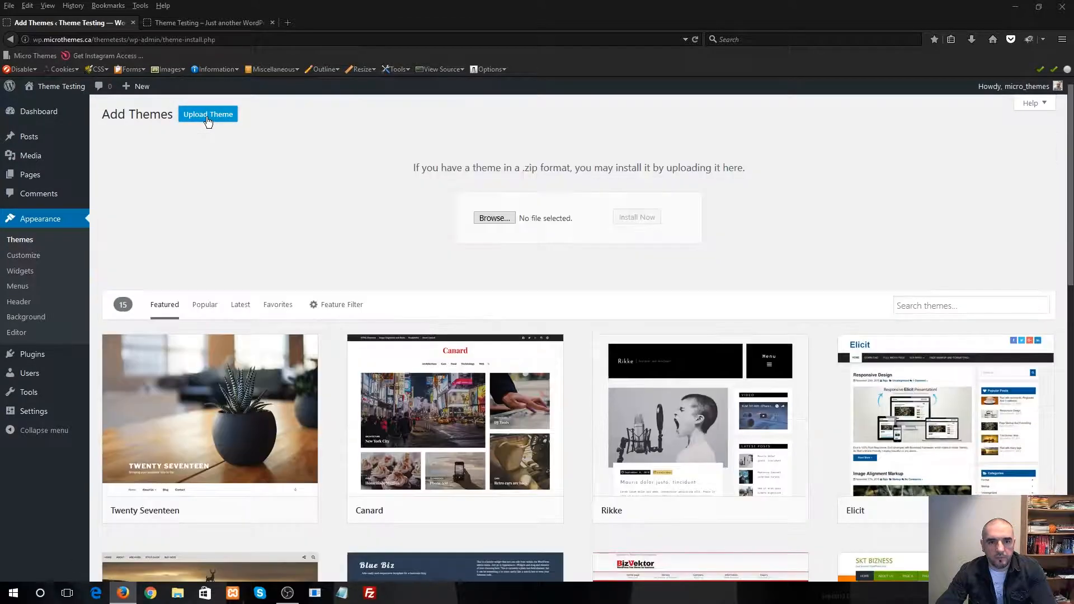
Choose pro-cast-theme.zip from the Pro-cast-theme-package folder on the Desktop as the theme file to upload
{"action": "left_click", "coordinate": [503, 219]}
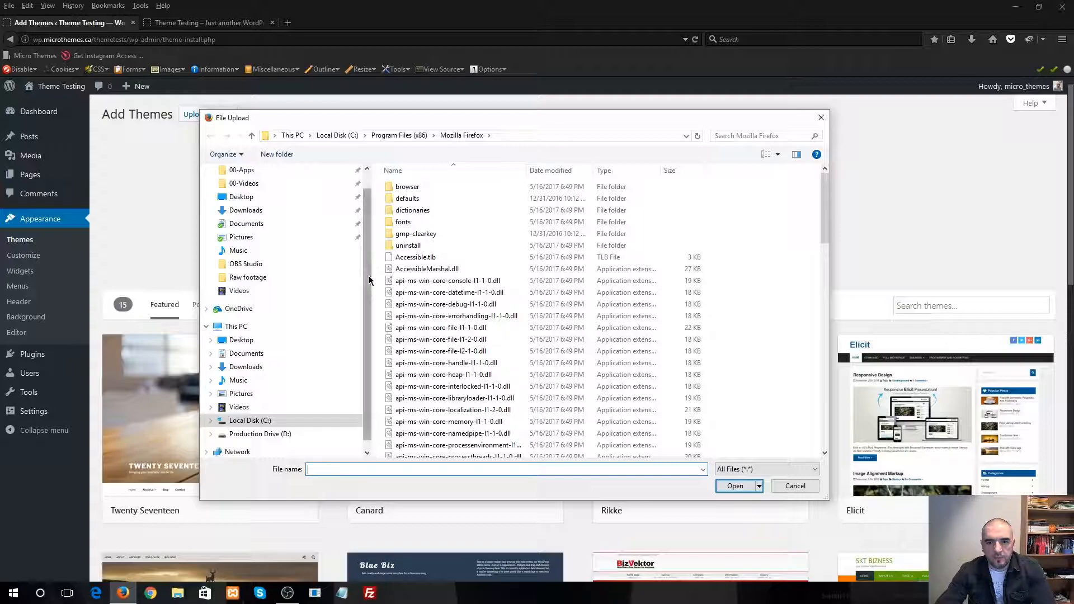
{"action": "scroll", "coordinate": [369, 279], "scroll_direction": "up", "scroll_amount": 1}
{"action": "left_click", "coordinate": [241, 362]}
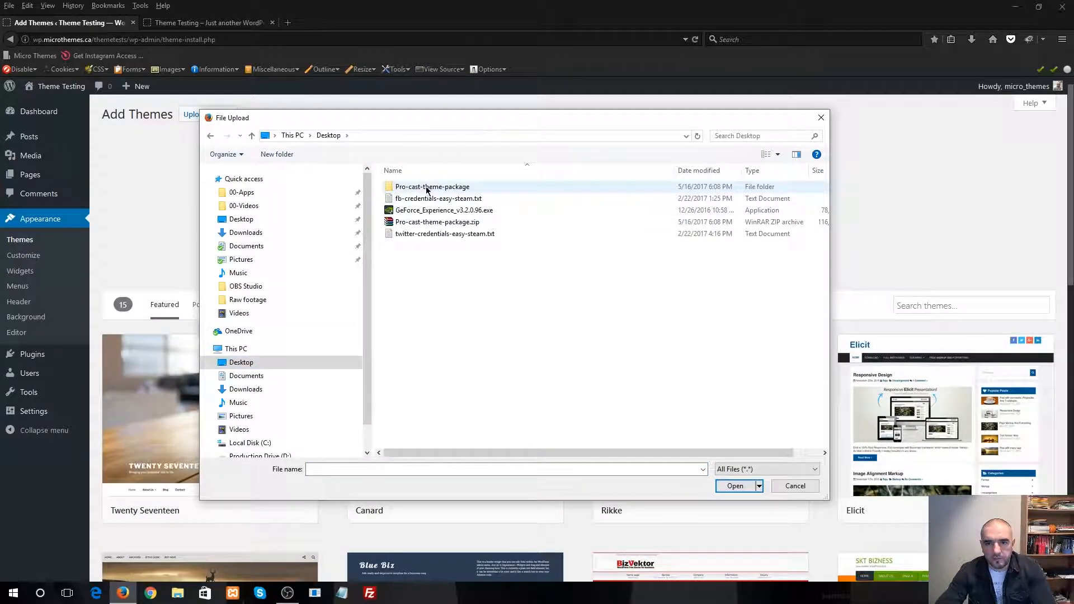
{"action": "left_click", "coordinate": [476, 222]}
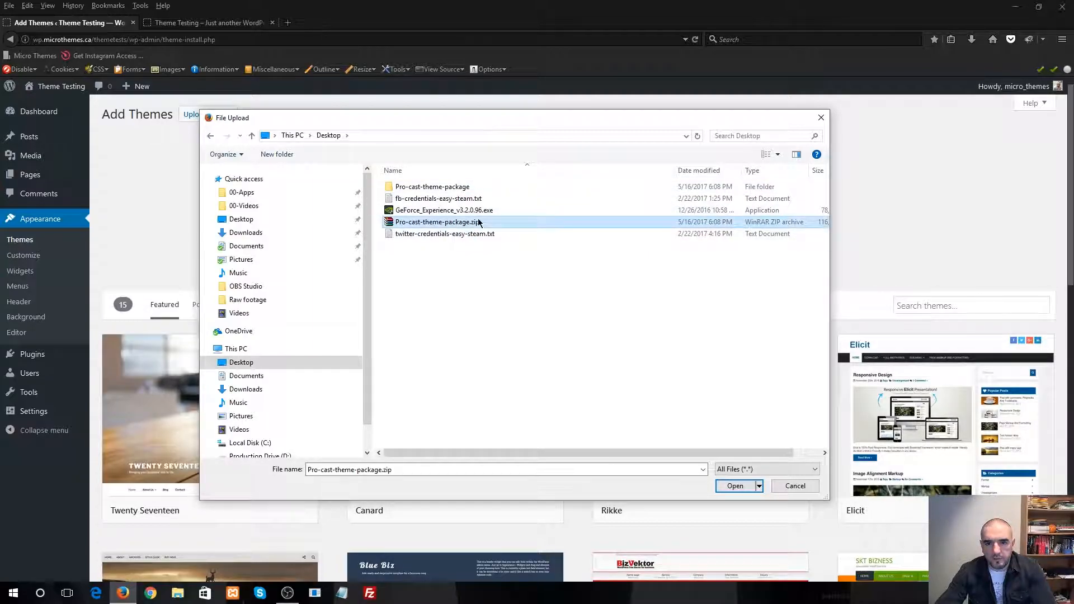
{"action": "double_click", "coordinate": [429, 188]}
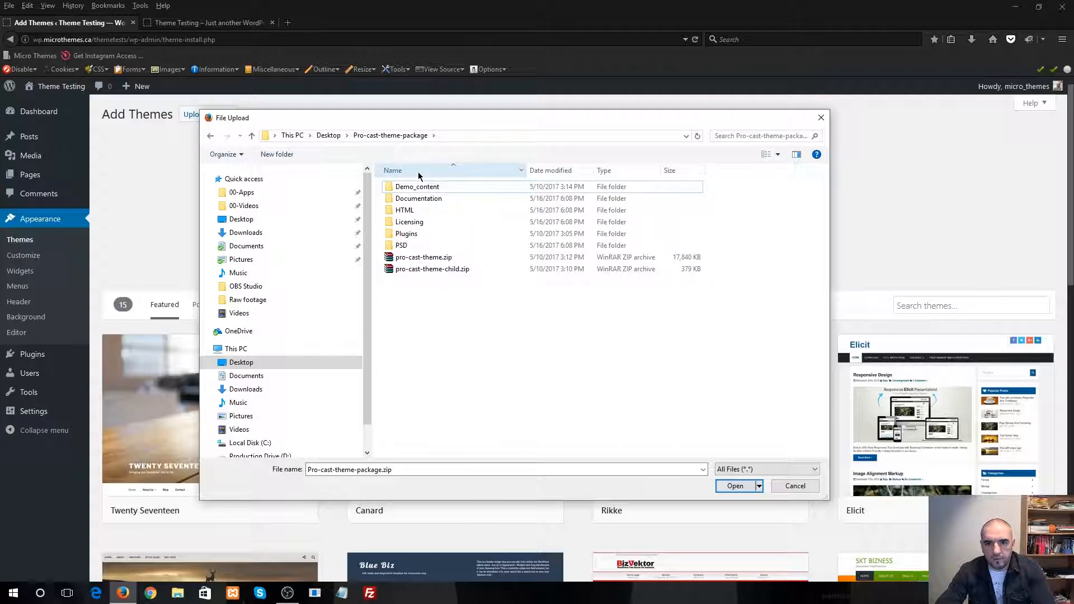
{"action": "left_click", "coordinate": [451, 258]}
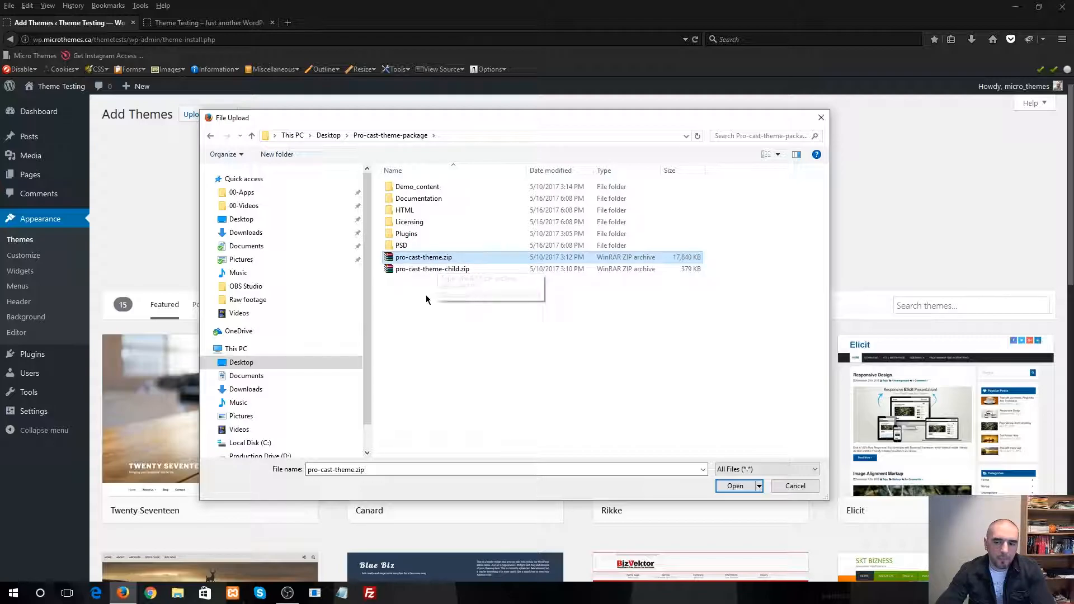
{"action": "left_click", "coordinate": [735, 486]}
Install and activate the uploaded Pro-Cast theme, and view its theme details
{"action": "left_click", "coordinate": [635, 220]}
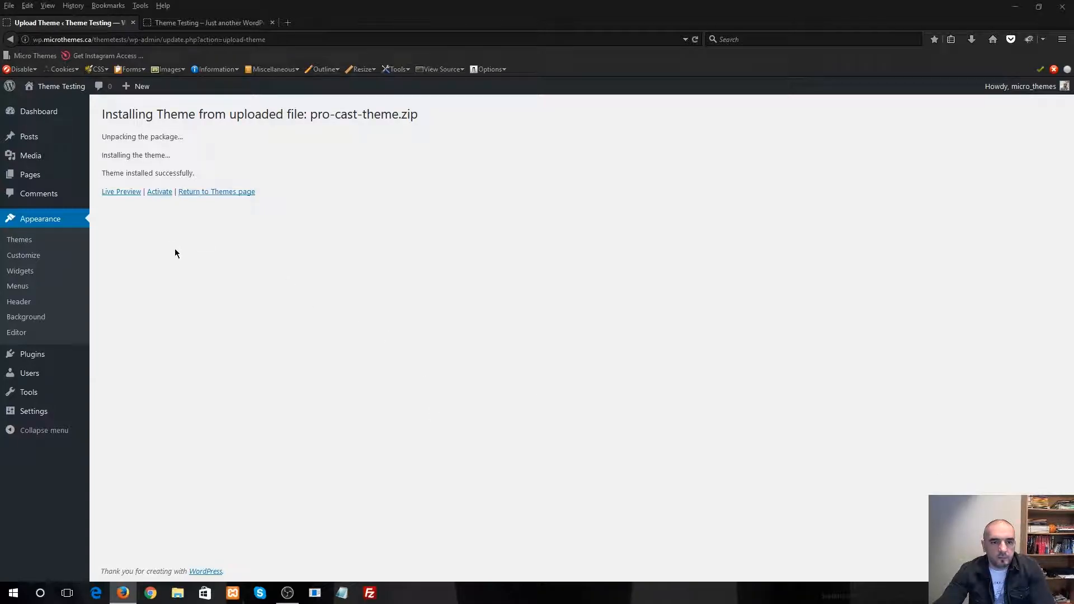
{"action": "left_click", "coordinate": [160, 193]}
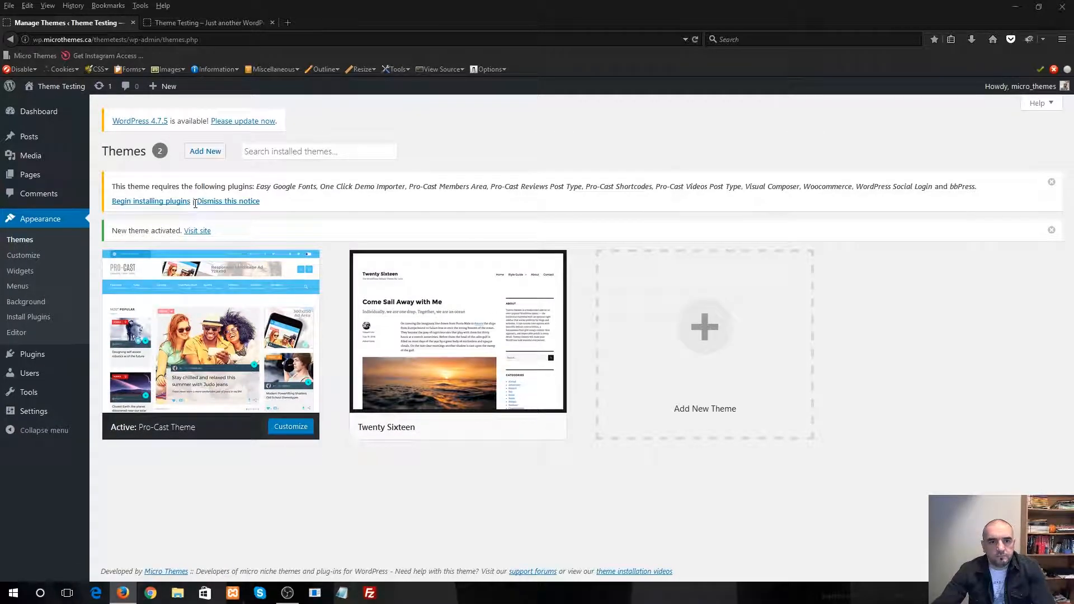
{"action": "left_click", "coordinate": [216, 292]}
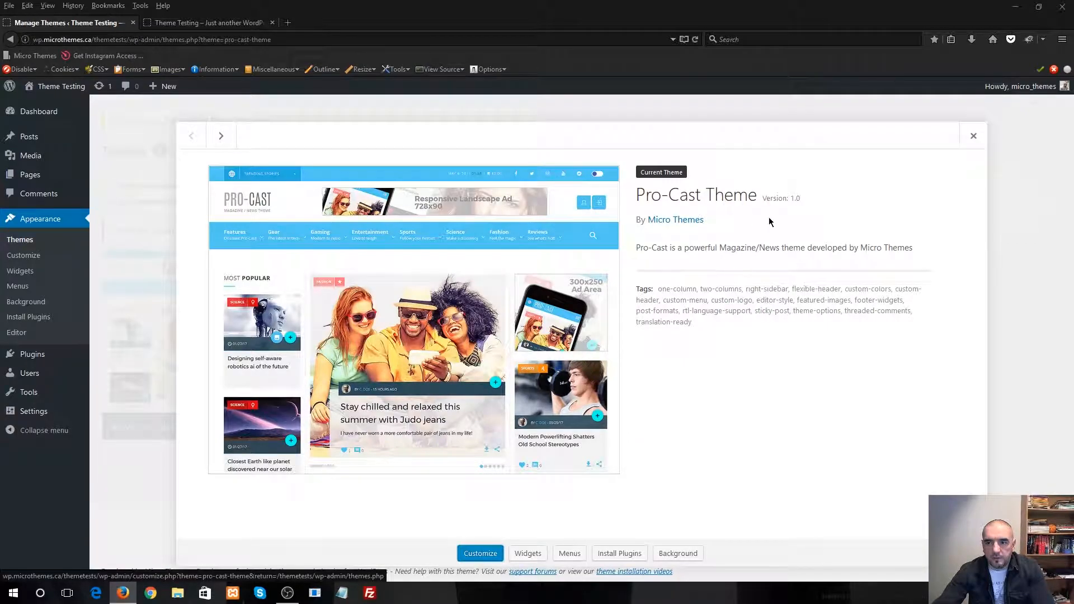
{"action": "left_click", "coordinate": [974, 136]}
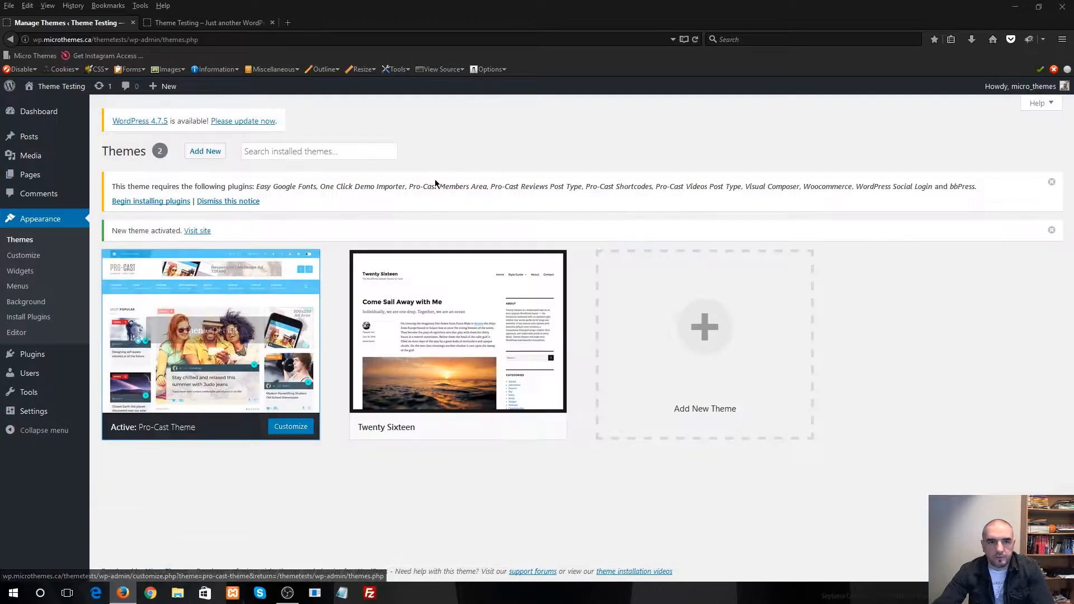
Reload the site's public front page and examine its header, post and footer areas under the new theme
{"action": "left_click", "coordinate": [218, 23]}
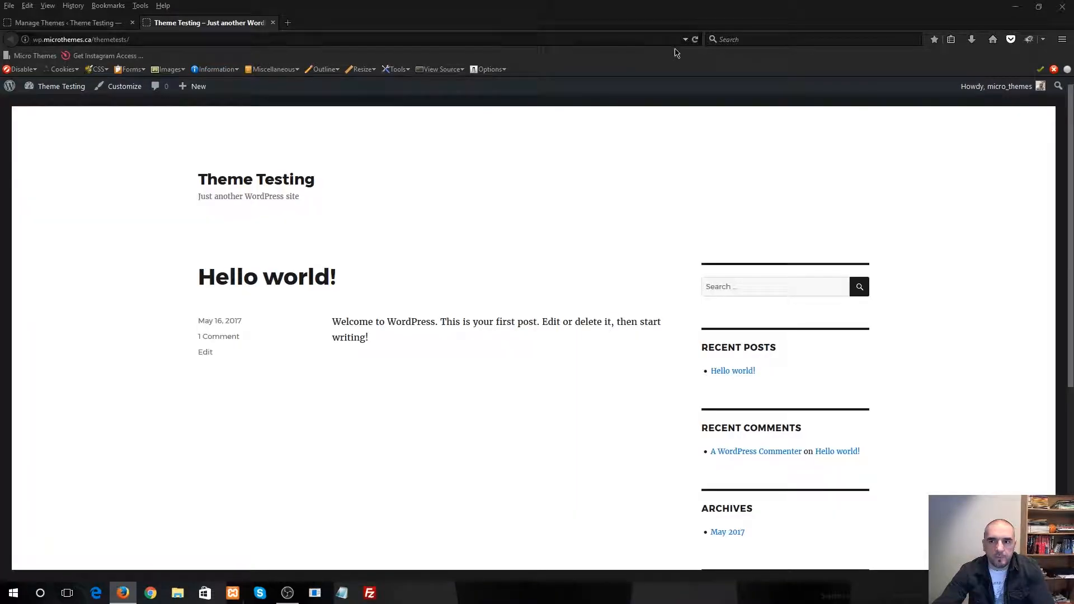
{"action": "left_click", "coordinate": [696, 39]}
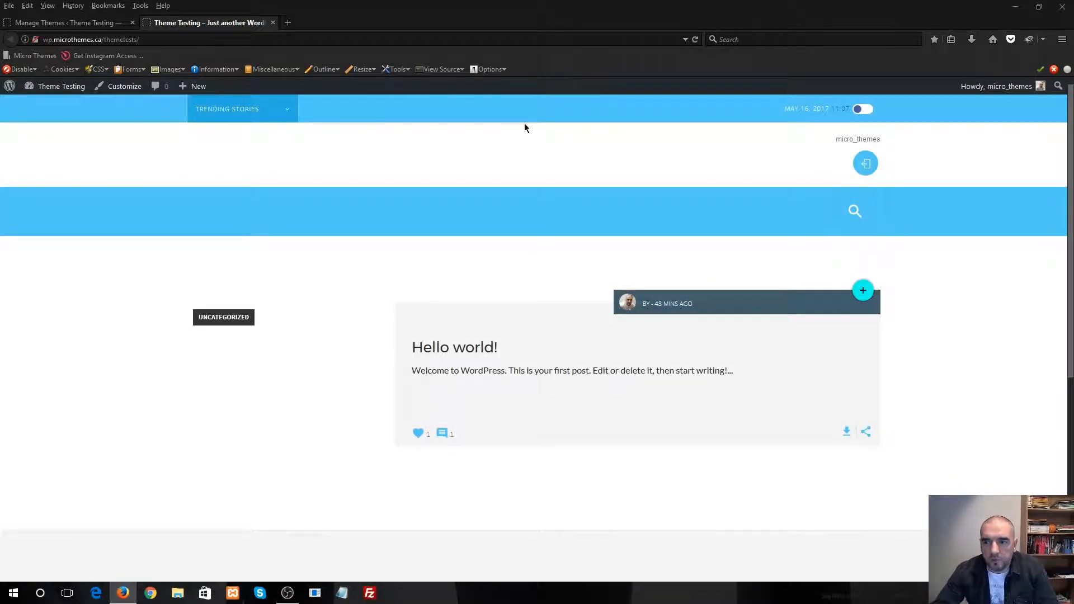
{"action": "scroll", "coordinate": [453, 226], "scroll_direction": "down", "scroll_amount": 6}
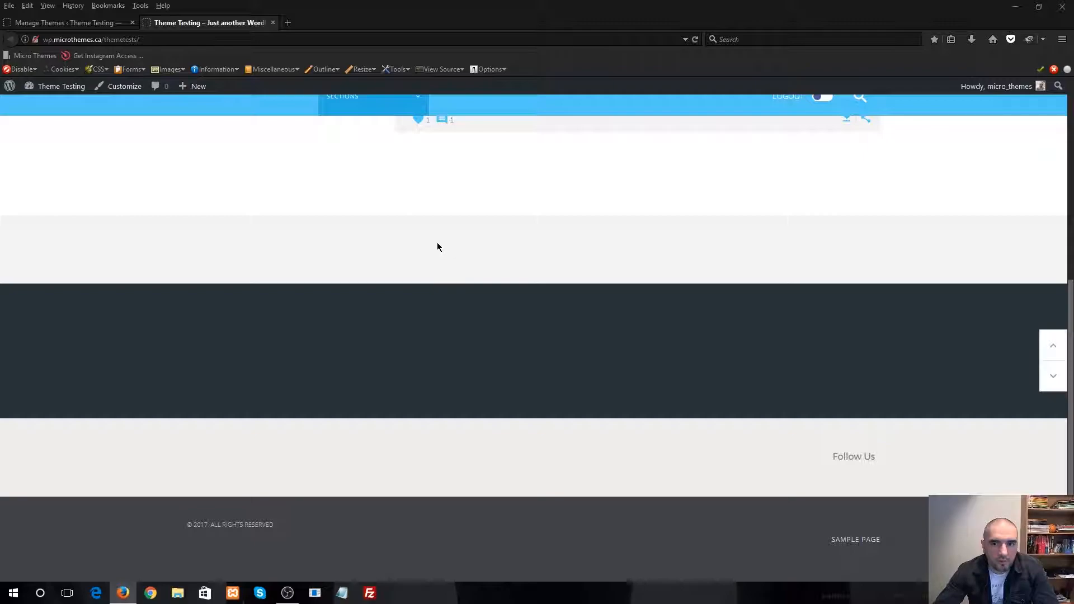
{"action": "scroll", "coordinate": [438, 240], "scroll_direction": "up", "scroll_amount": 6}
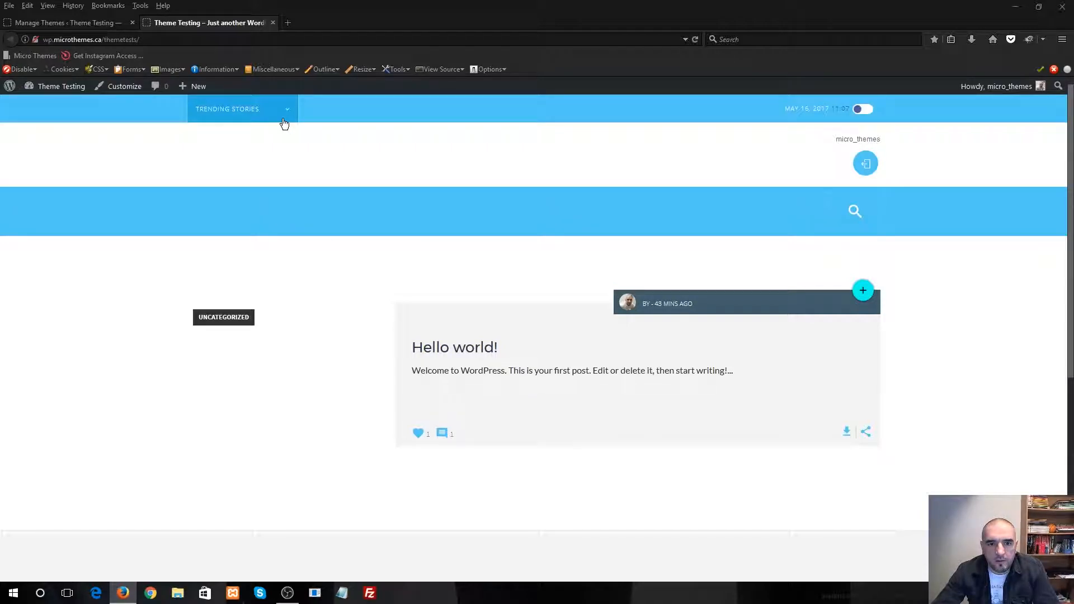
{"action": "scroll", "coordinate": [636, 299], "scroll_direction": "down", "scroll_amount": 5}
{"action": "scroll", "coordinate": [636, 299], "scroll_direction": "up", "scroll_amount": 5}
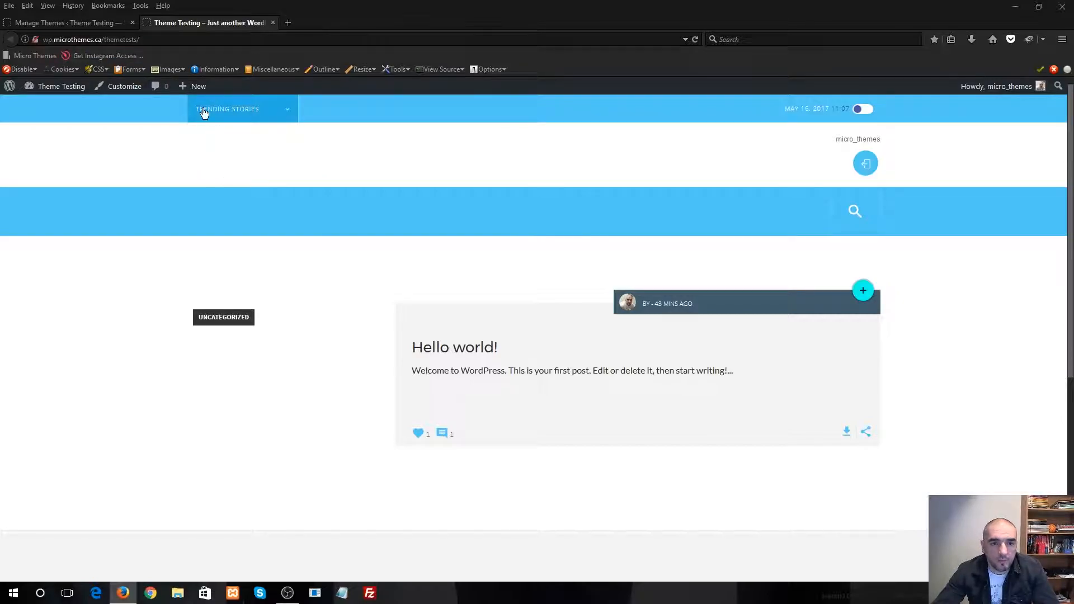
Return to the theme management page and read the notice listing the plugins the theme requires
{"action": "left_click", "coordinate": [82, 24]}
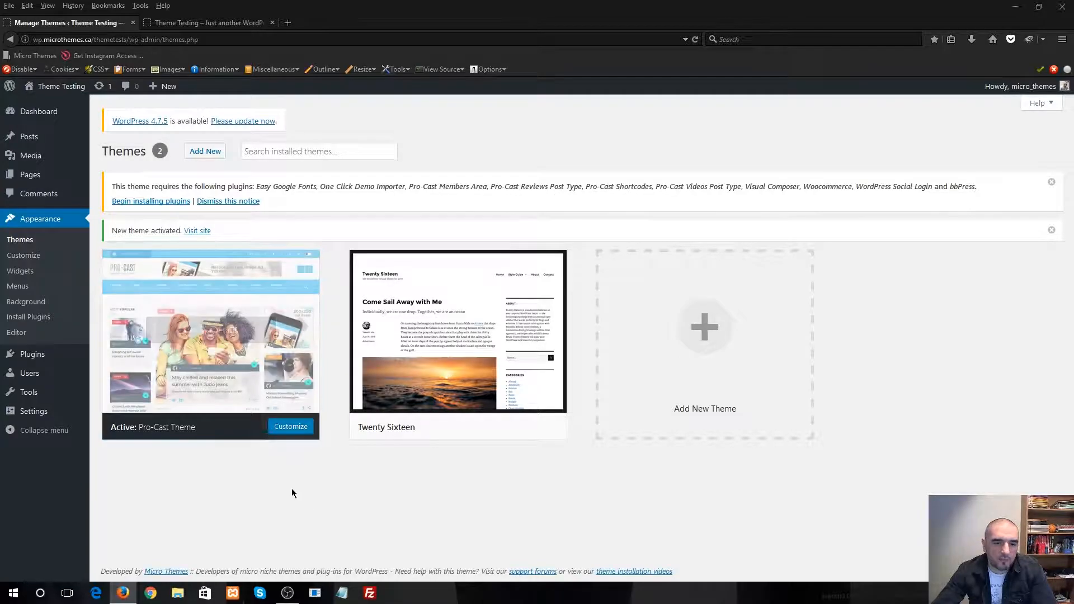
{"action": "left_click_drag", "start_coordinate": [113, 187], "coordinate": [977, 191]}
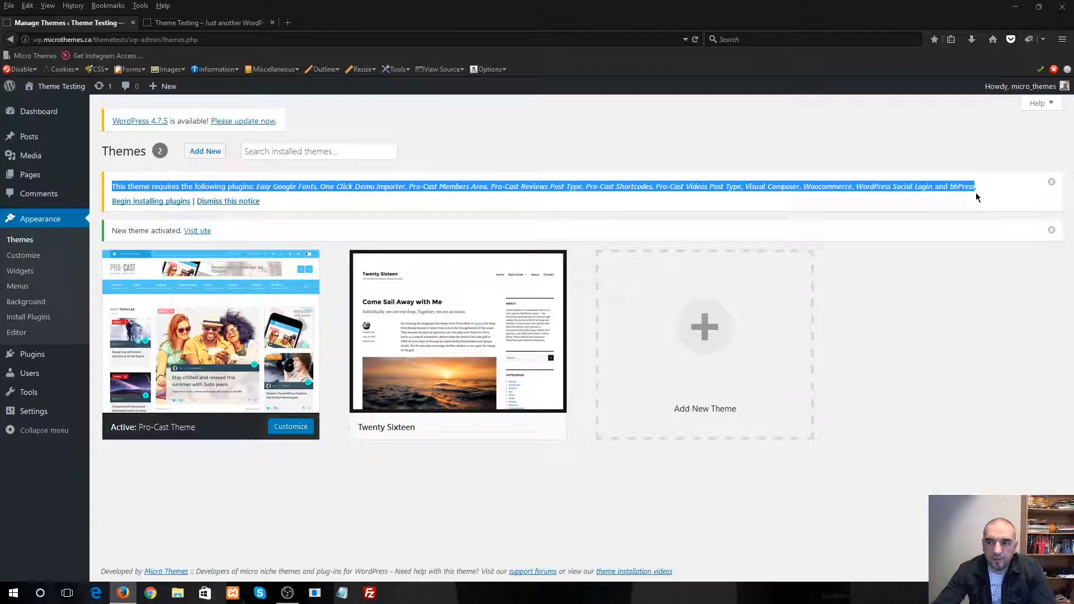
{"action": "left_click", "coordinate": [941, 276]}
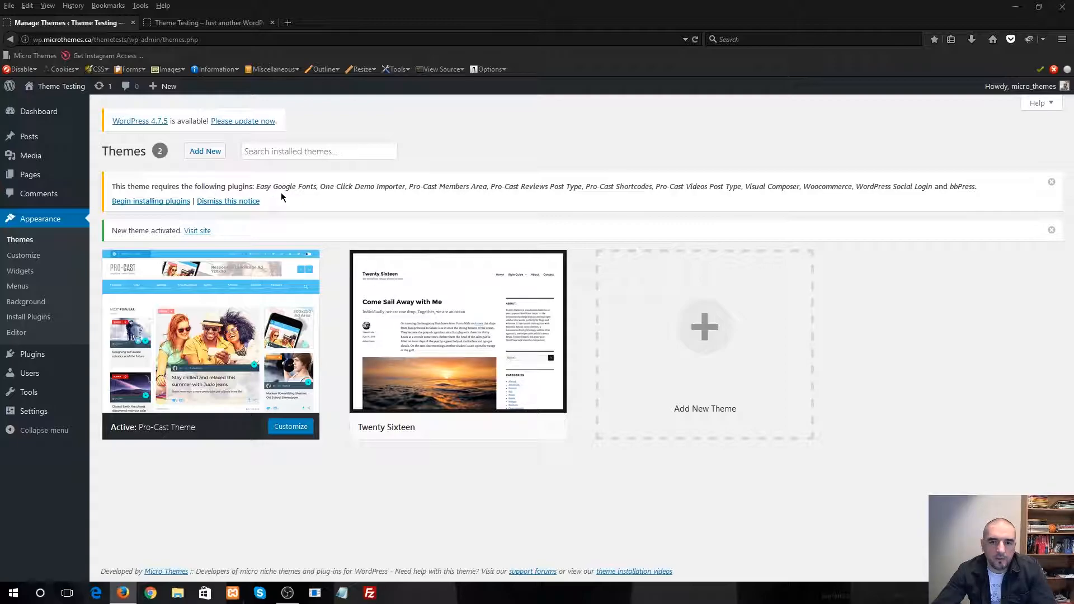
{"action": "left_click_drag", "start_coordinate": [258, 187], "coordinate": [884, 214]}
{"action": "left_click", "coordinate": [918, 275]}
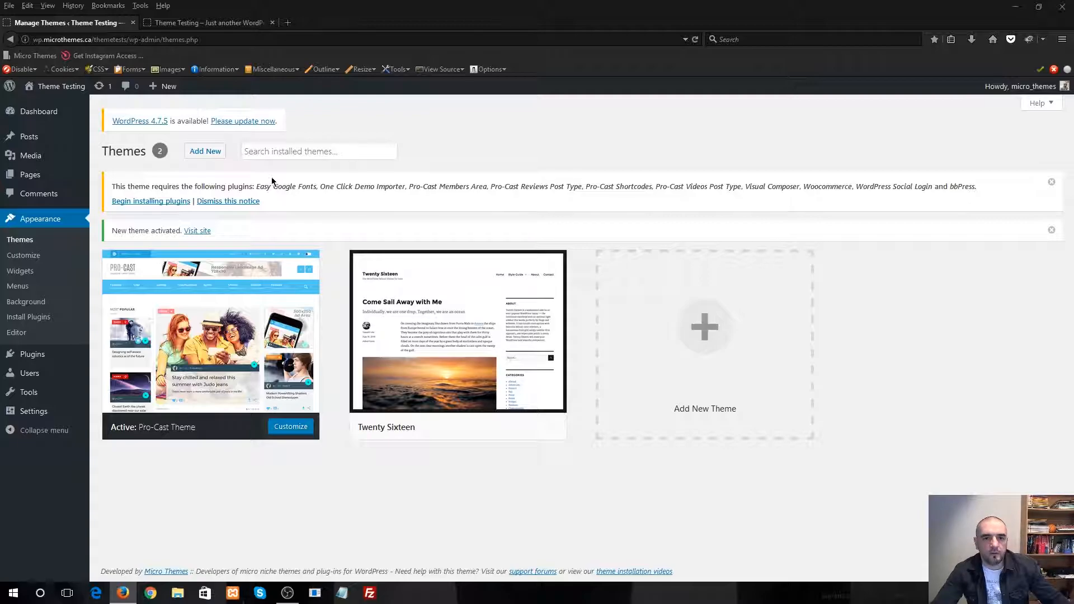
Bulk-install the theme's required plugins, selecting all of them except Visual Composer and WordPress Social Login
{"action": "left_click", "coordinate": [190, 201]}
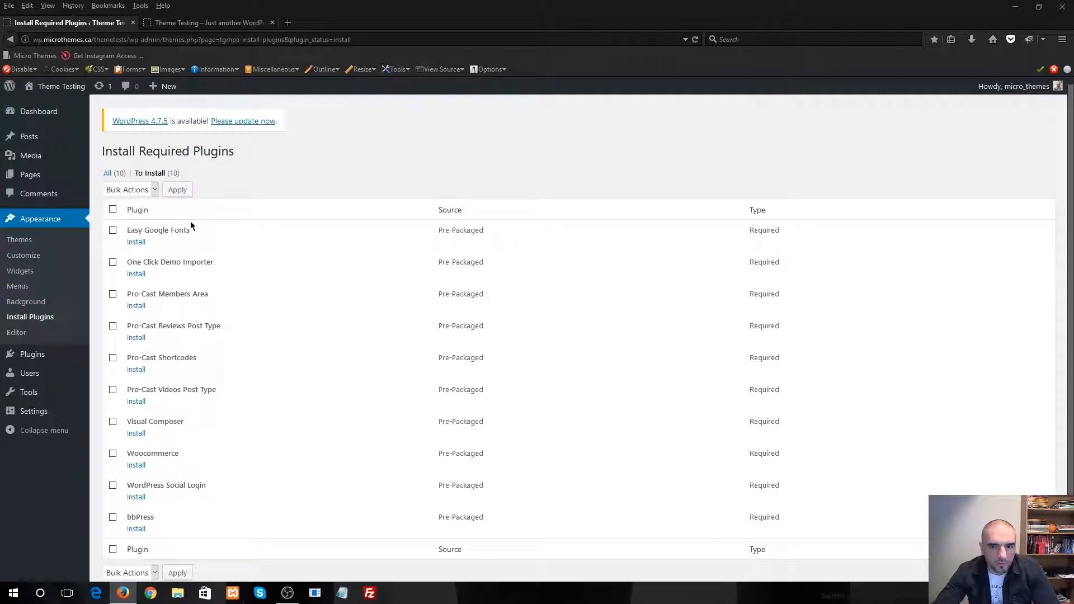
{"action": "scroll", "coordinate": [206, 233], "scroll_direction": "down", "scroll_amount": 2}
{"action": "left_click", "coordinate": [113, 183]}
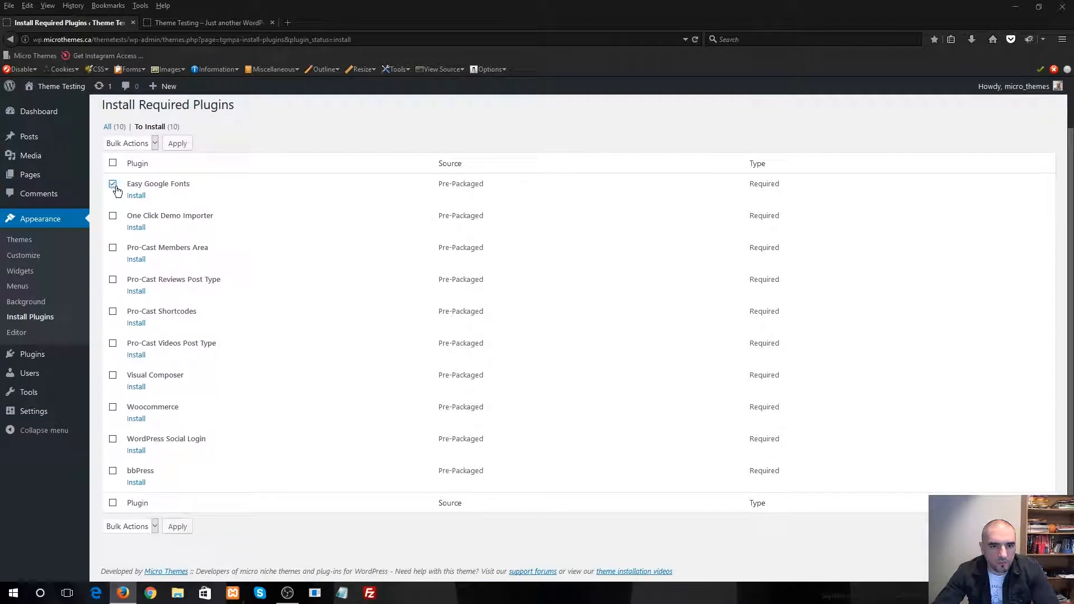
{"action": "left_click", "coordinate": [112, 216]}
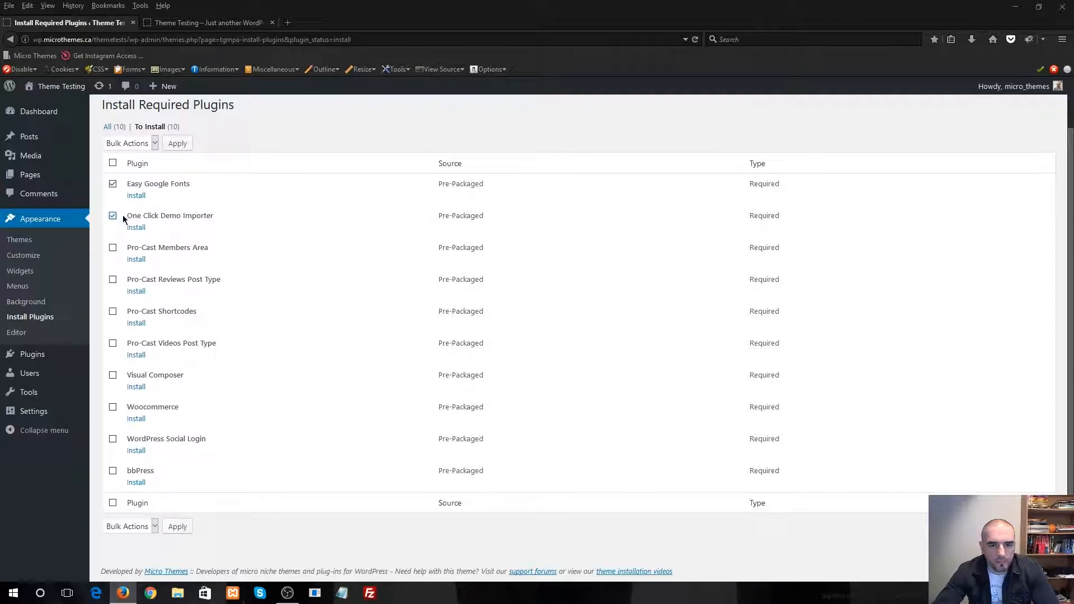
{"action": "left_click_drag", "start_coordinate": [211, 215], "coordinate": [126, 217]}
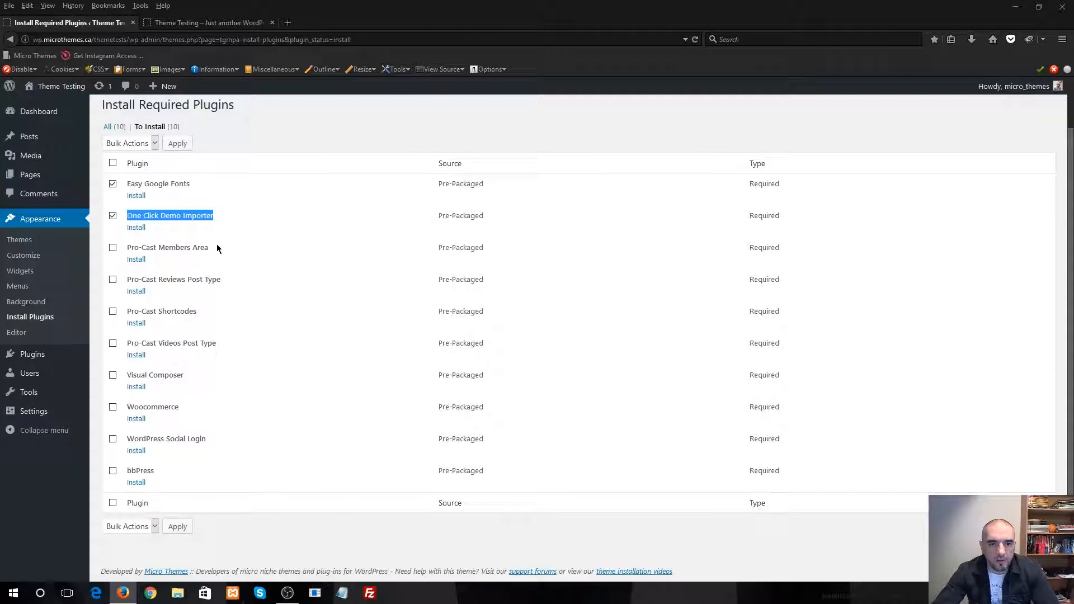
{"action": "left_click", "coordinate": [113, 280]}
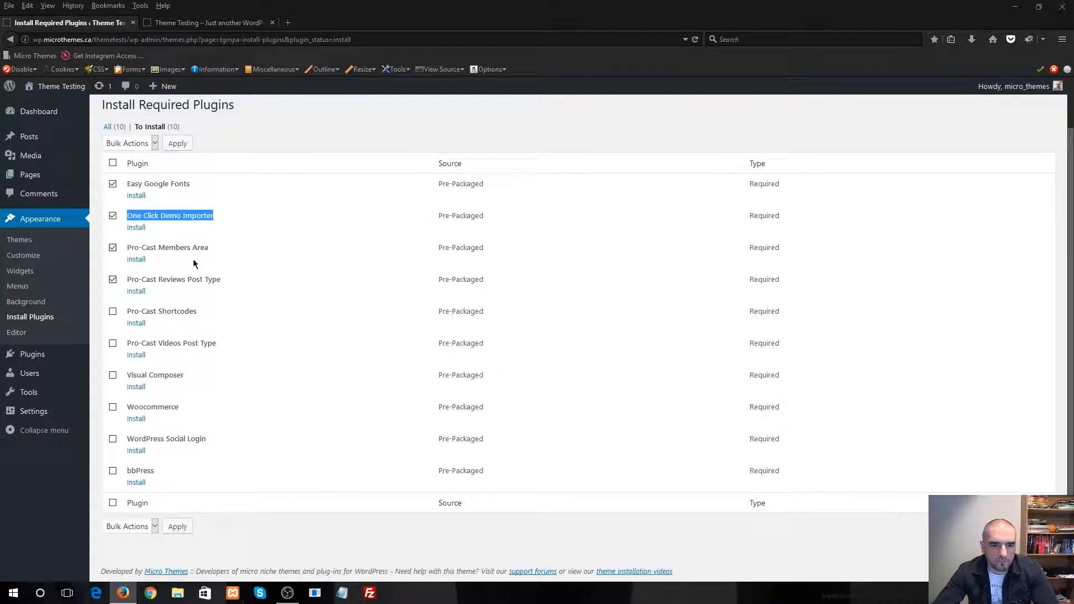
{"action": "left_click", "coordinate": [113, 312]}
{"action": "left_click", "coordinate": [114, 343]}
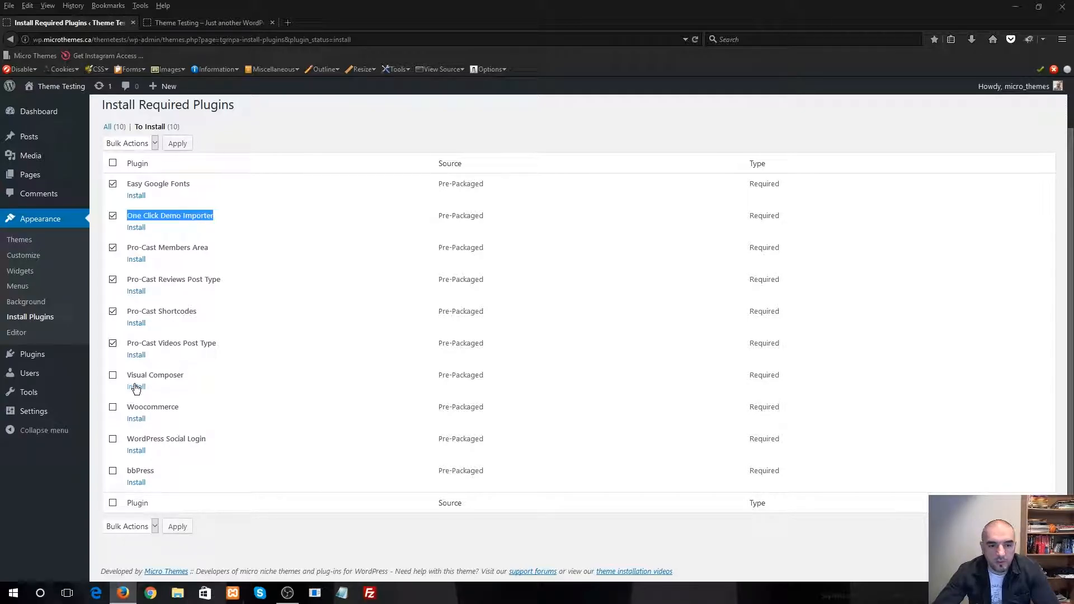
{"action": "left_click", "coordinate": [114, 409]}
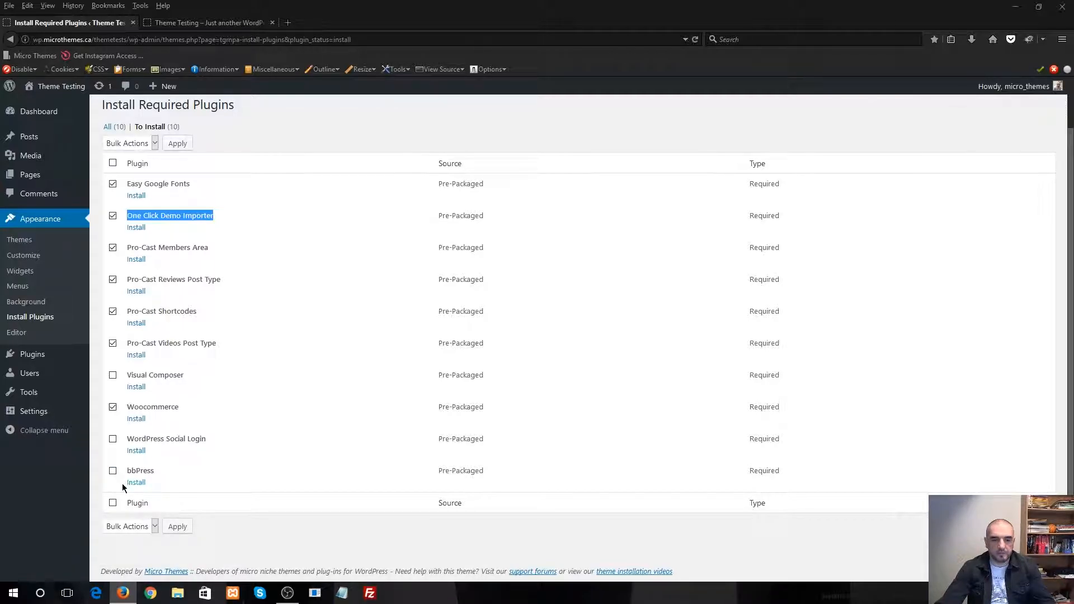
{"action": "left_click", "coordinate": [113, 472]}
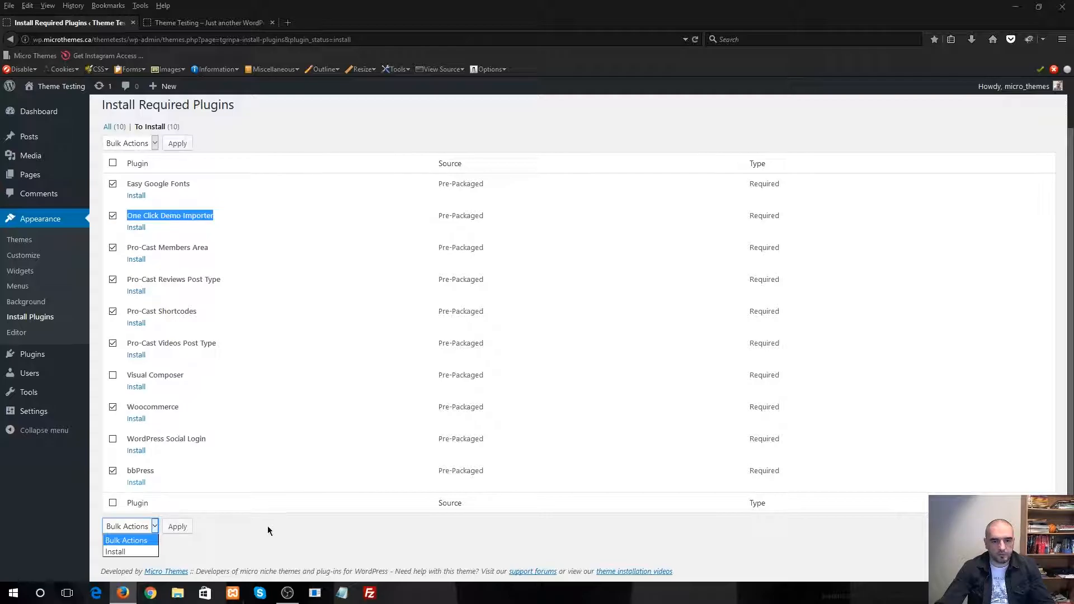
{"action": "left_click", "coordinate": [122, 553]}
{"action": "left_click", "coordinate": [177, 527]}
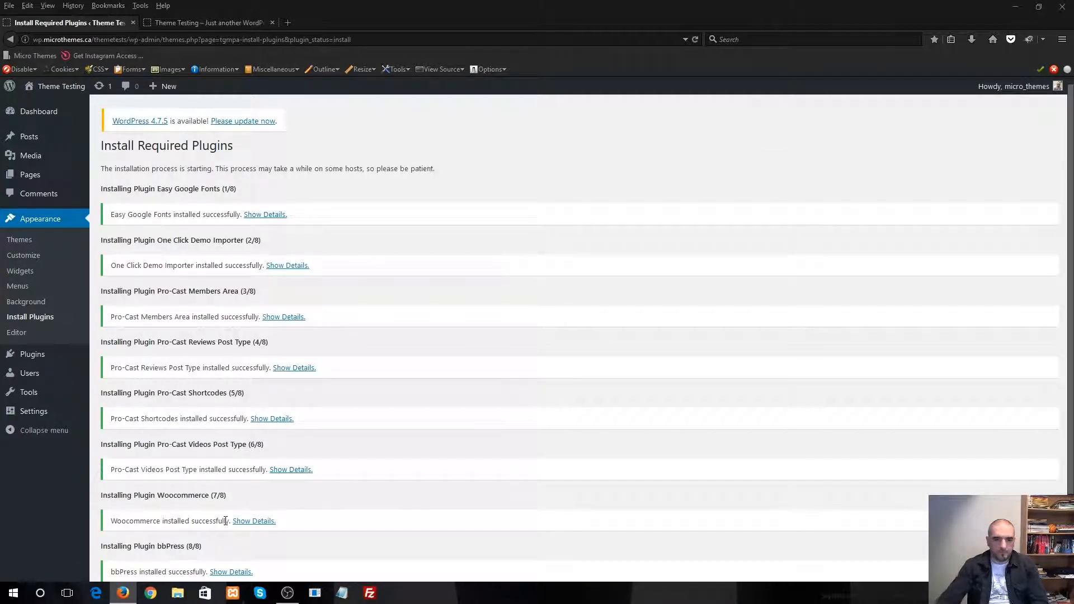
Review the installation report for each plugin and return to the Required Plugins Installer
{"action": "scroll", "coordinate": [260, 420], "scroll_direction": "down", "scroll_amount": 2}
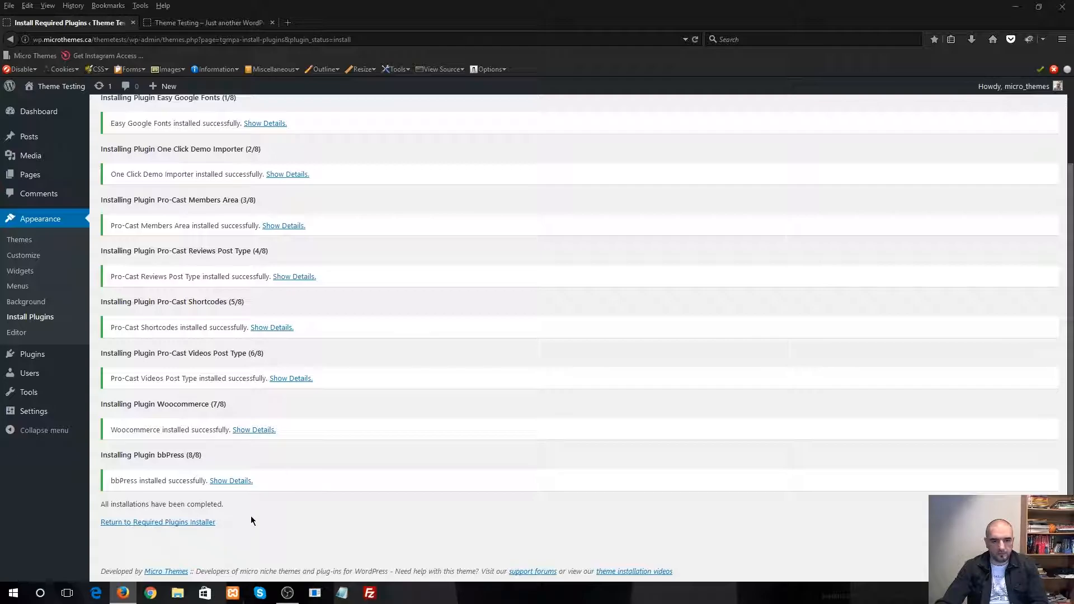
{"action": "scroll", "coordinate": [232, 297], "scroll_direction": "up", "scroll_amount": 2}
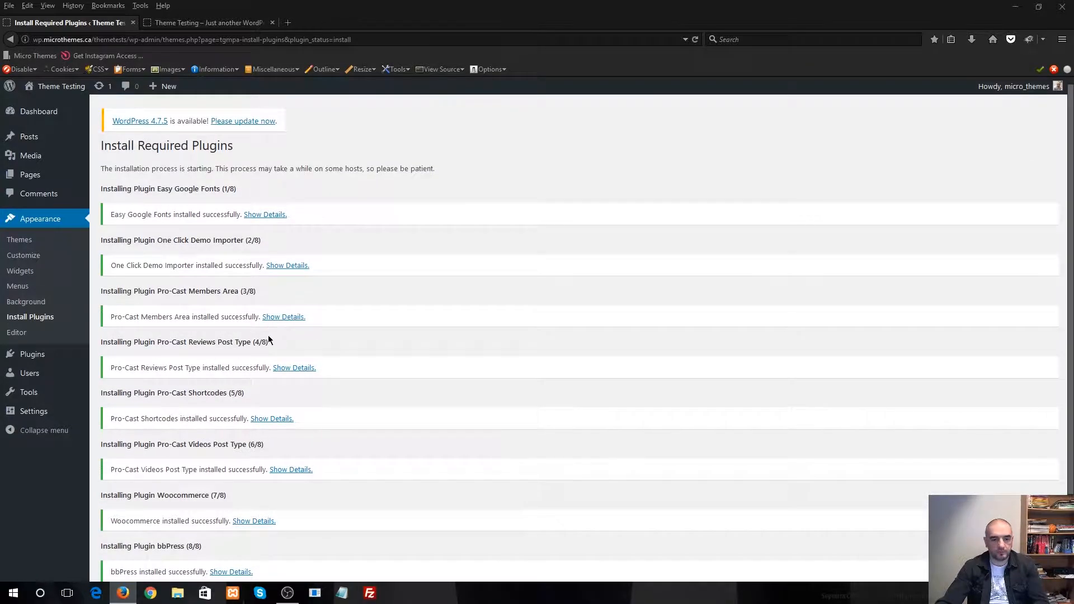
{"action": "scroll", "coordinate": [281, 373], "scroll_direction": "down", "scroll_amount": 2}
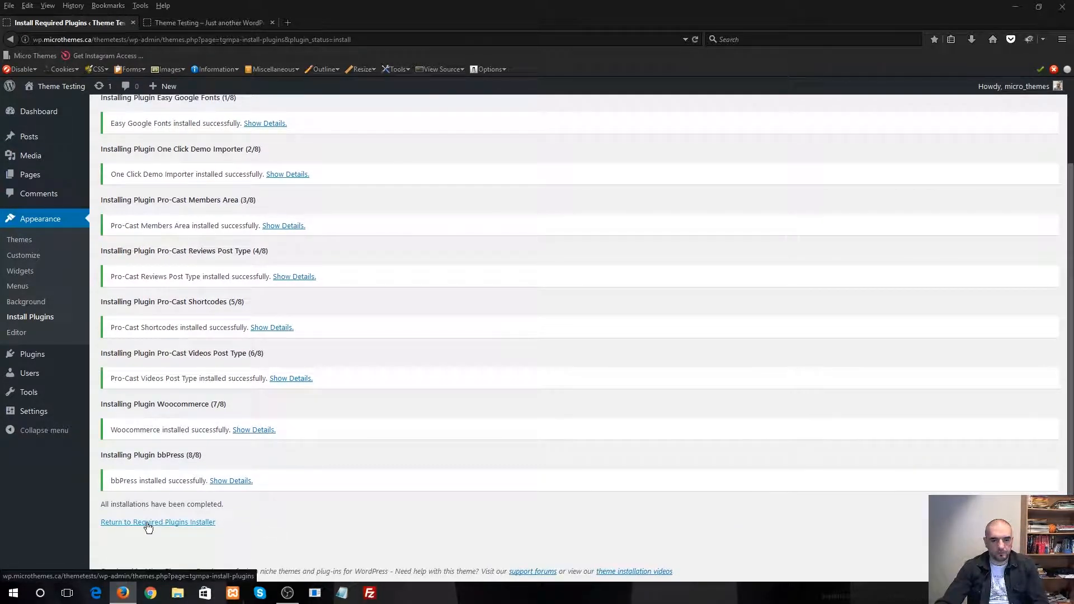
{"action": "left_click", "coordinate": [168, 523]}
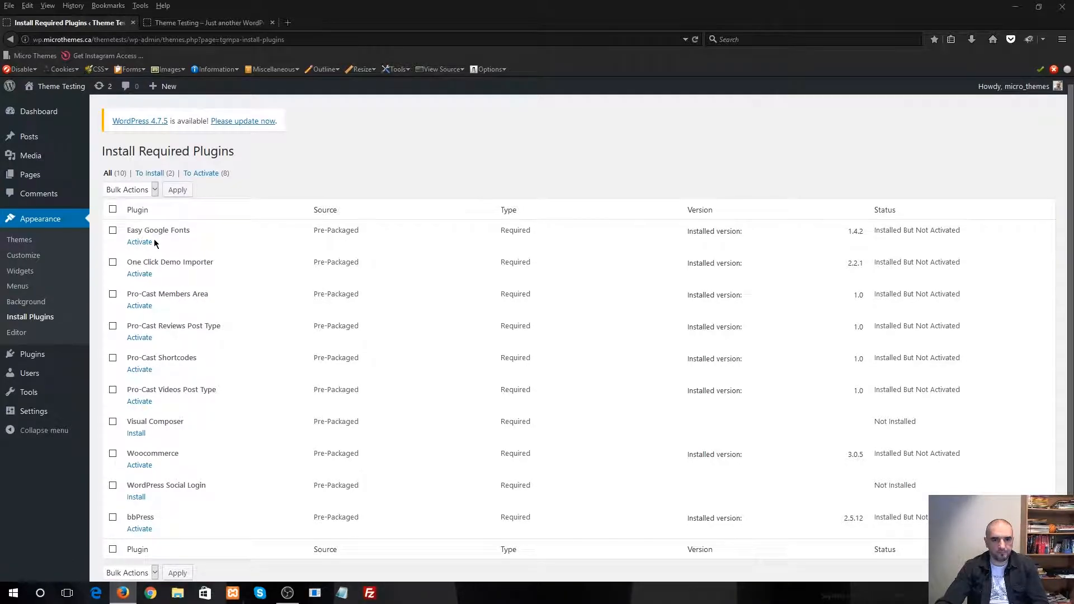
Bulk-activate all the installed required plugins, leaving Visual Composer and WordPress Social Login unselected
{"action": "left_click", "coordinate": [112, 230]}
{"action": "left_click", "coordinate": [112, 262]}
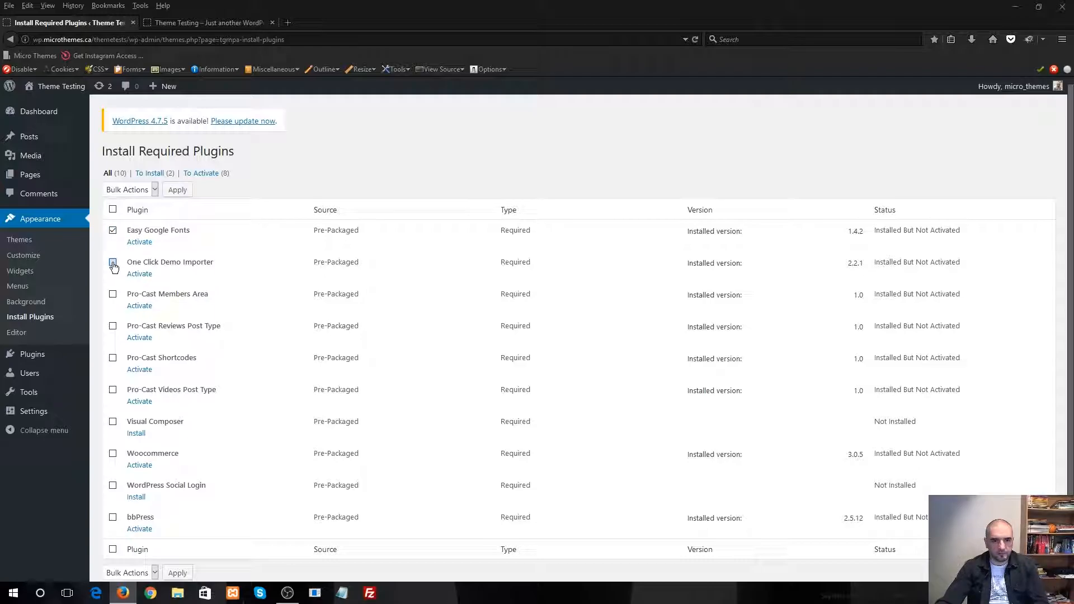
{"action": "left_click", "coordinate": [112, 294]}
{"action": "left_click", "coordinate": [114, 324]}
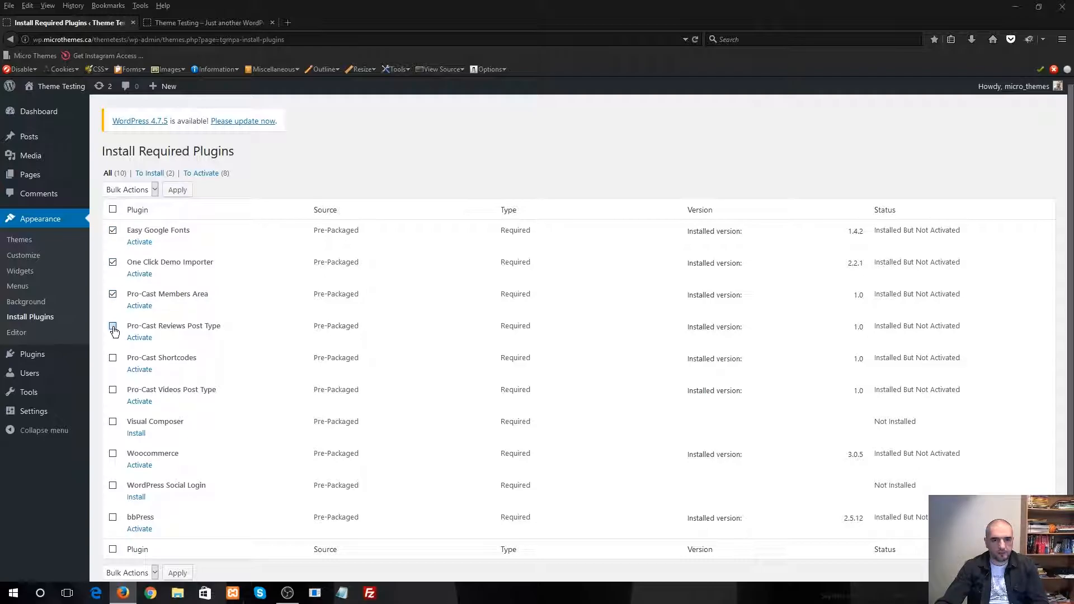
{"action": "left_click", "coordinate": [114, 357]}
{"action": "left_click", "coordinate": [113, 389]}
{"action": "left_click", "coordinate": [114, 518]}
{"action": "scroll", "coordinate": [188, 436], "scroll_direction": "down", "scroll_amount": 1}
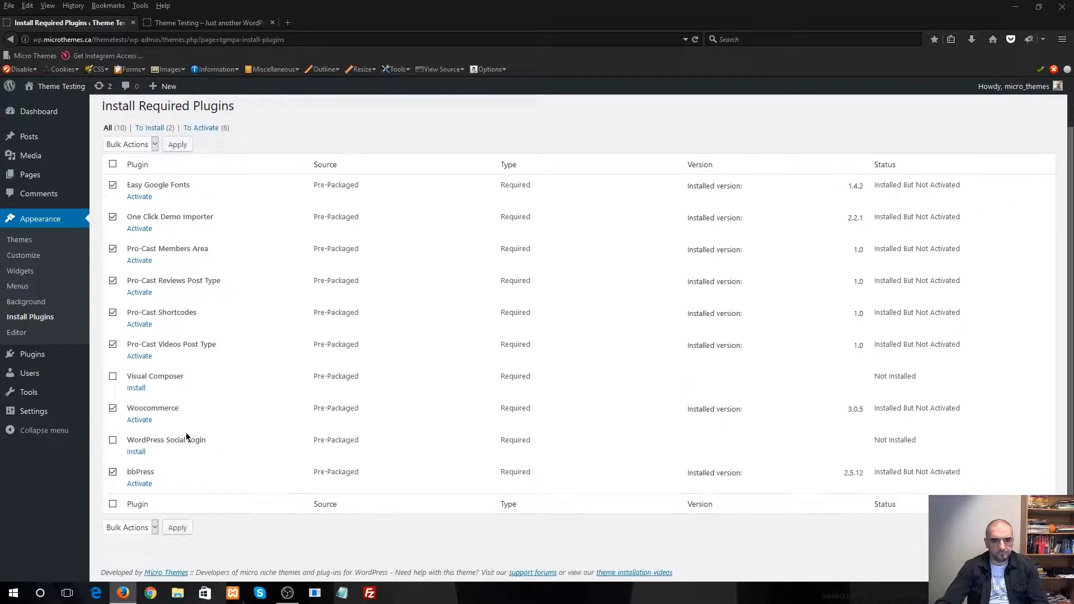
{"action": "left_click", "coordinate": [131, 529]}
{"action": "left_click", "coordinate": [120, 576]}
{"action": "left_click", "coordinate": [181, 529]}
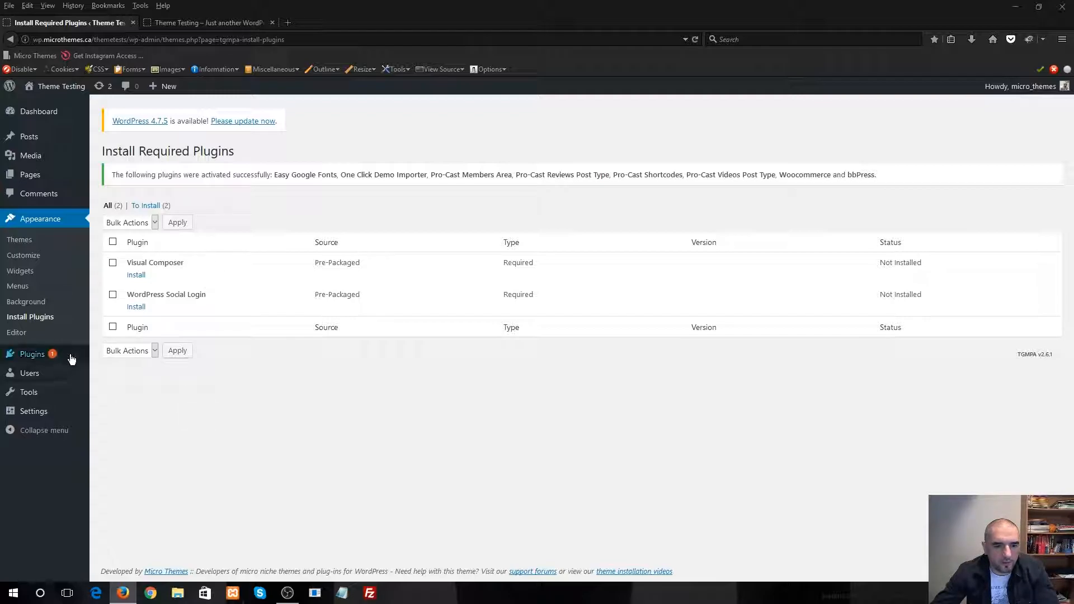
Head to the installed plugins, decline the WooCommerce setup wizard that interrupts, and skip the WooCommerce setup notice
{"action": "mouse_move", "coordinate": [67, 358]}
{"action": "left_click", "coordinate": [124, 356]}
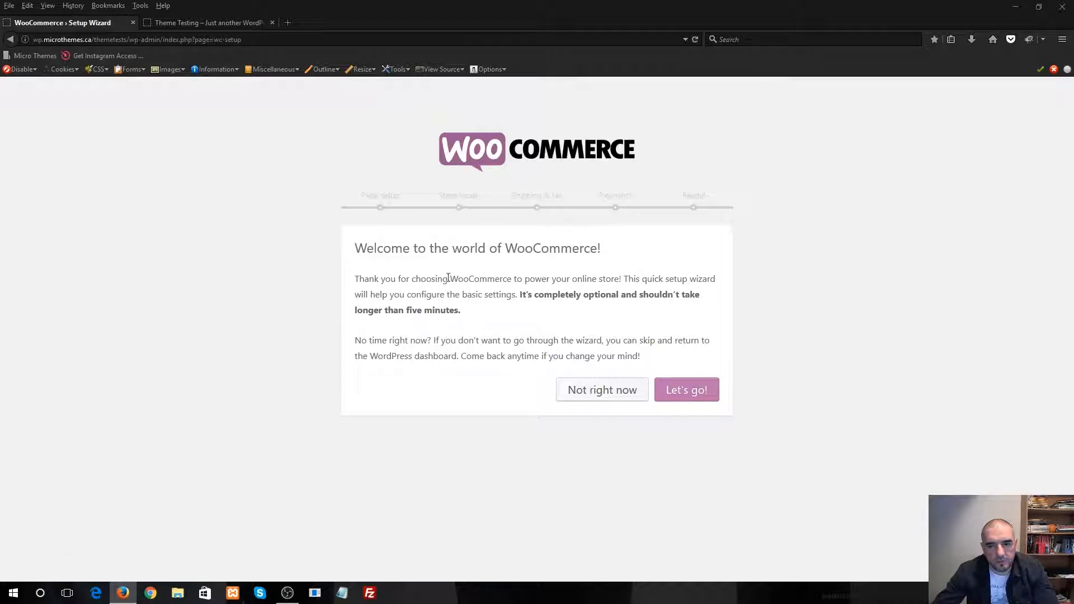
{"action": "left_click", "coordinate": [608, 393]}
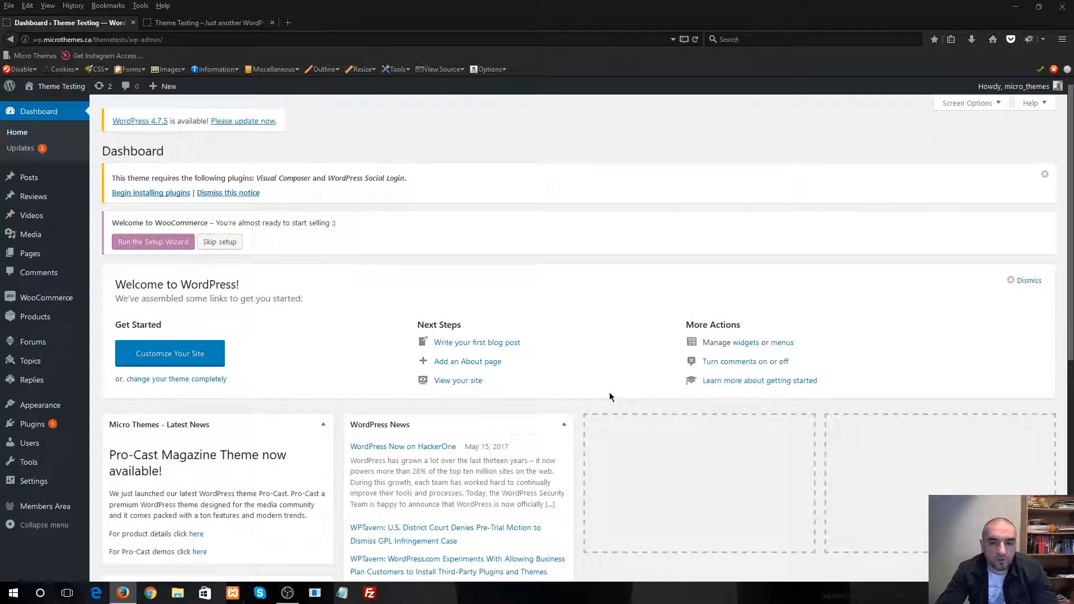
{"action": "left_click", "coordinate": [220, 242]}
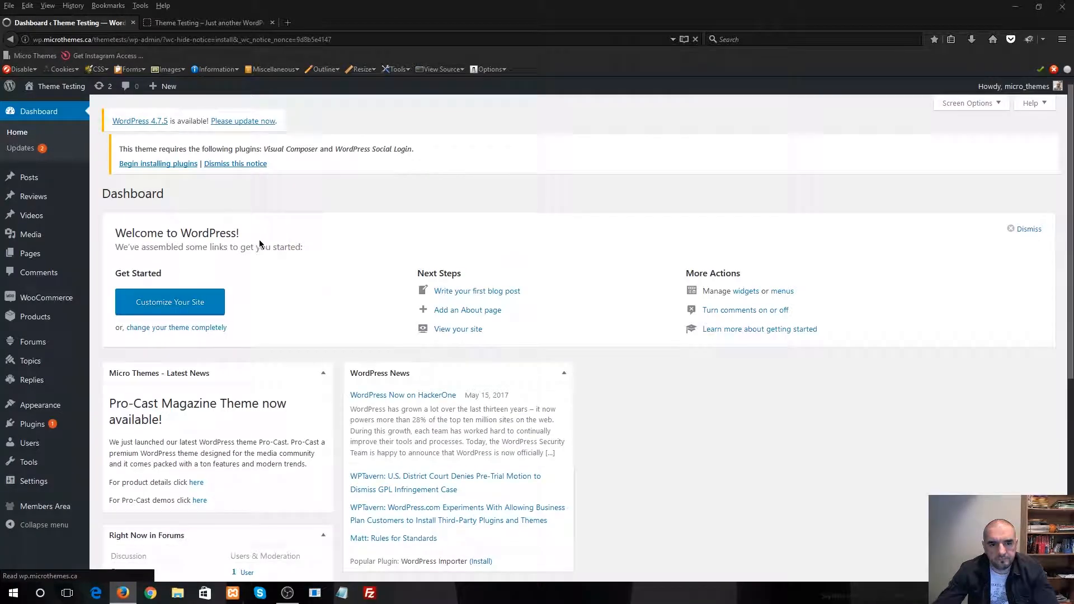
Open the list of installed plugins, update WooCommerce to version 3.0.7, and check the plugin list
{"action": "mouse_move", "coordinate": [53, 426]}
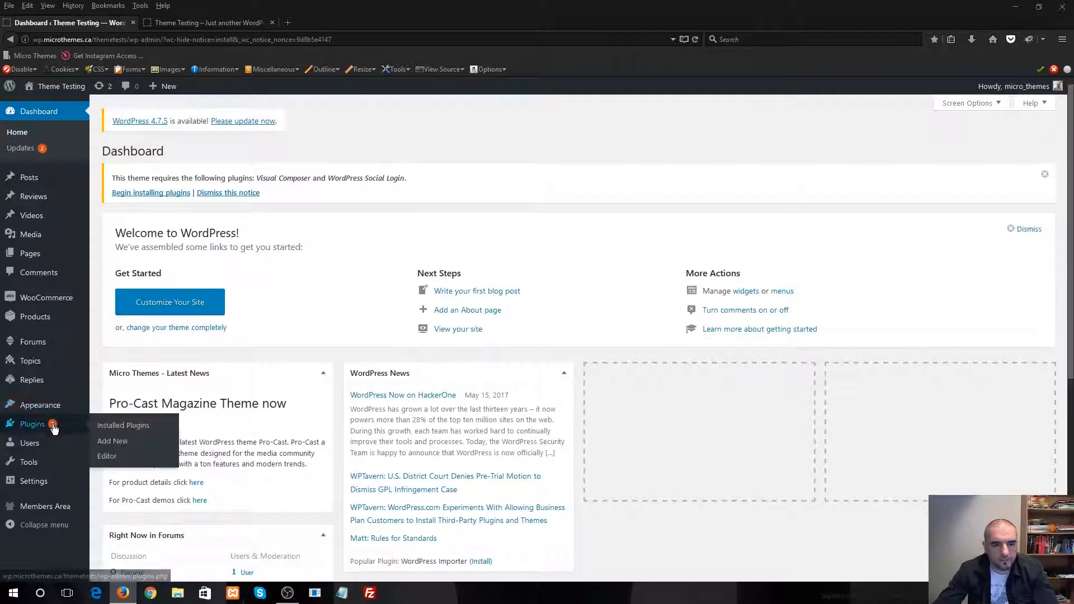
{"action": "left_click", "coordinate": [113, 428]}
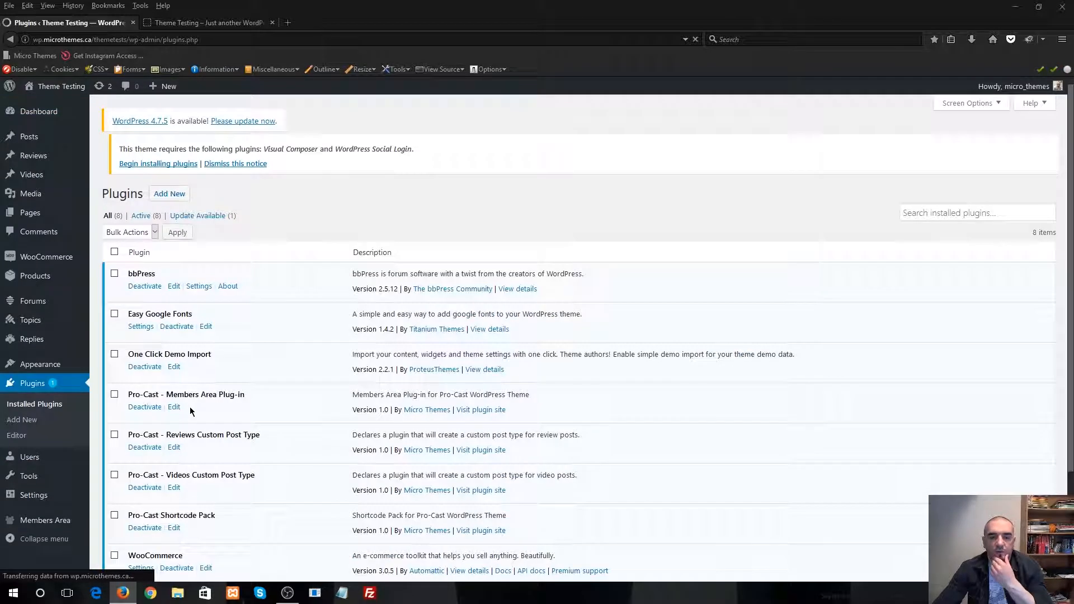
{"action": "scroll", "coordinate": [166, 310], "scroll_direction": "down", "scroll_amount": 2}
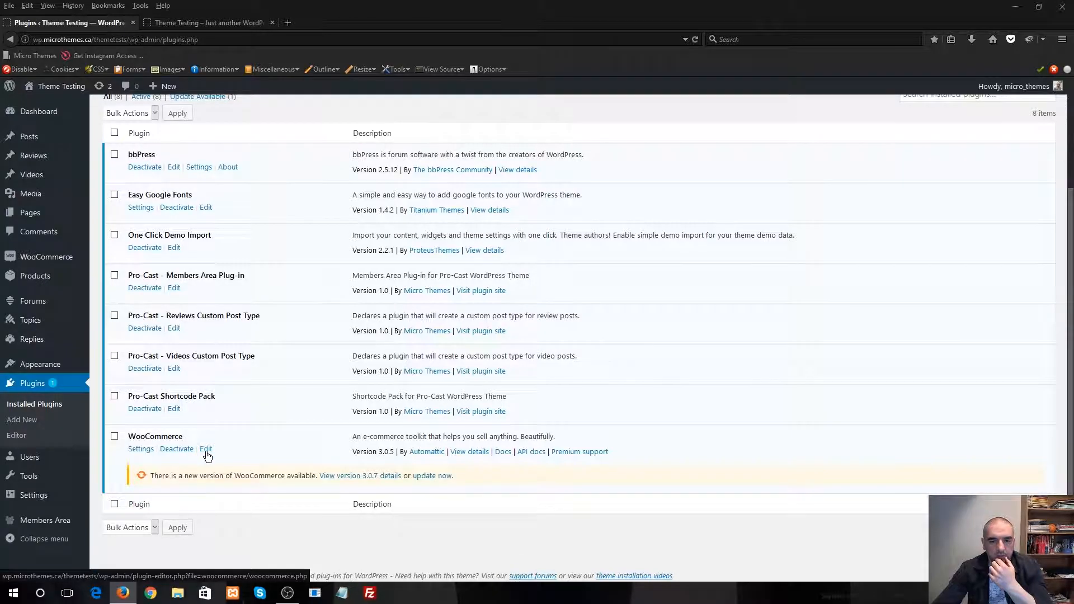
{"action": "left_click", "coordinate": [429, 475]}
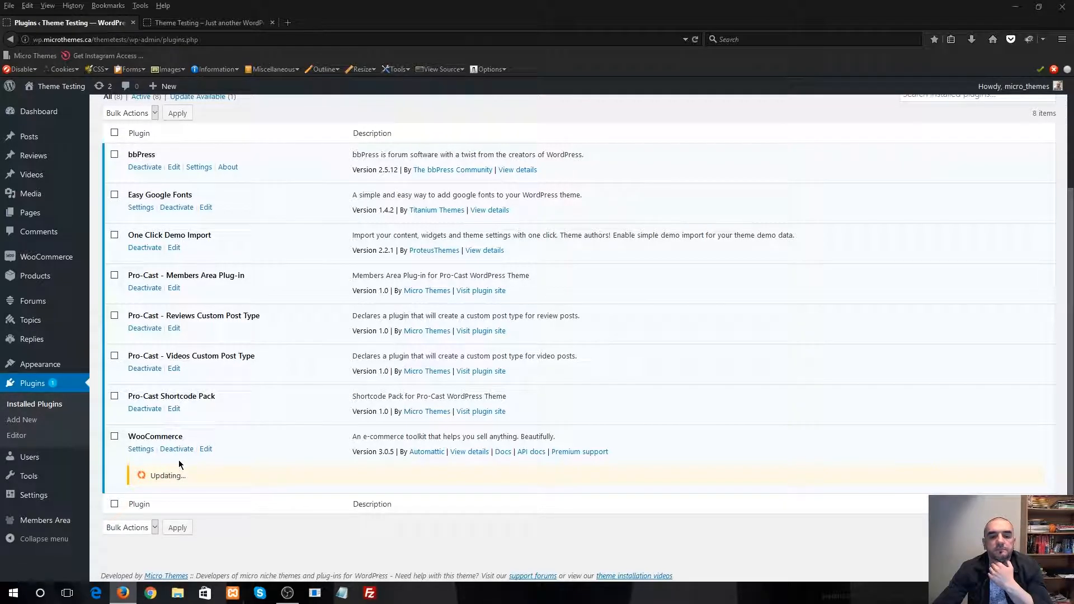
{"action": "scroll", "coordinate": [177, 463], "scroll_direction": "up", "scroll_amount": 3}
{"action": "scroll", "coordinate": [178, 460], "scroll_direction": "down", "scroll_amount": 3}
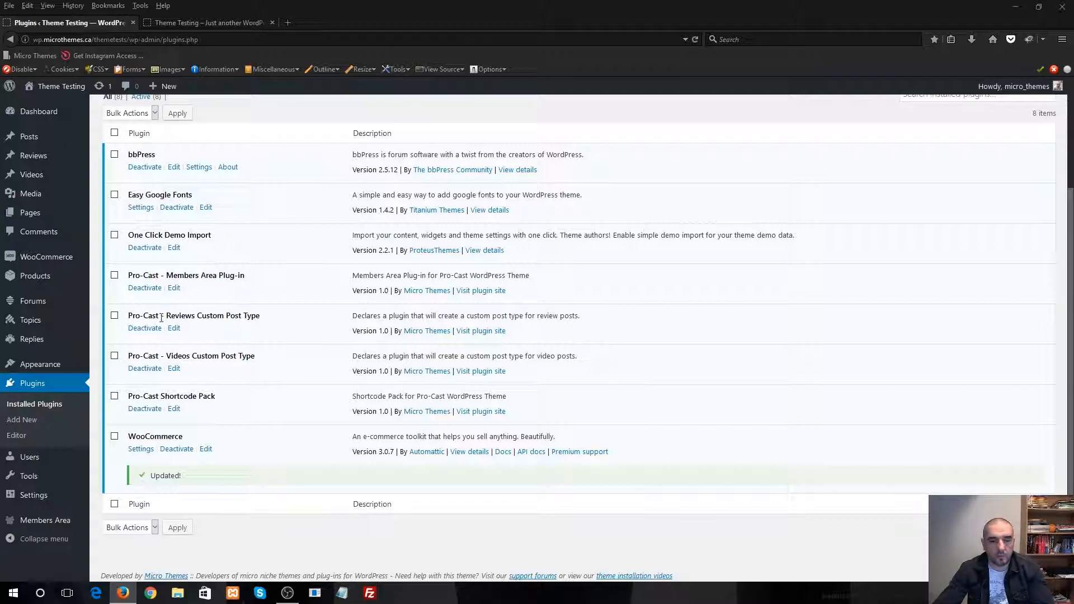
{"action": "scroll", "coordinate": [183, 338], "scroll_direction": "up", "scroll_amount": 1}
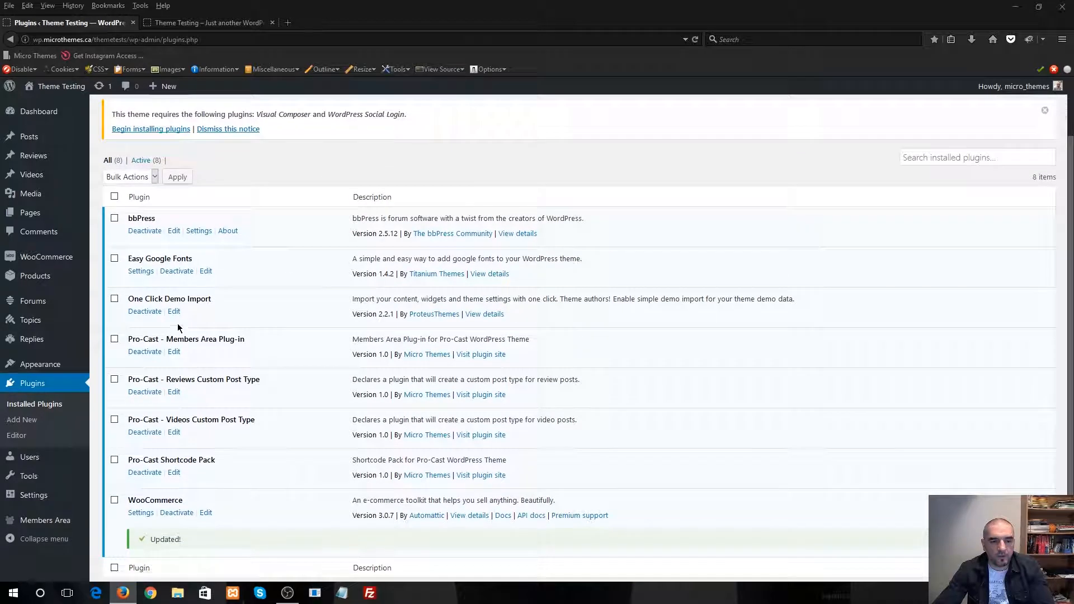
{"action": "scroll", "coordinate": [185, 333], "scroll_direction": "down", "scroll_amount": 1}
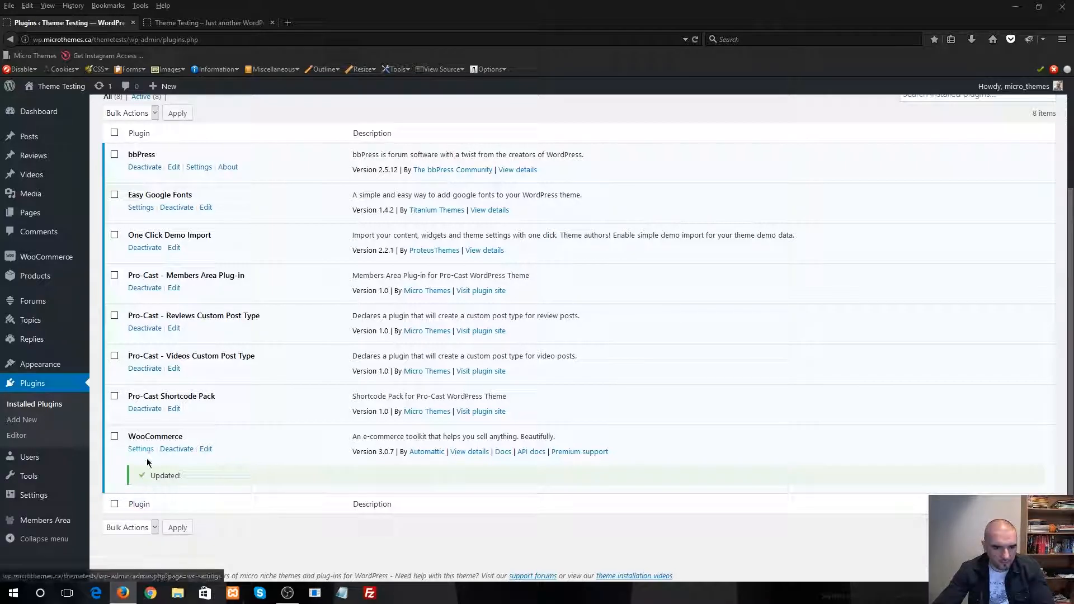
Open the One Click Demo Import page and import all demo content from the Pro-Cast demo site
{"action": "mouse_move", "coordinate": [58, 369]}
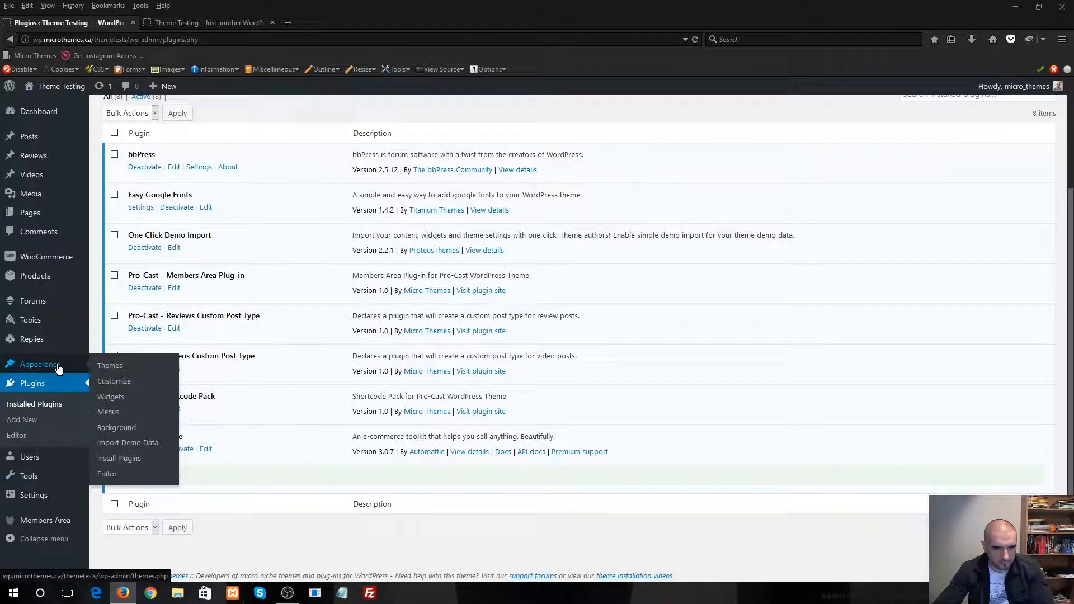
{"action": "left_click", "coordinate": [163, 445]}
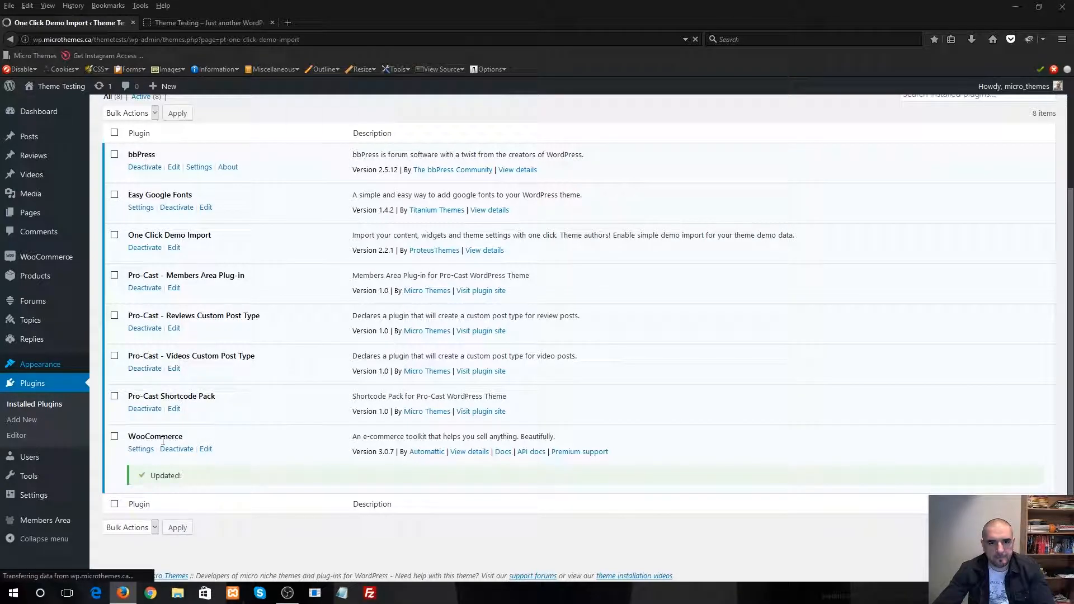
{"action": "scroll", "coordinate": [350, 400], "scroll_direction": "down", "scroll_amount": 2}
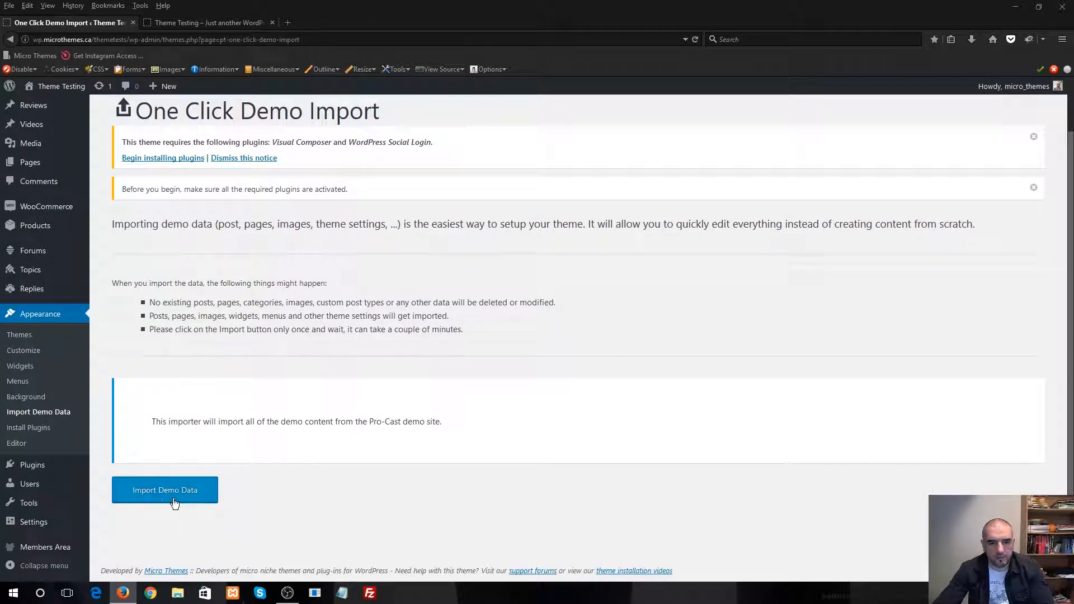
{"action": "left_click_drag", "start_coordinate": [156, 426], "coordinate": [257, 426]}
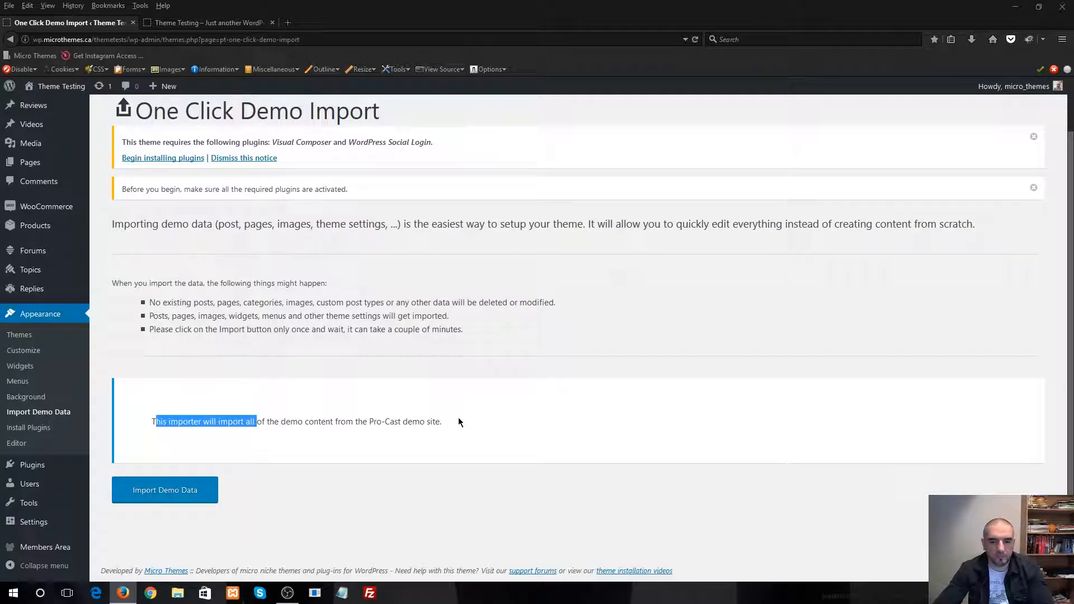
{"action": "left_click", "coordinate": [450, 431]}
{"action": "left_click", "coordinate": [163, 492]}
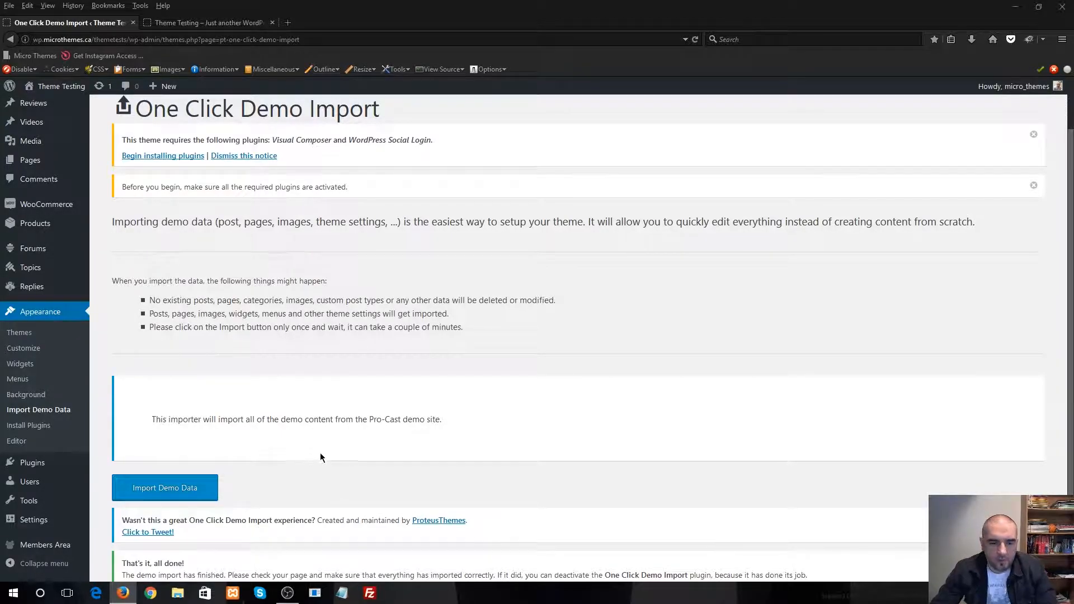
Review the result messages on the demo import page and switch to the site's public front page
{"action": "scroll", "coordinate": [320, 455], "scroll_direction": "down", "scroll_amount": 2}
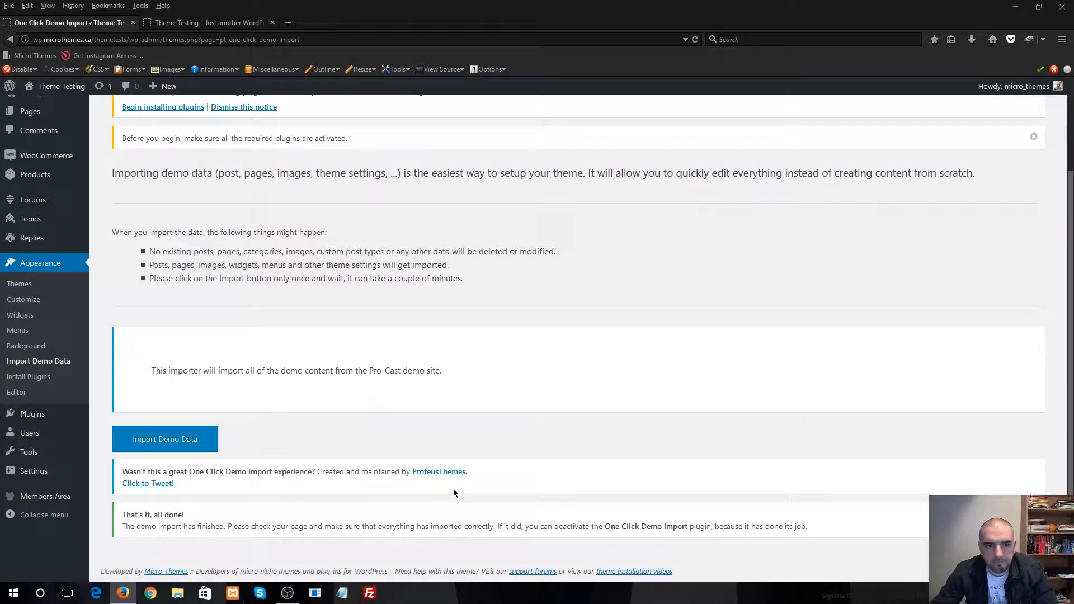
{"action": "scroll", "coordinate": [460, 493], "scroll_direction": "up", "scroll_amount": 4}
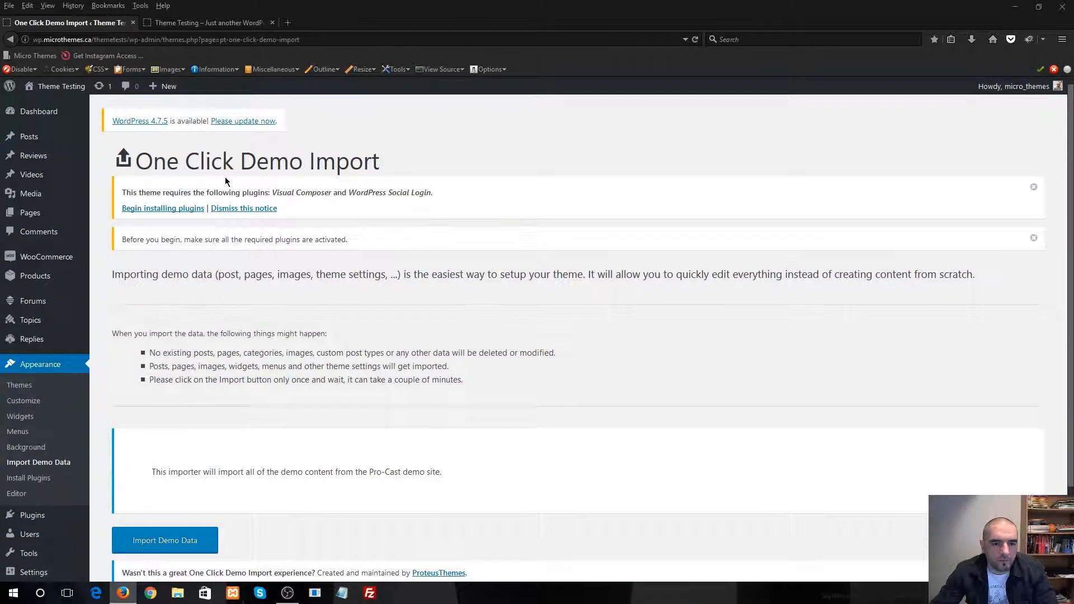
{"action": "scroll", "coordinate": [226, 180], "scroll_direction": "down", "scroll_amount": 3}
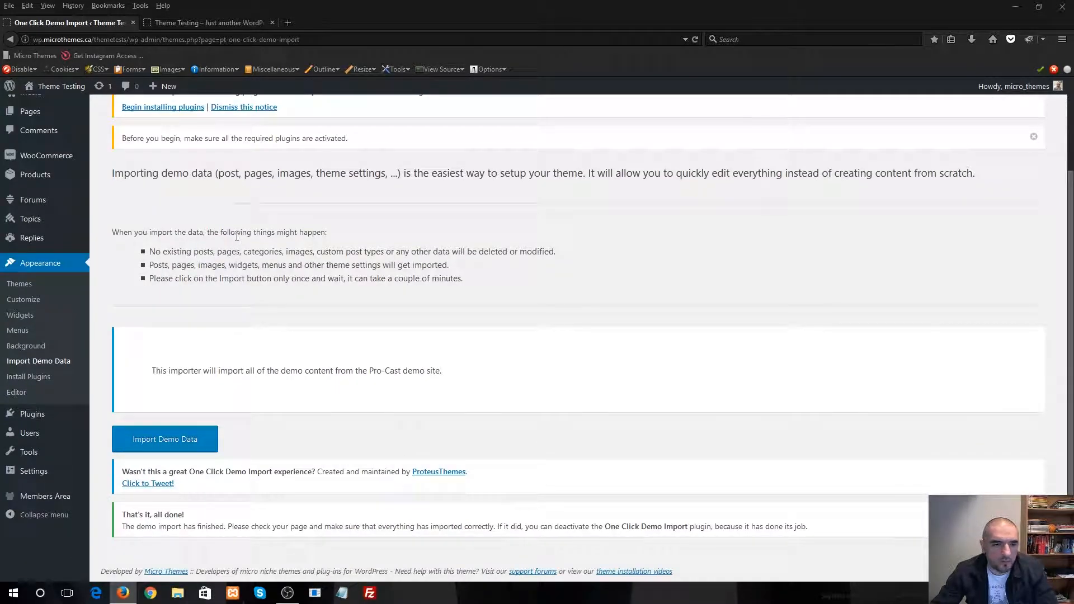
{"action": "scroll", "coordinate": [237, 236], "scroll_direction": "up", "scroll_amount": 3}
{"action": "left_click", "coordinate": [235, 22]}
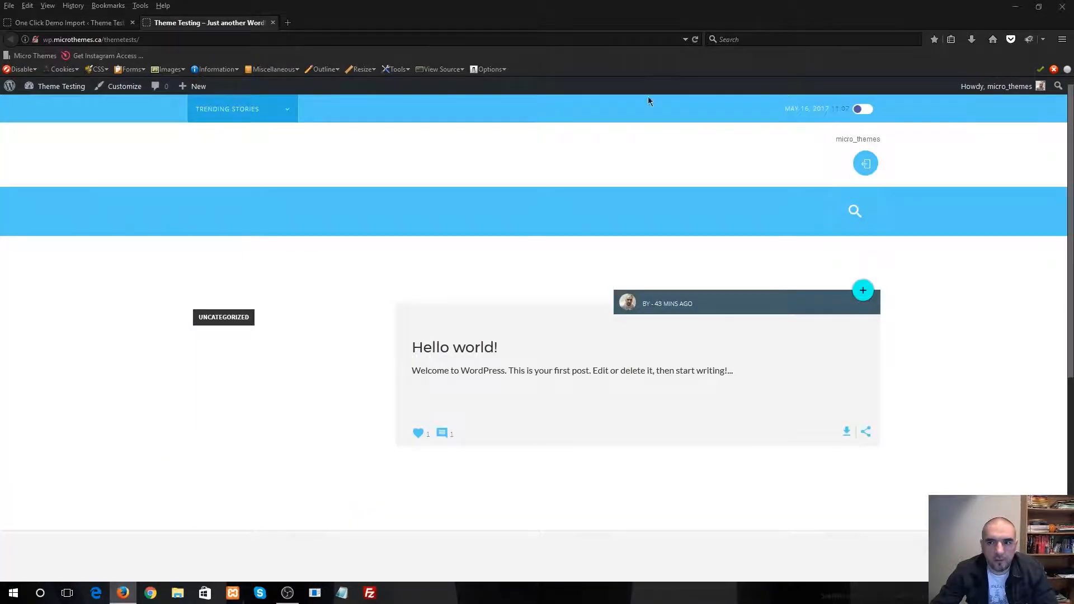
Reload the public front page, examine the imported posts, footer widgets and footer links, and try opening and closing the search bar
{"action": "left_click", "coordinate": [694, 39]}
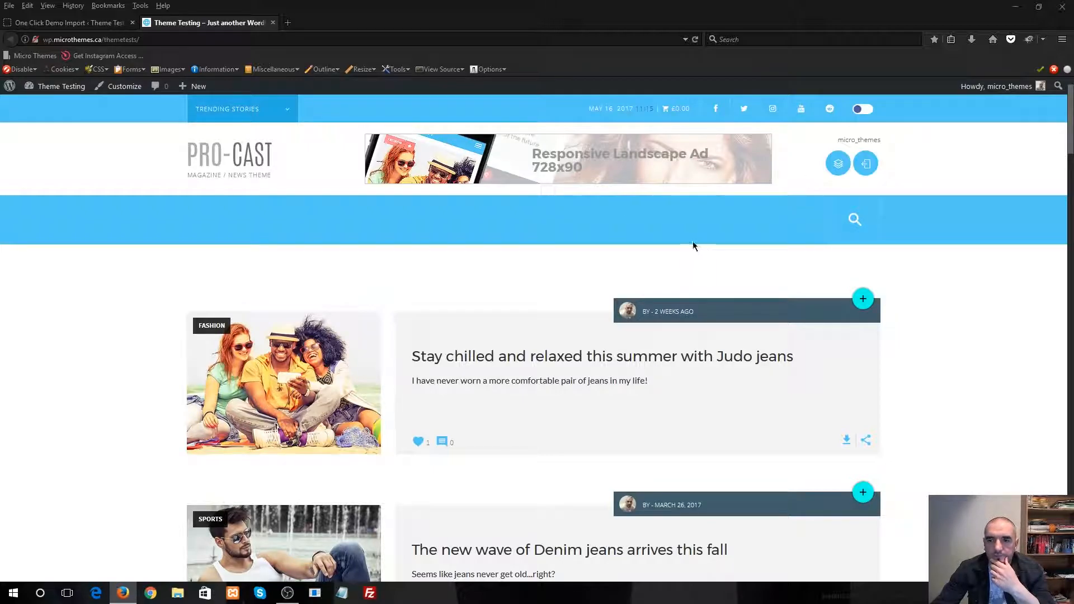
{"action": "left_click", "coordinate": [854, 221]}
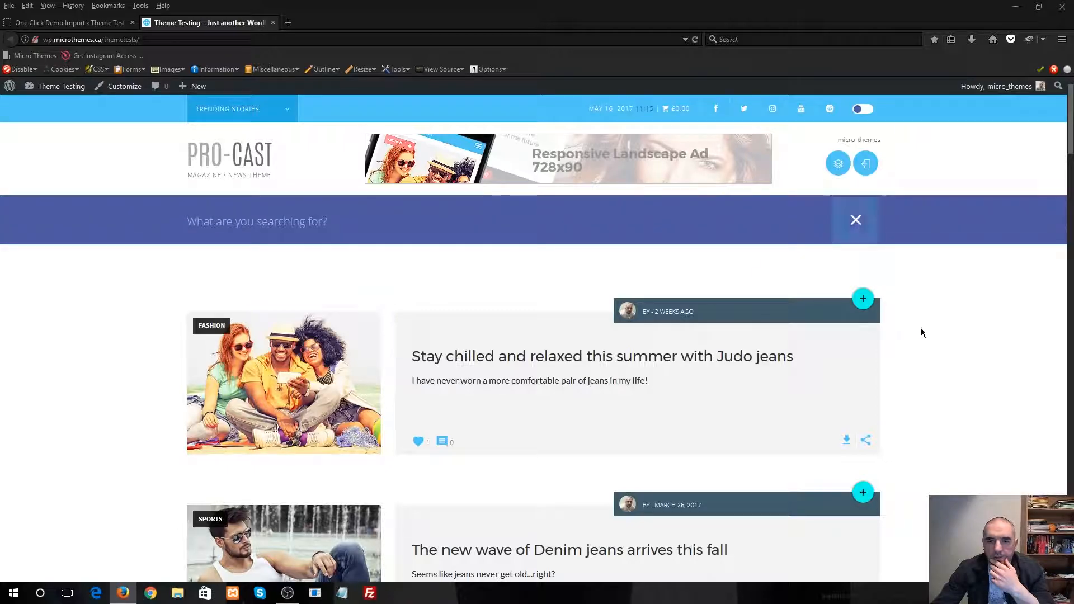
{"action": "scroll", "coordinate": [921, 332], "scroll_direction": "down", "scroll_amount": 15}
{"action": "scroll", "coordinate": [916, 334], "scroll_direction": "down", "scroll_amount": 15}
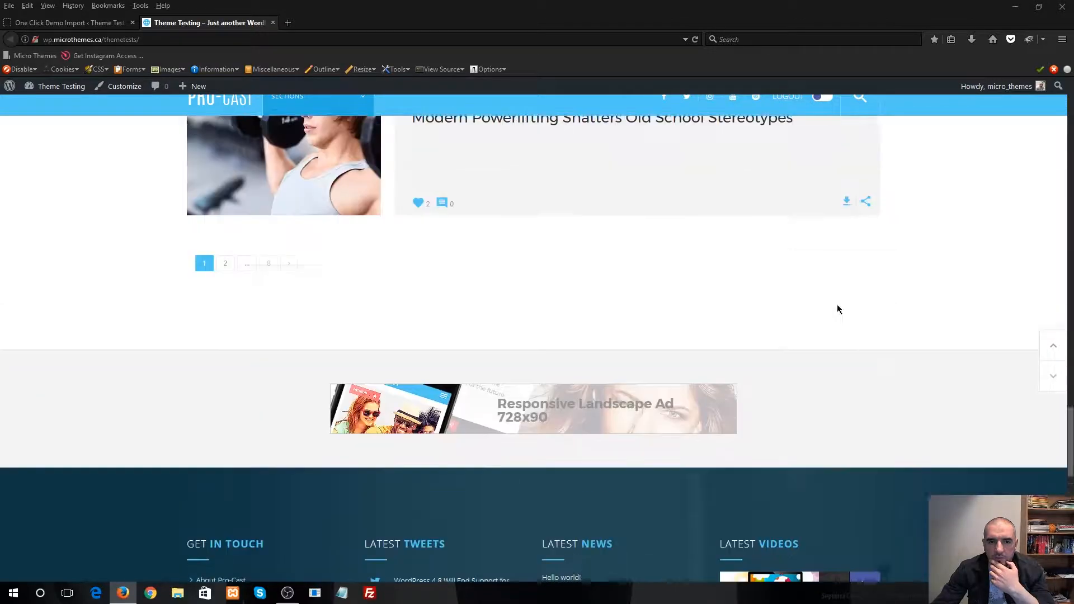
{"action": "scroll", "coordinate": [468, 374], "scroll_direction": "up", "scroll_amount": 2}
{"action": "scroll", "coordinate": [448, 406], "scroll_direction": "down", "scroll_amount": 3}
{"action": "scroll", "coordinate": [251, 280], "scroll_direction": "down", "scroll_amount": 3}
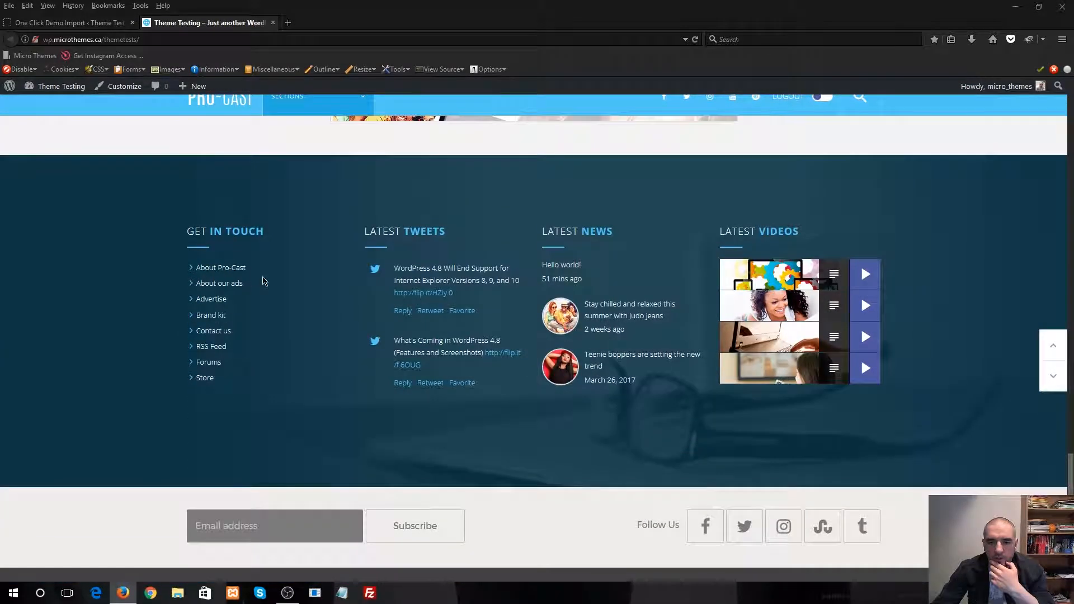
{"action": "scroll", "coordinate": [616, 448], "scroll_direction": "down", "scroll_amount": 3}
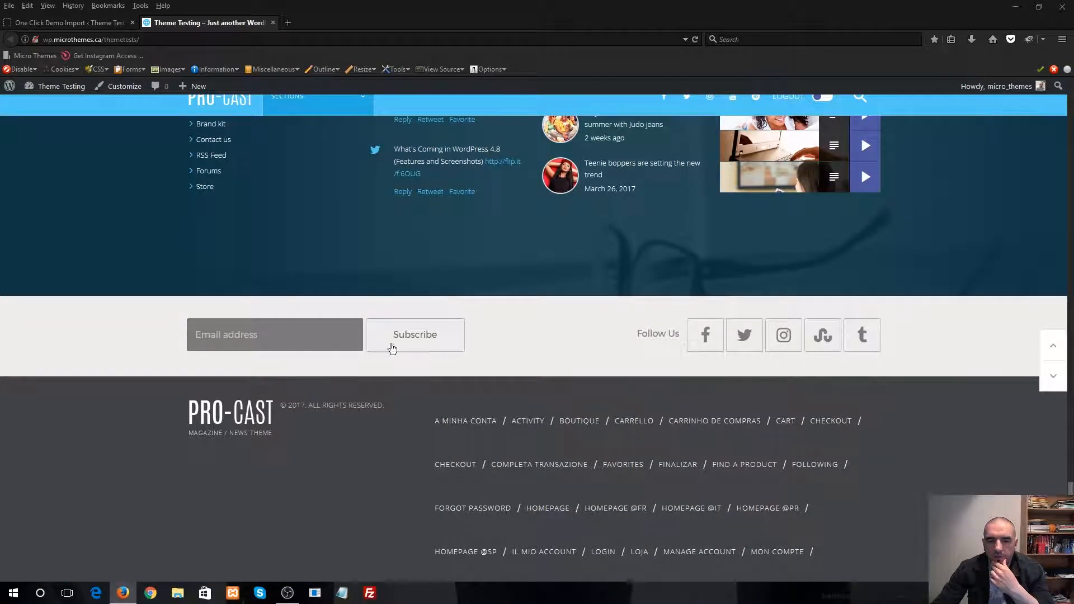
{"action": "scroll", "coordinate": [357, 346], "scroll_direction": "down", "scroll_amount": 3}
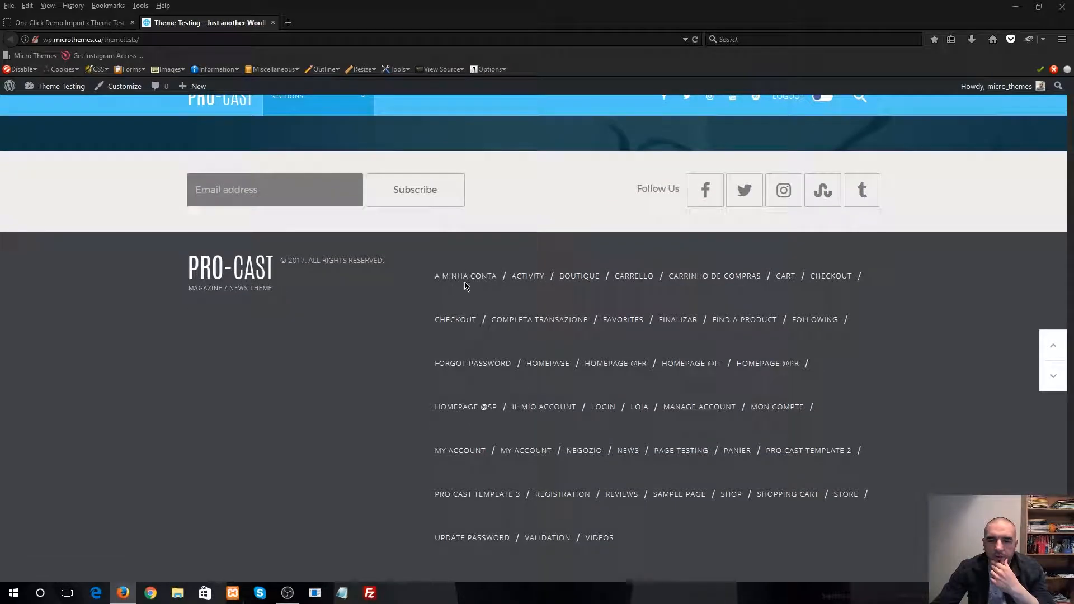
{"action": "left_click_drag", "start_coordinate": [647, 544], "coordinate": [729, 544]}
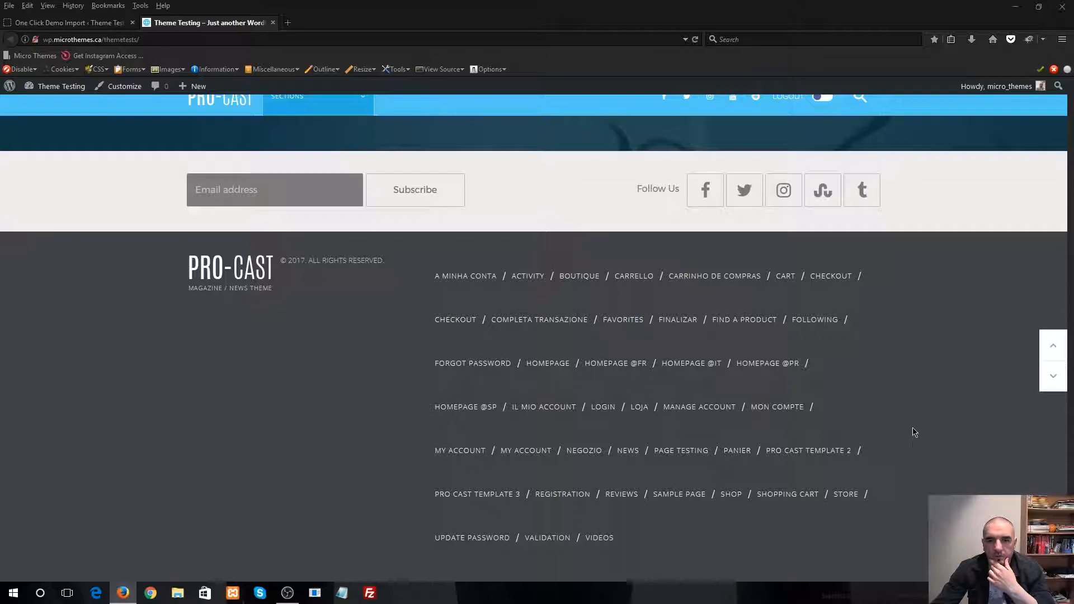
{"action": "scroll", "coordinate": [866, 386], "scroll_direction": "up", "scroll_amount": 3}
{"action": "left_click", "coordinate": [1050, 347]}
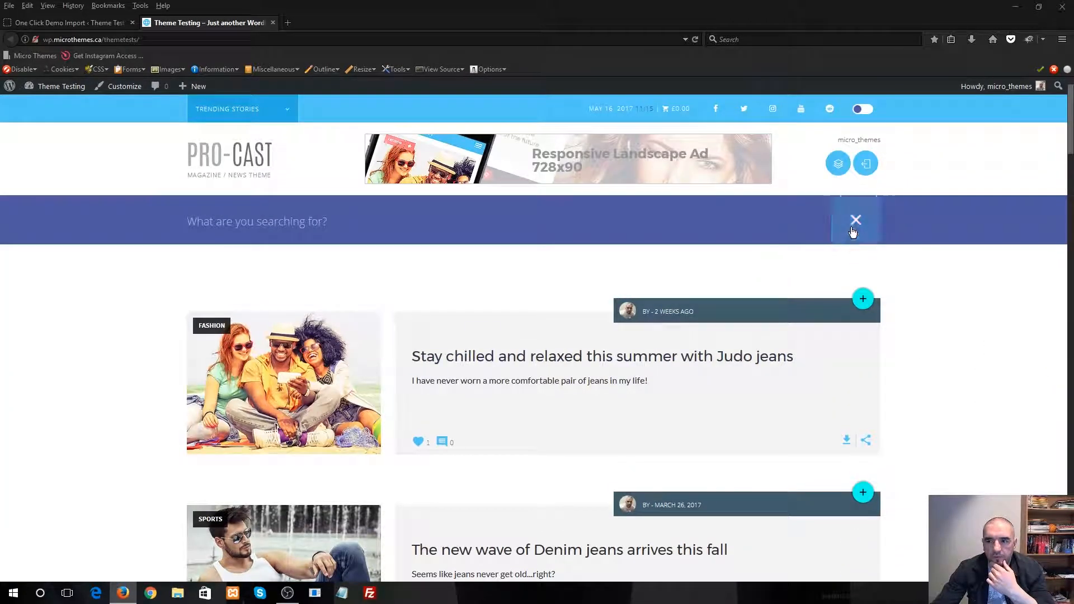
{"action": "left_click", "coordinate": [854, 227]}
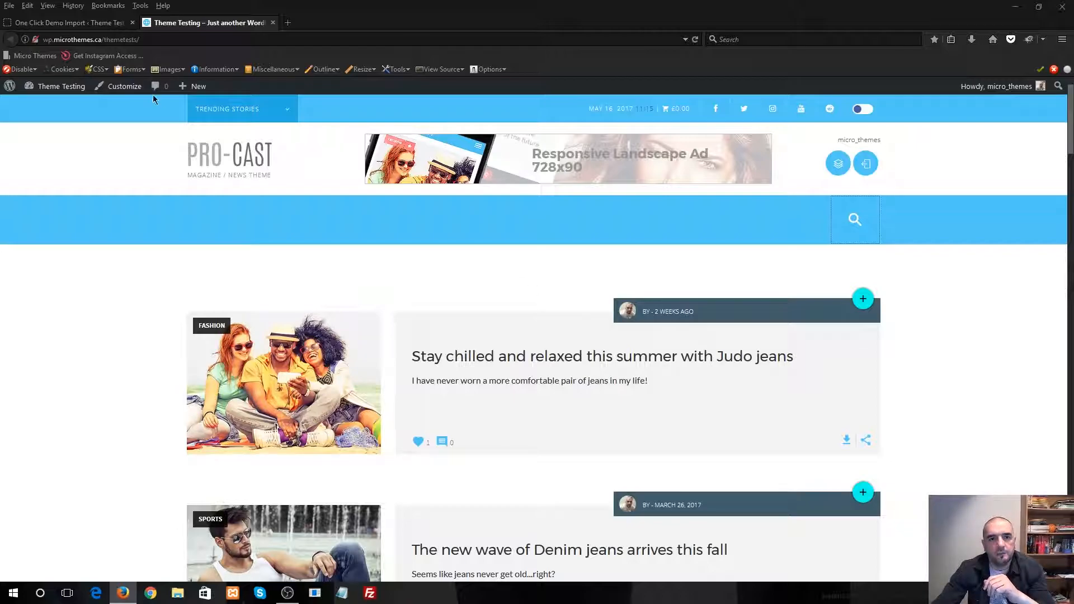
Return to the site admin, open the theme customizer and bring up the menu locations settings
{"action": "left_click", "coordinate": [114, 25]}
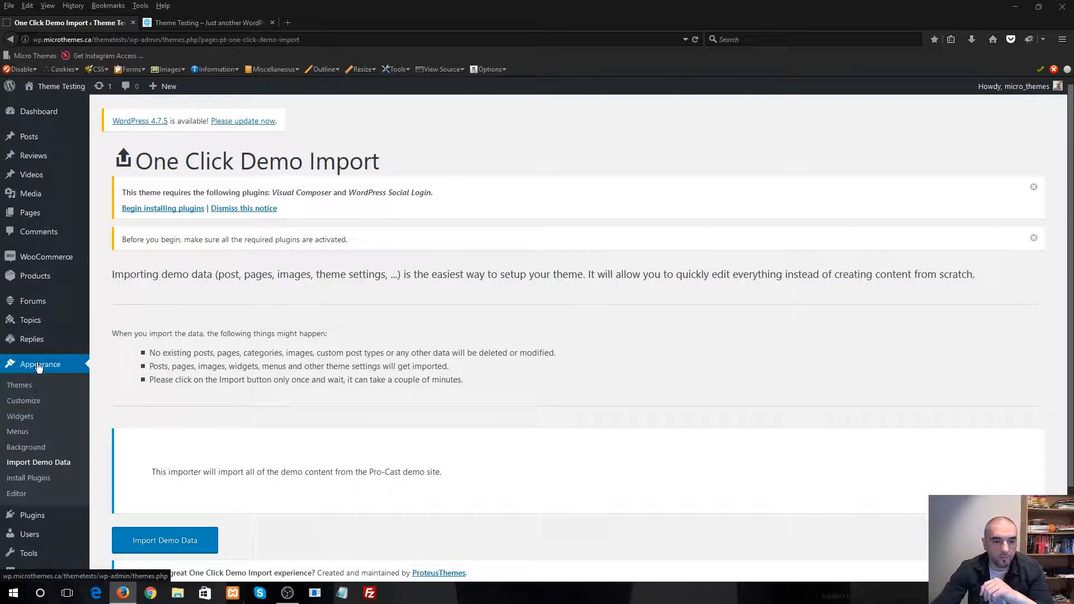
{"action": "left_click", "coordinate": [29, 408]}
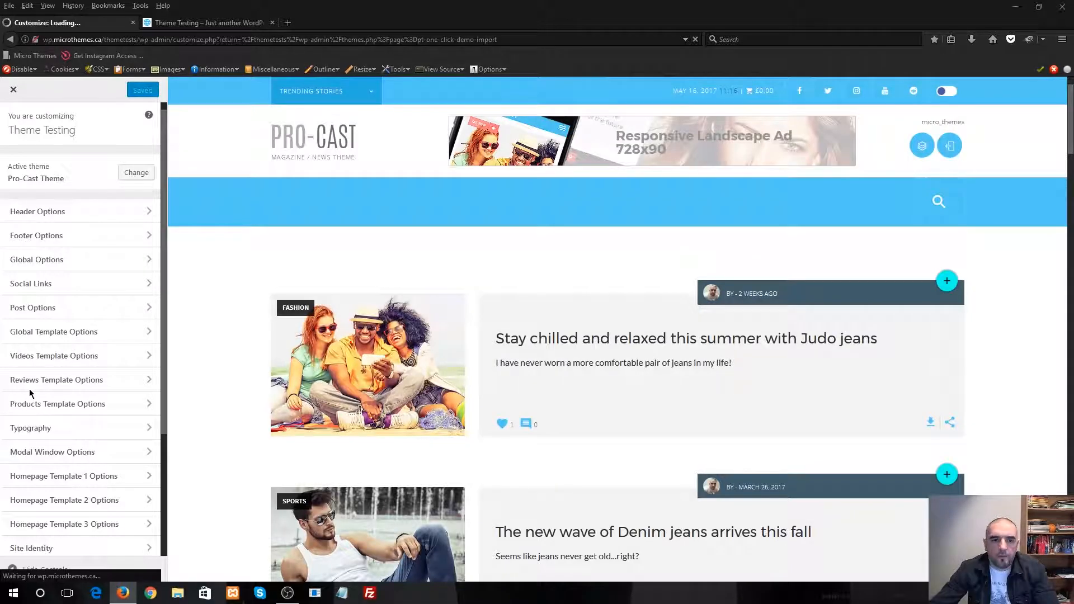
{"action": "scroll", "coordinate": [236, 487], "scroll_direction": "down", "scroll_amount": 5}
{"action": "scroll", "coordinate": [232, 484], "scroll_direction": "down", "scroll_amount": 8}
{"action": "scroll", "coordinate": [229, 480], "scroll_direction": "up", "scroll_amount": 14}
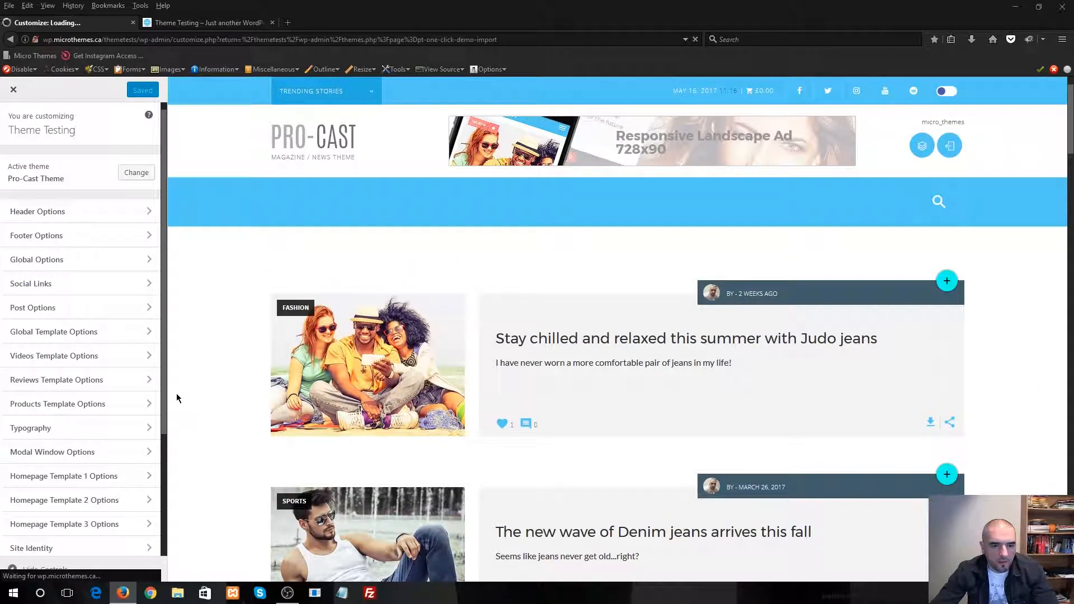
{"action": "scroll", "coordinate": [95, 394], "scroll_direction": "down", "scroll_amount": 3}
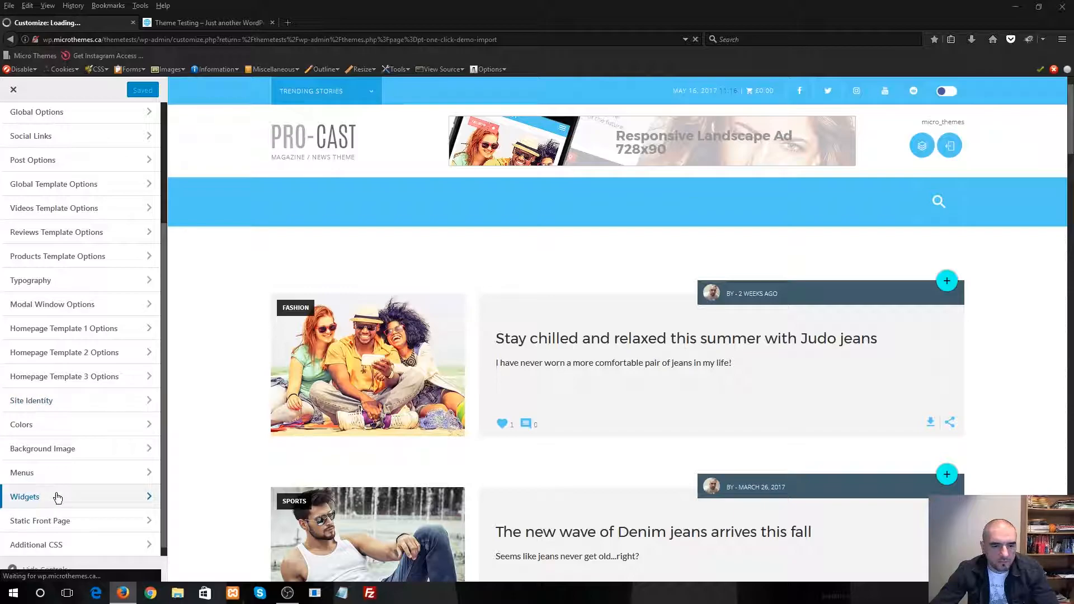
{"action": "left_click", "coordinate": [107, 475]}
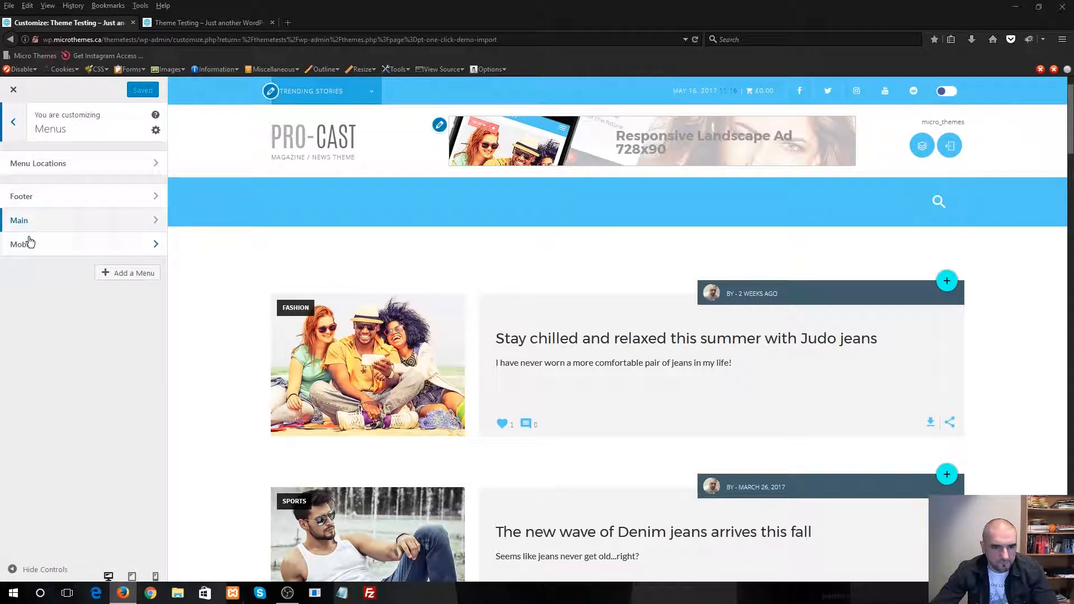
{"action": "left_click", "coordinate": [92, 168]}
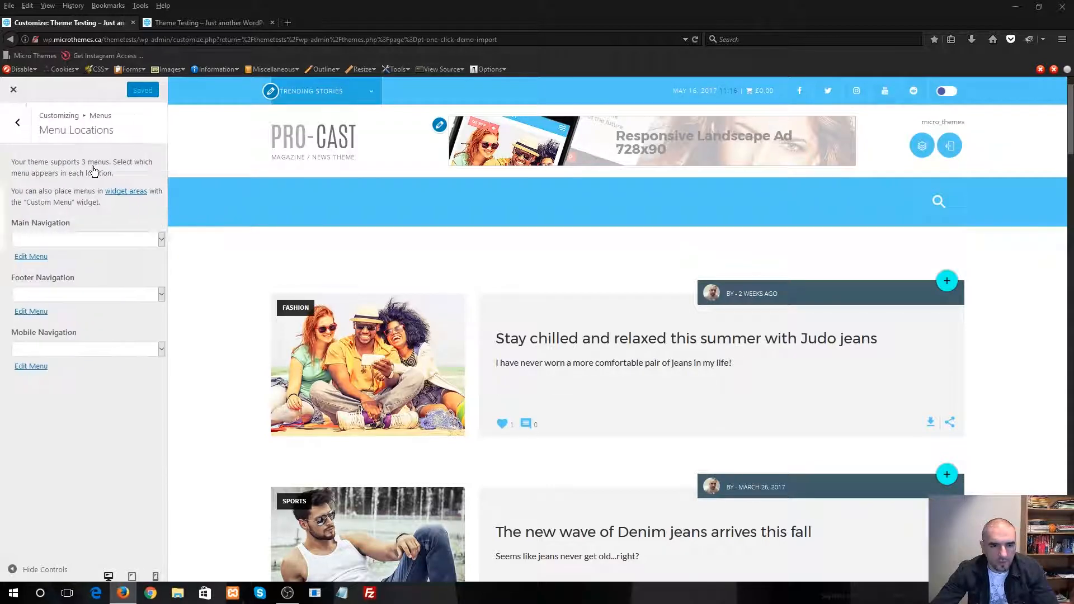
Assign the Main menu to Main Navigation, the Footer menu to Footer Navigation and the Mobile menu to Mobile Navigation
{"action": "left_click", "coordinate": [69, 241]}
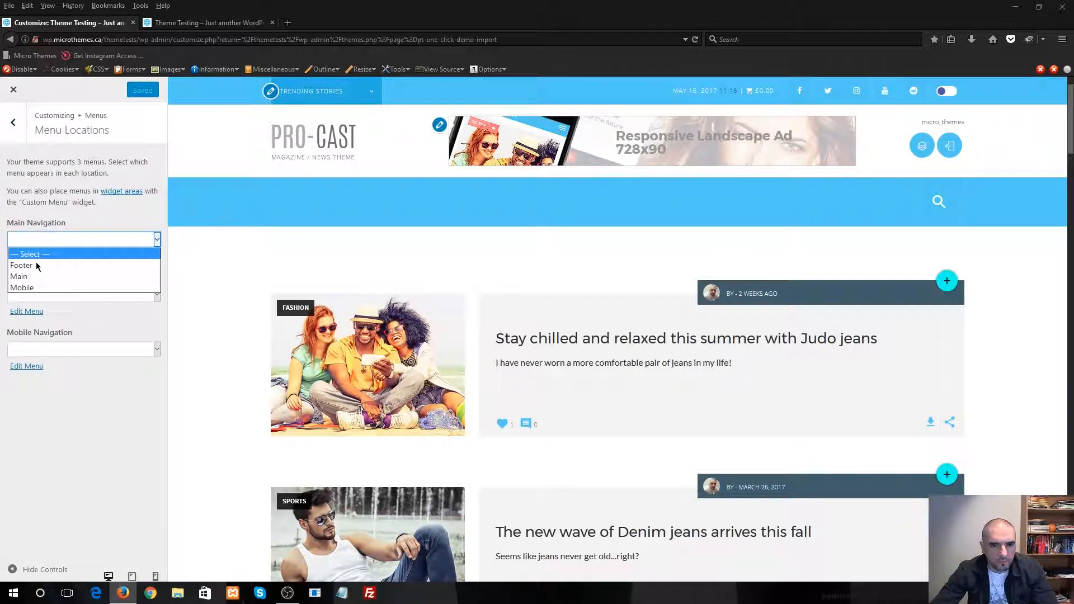
{"action": "left_click", "coordinate": [34, 277]}
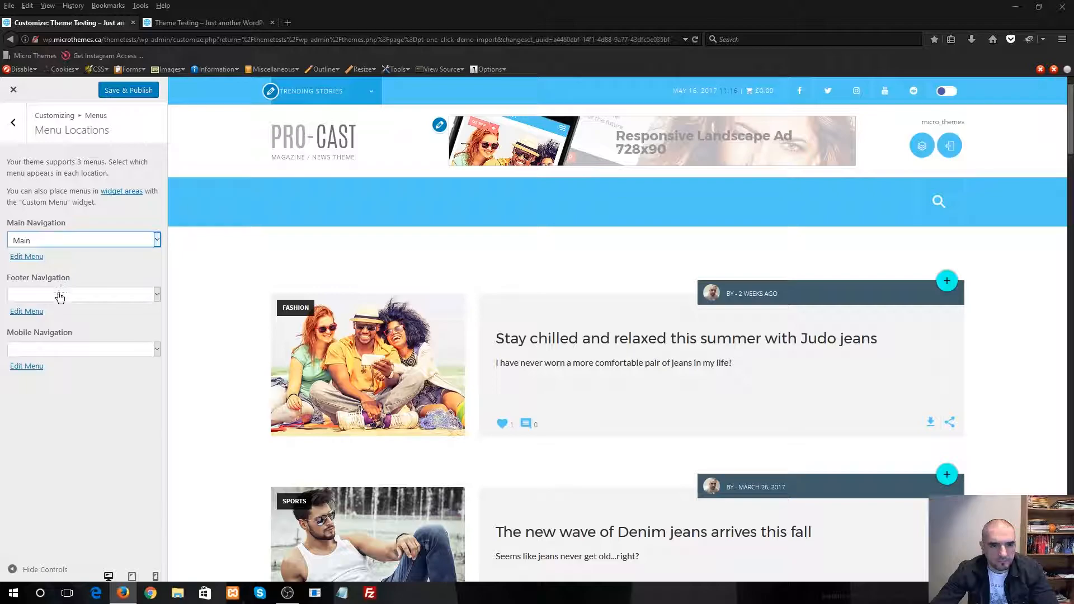
{"action": "left_click", "coordinate": [42, 294]}
{"action": "left_click", "coordinate": [34, 320]}
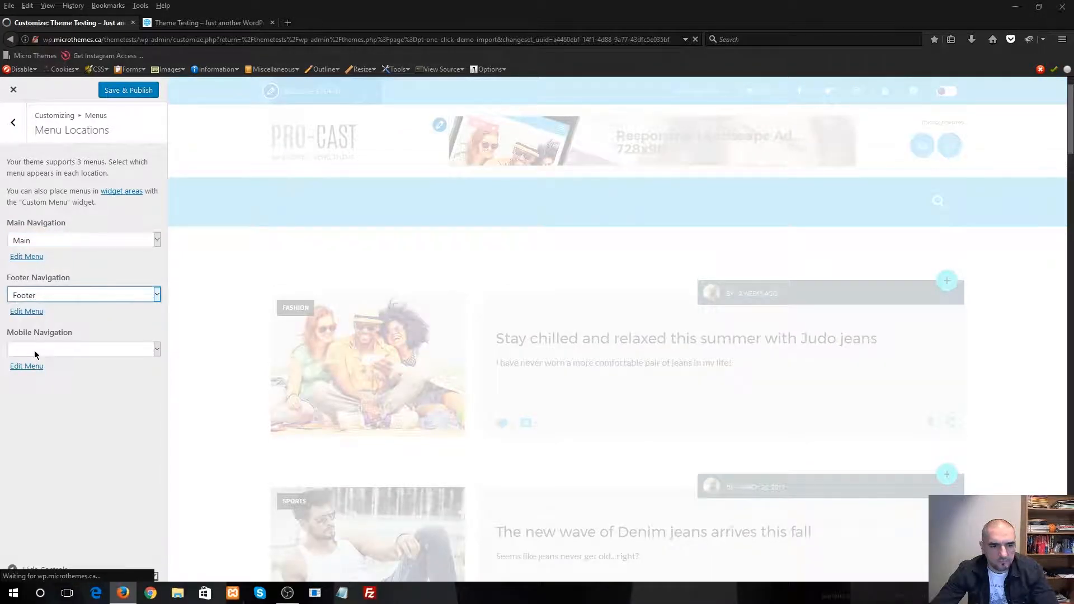
{"action": "left_click", "coordinate": [35, 350]}
{"action": "left_click", "coordinate": [27, 398]}
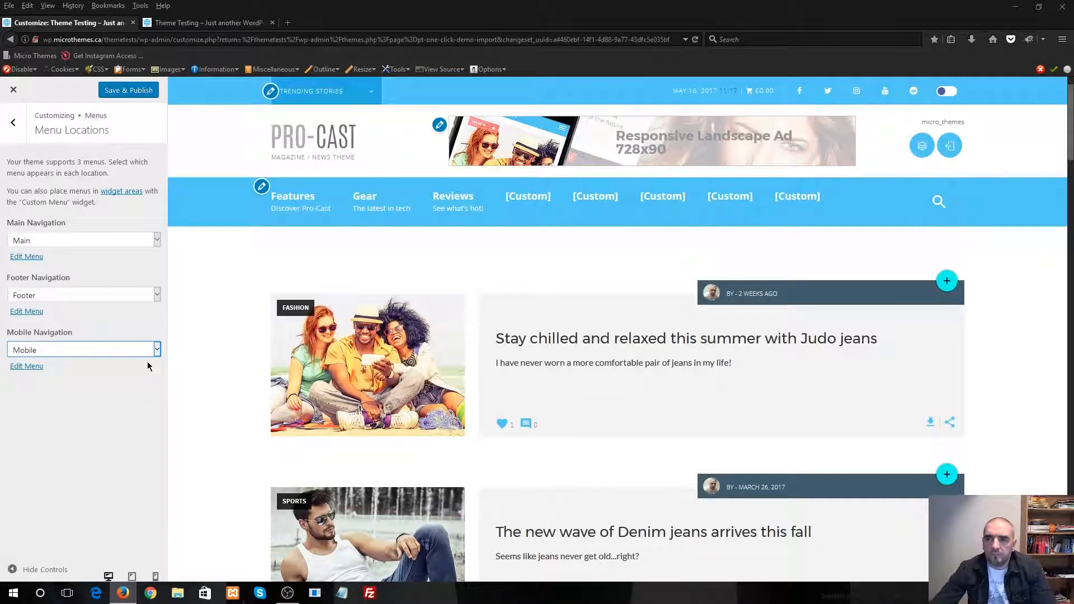
Check the main menu items and the footer links in the customizer preview
{"action": "mouse_move", "coordinate": [312, 199]}
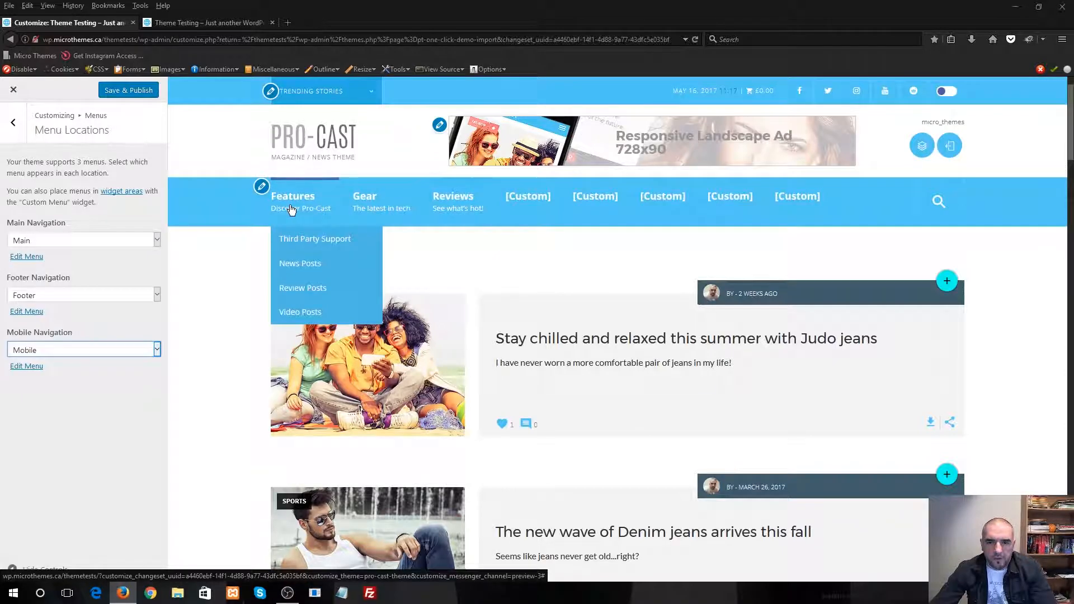
{"action": "mouse_move", "coordinate": [522, 215]}
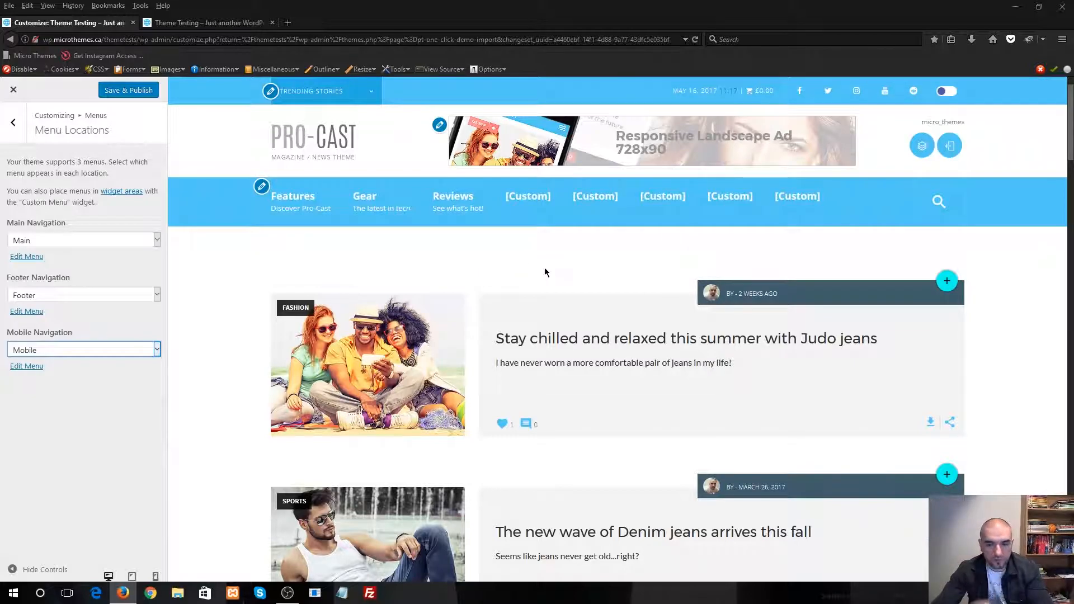
{"action": "scroll", "coordinate": [641, 252], "scroll_direction": "down", "scroll_amount": 20}
{"action": "scroll", "coordinate": [681, 315], "scroll_direction": "down", "scroll_amount": 15}
{"action": "scroll", "coordinate": [582, 434], "scroll_direction": "down", "scroll_amount": 2}
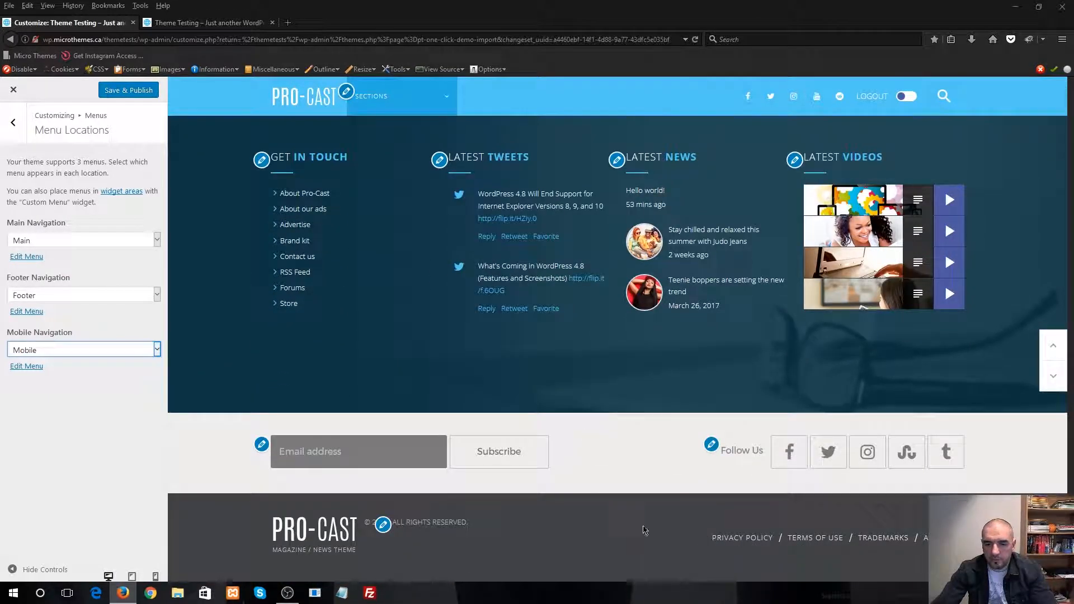
{"action": "left_click", "coordinate": [1054, 345]}
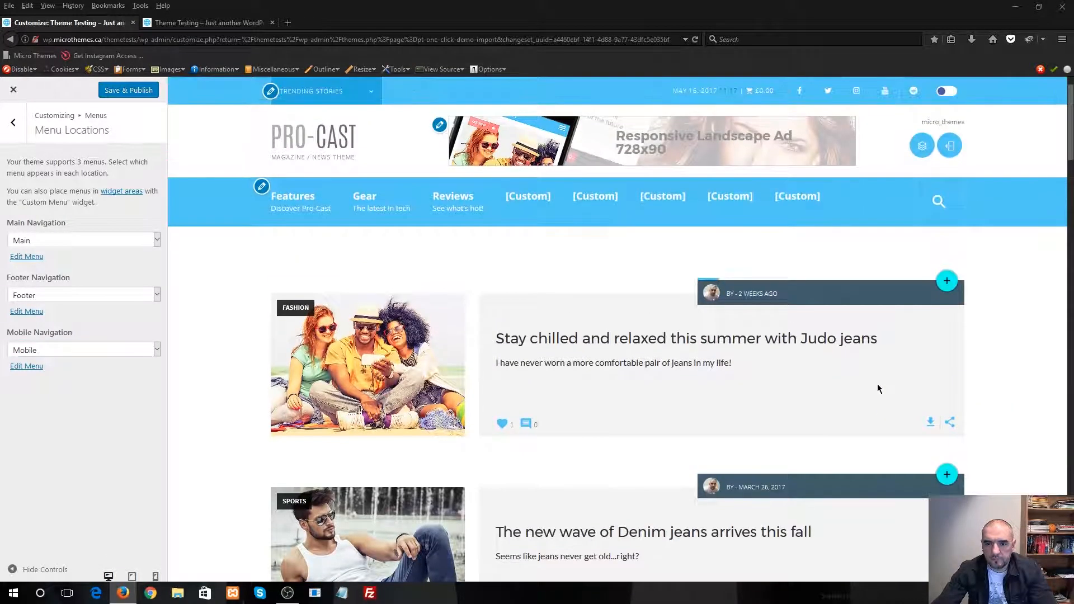
Make the front page display a static page in the customizer and choose Pro Cast Template 2 as the front page
{"action": "left_click", "coordinate": [13, 122]}
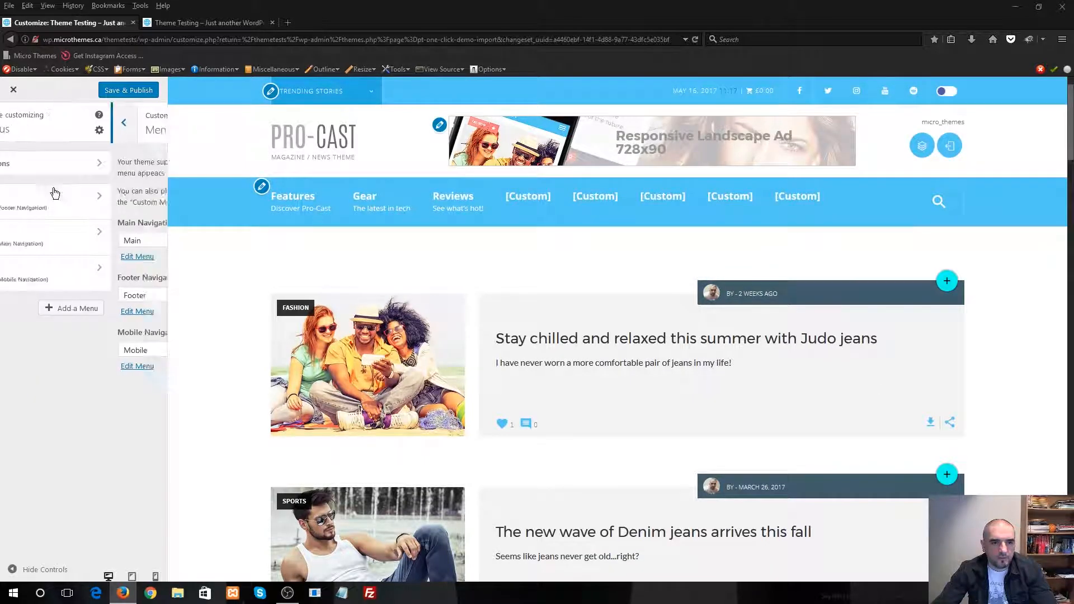
{"action": "left_click", "coordinate": [13, 122]}
{"action": "scroll", "coordinate": [67, 341], "scroll_direction": "down", "scroll_amount": 3}
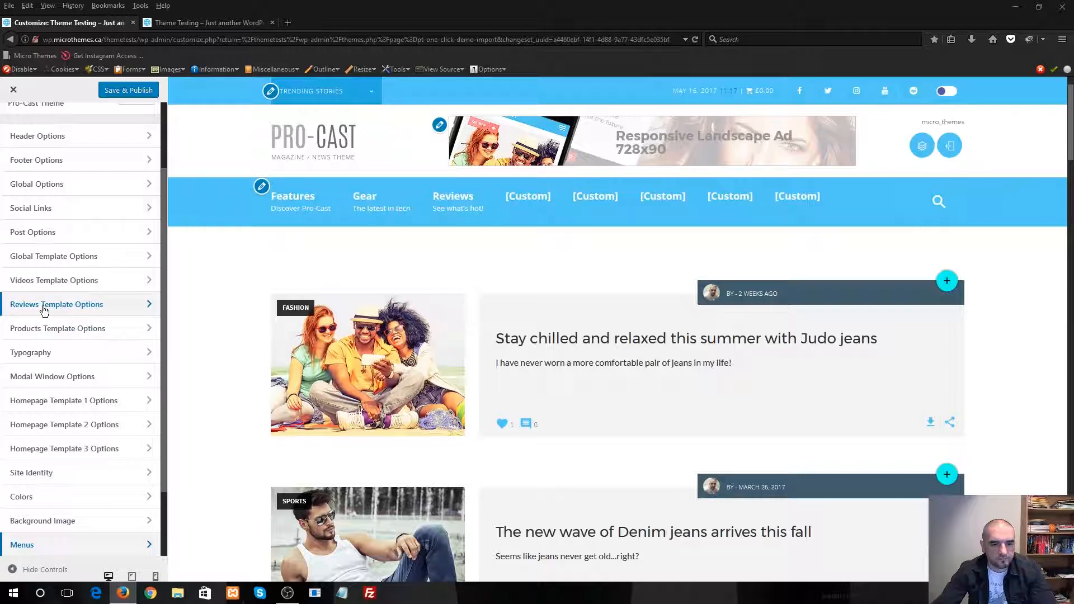
{"action": "scroll", "coordinate": [67, 391], "scroll_direction": "down", "scroll_amount": 2}
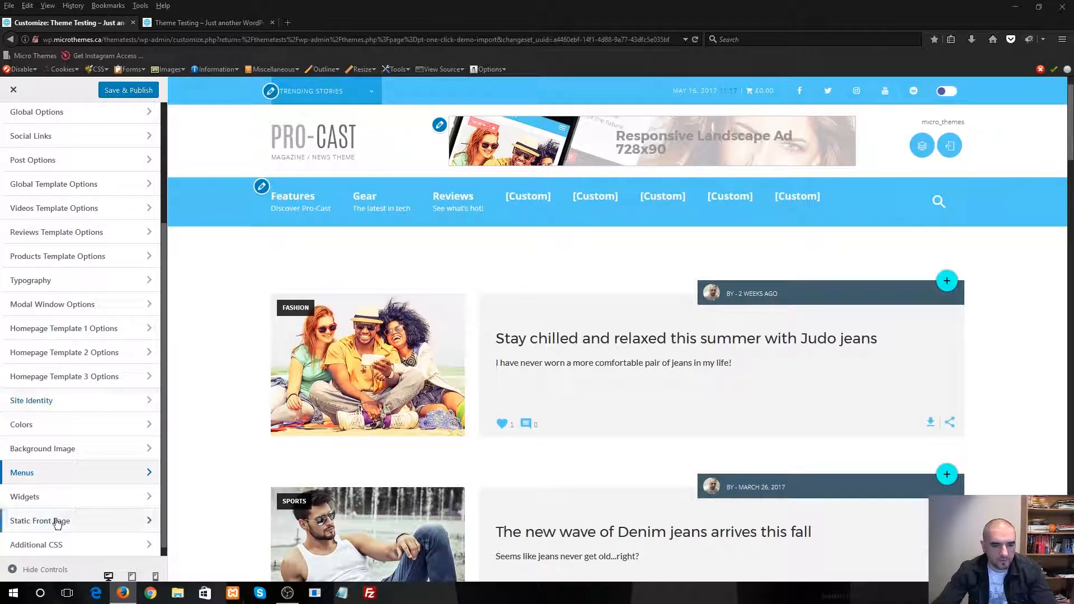
{"action": "left_click", "coordinate": [95, 519]}
{"action": "left_click", "coordinate": [12, 217]}
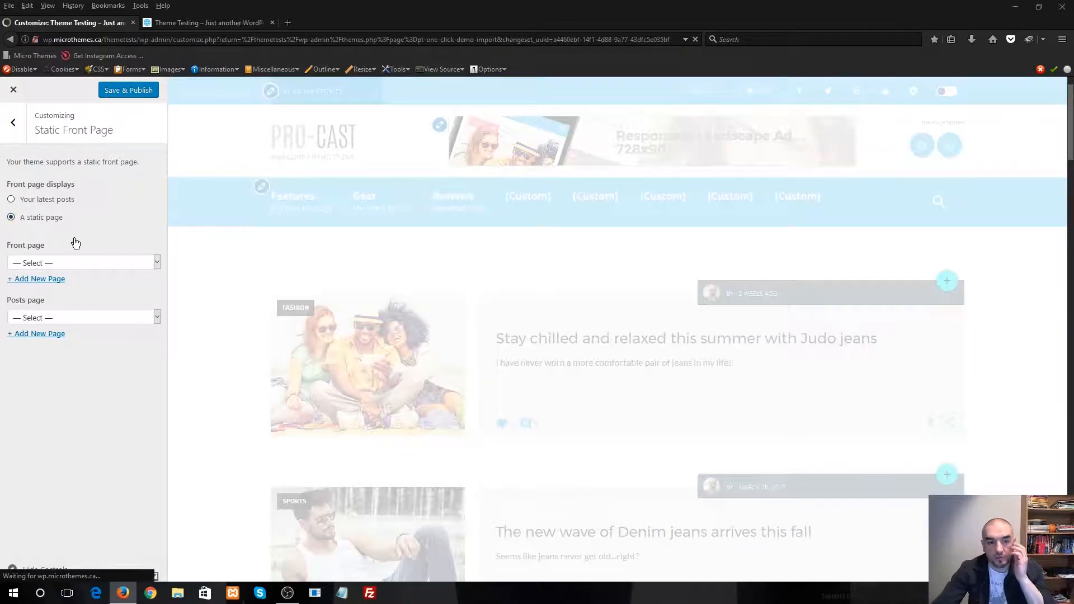
{"action": "left_click", "coordinate": [95, 264]}
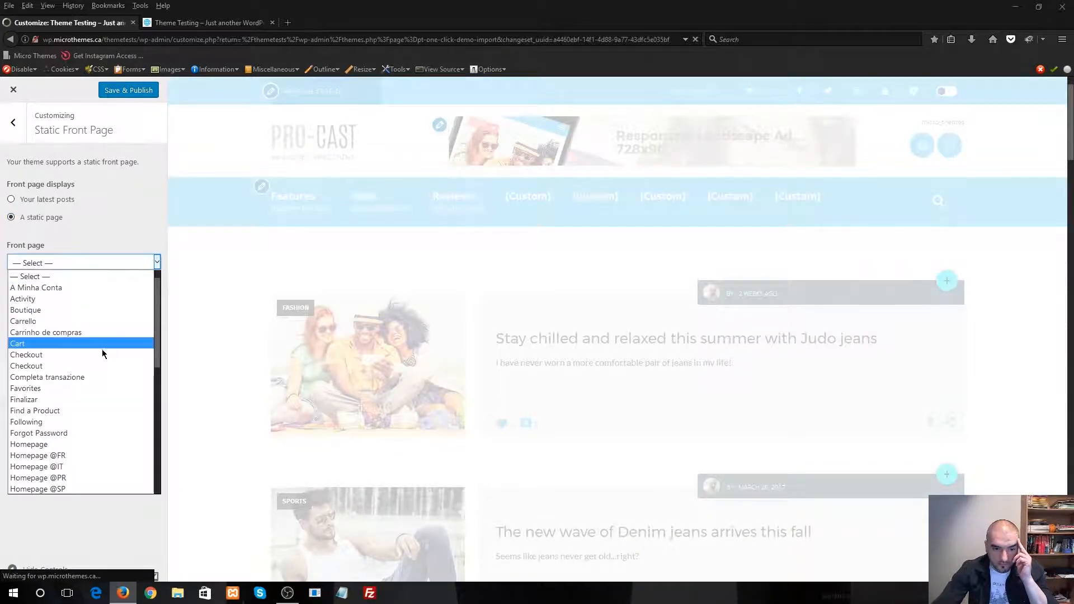
{"action": "scroll", "coordinate": [98, 342], "scroll_direction": "down", "scroll_amount": 4}
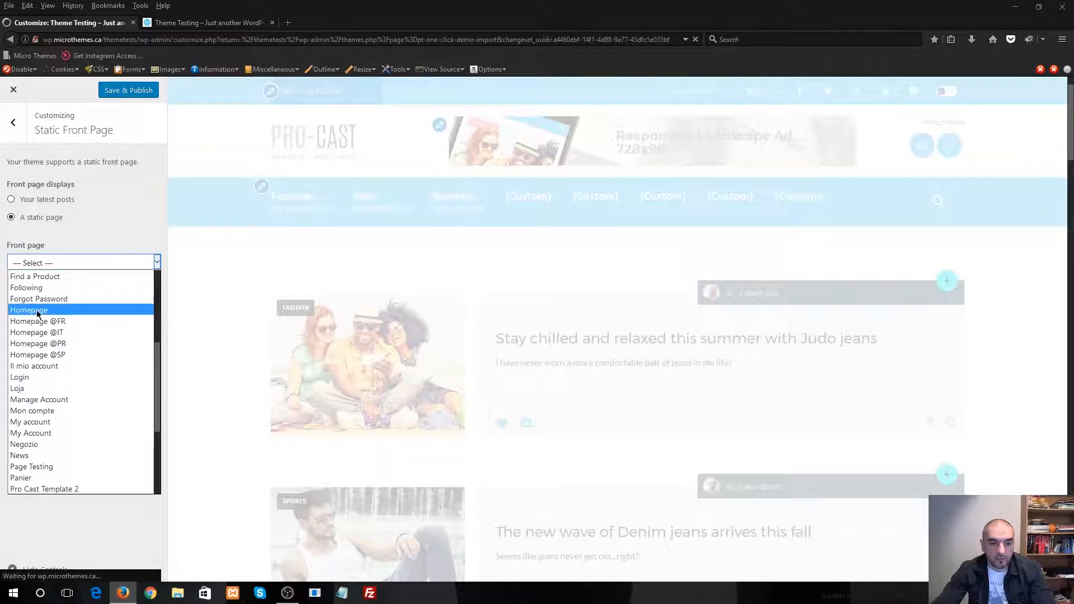
{"action": "scroll", "coordinate": [55, 319], "scroll_direction": "down", "scroll_amount": 3}
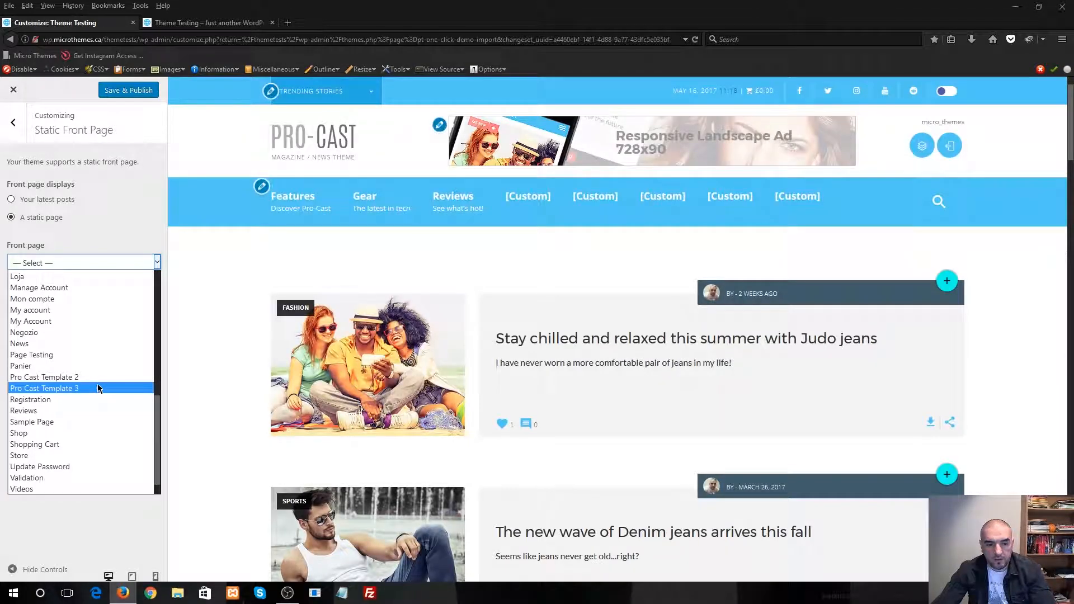
{"action": "left_click", "coordinate": [54, 379]}
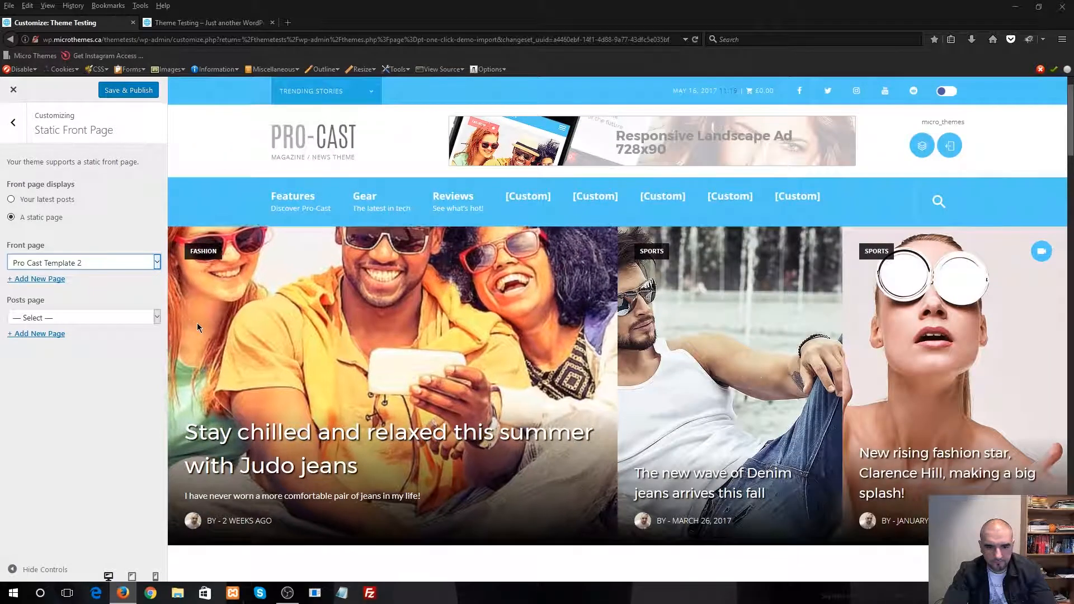
Look through the Pro Cast Template 2 front page in the preview, from the featured posts to the empty category sections above the footer
{"action": "scroll", "coordinate": [361, 267], "scroll_direction": "down", "scroll_amount": 10}
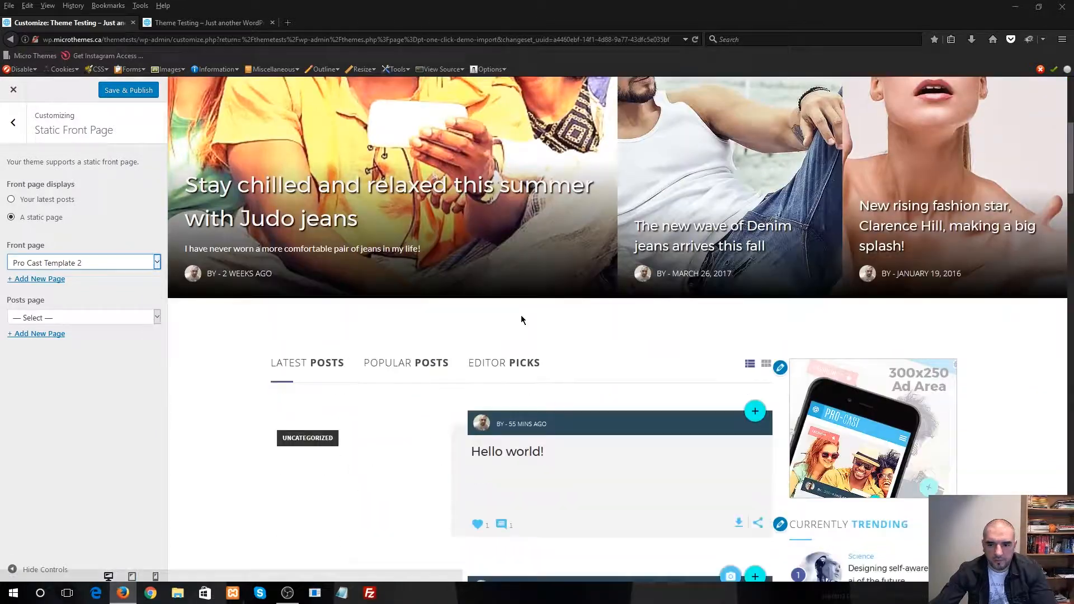
{"action": "scroll", "coordinate": [526, 313], "scroll_direction": "down", "scroll_amount": 15}
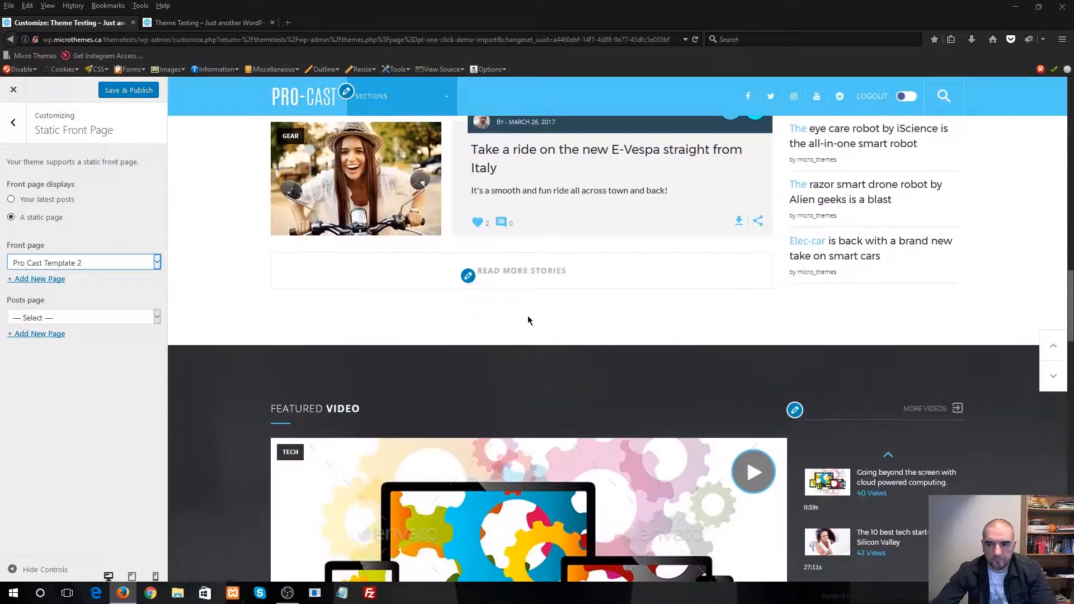
{"action": "scroll", "coordinate": [533, 323], "scroll_direction": "down", "scroll_amount": 10}
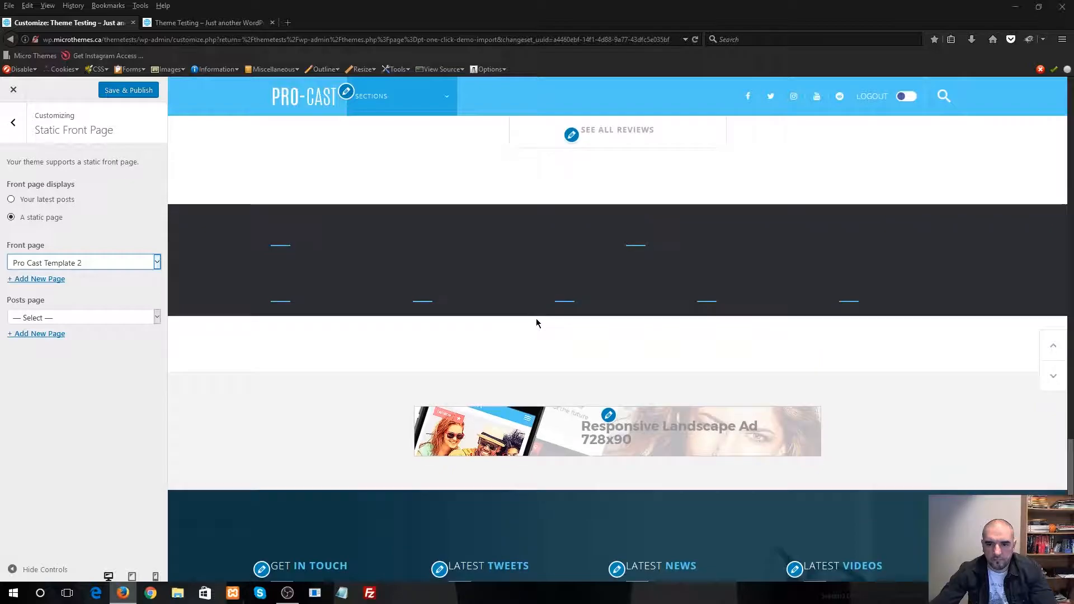
{"action": "scroll", "coordinate": [520, 314], "scroll_direction": "up", "scroll_amount": 10}
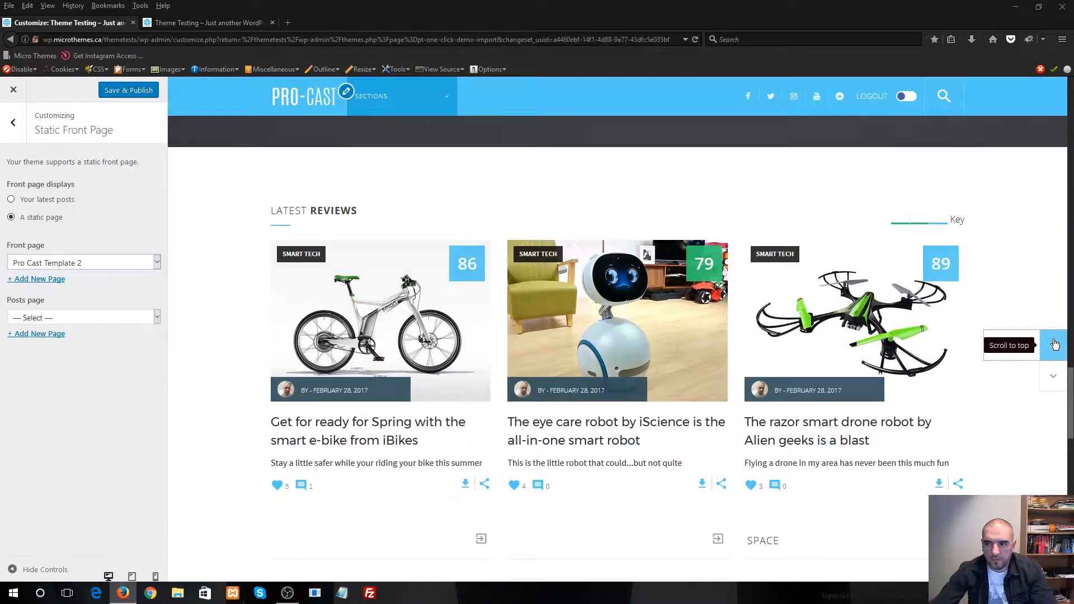
{"action": "left_click", "coordinate": [1055, 344]}
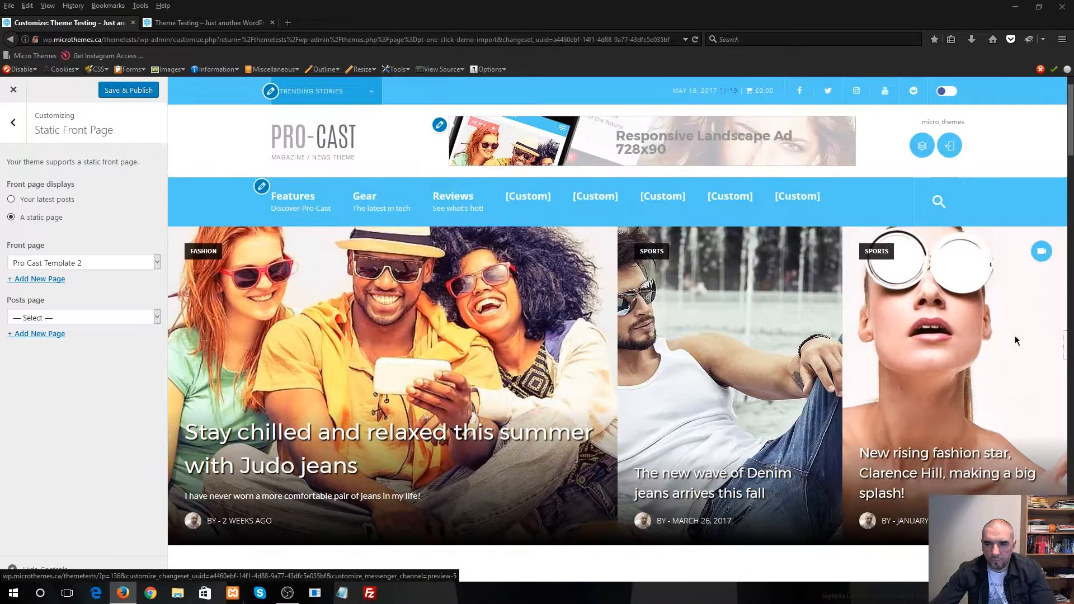
{"action": "scroll", "coordinate": [908, 339], "scroll_direction": "down", "scroll_amount": 15}
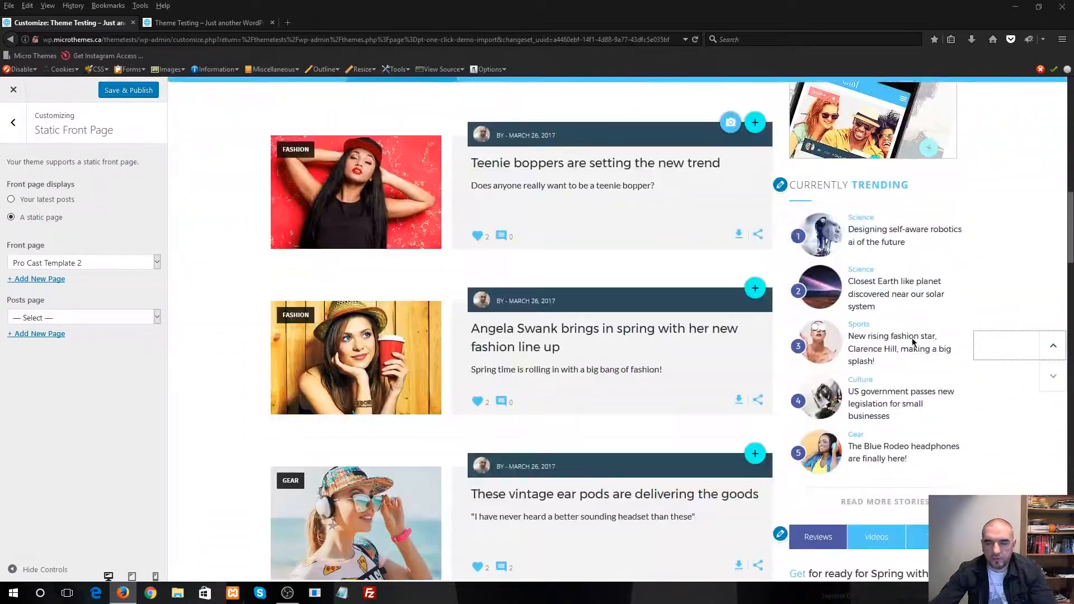
{"action": "scroll", "coordinate": [909, 344], "scroll_direction": "down", "scroll_amount": 12}
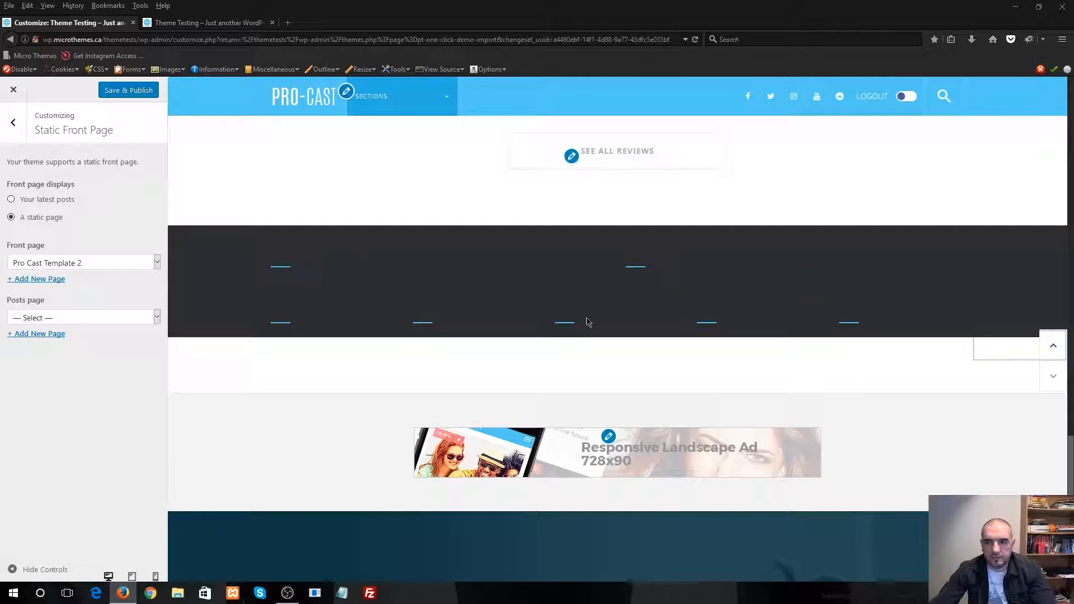
Leave the static front page settings and open the list options within Global Template Options
{"action": "left_click", "coordinate": [20, 137]}
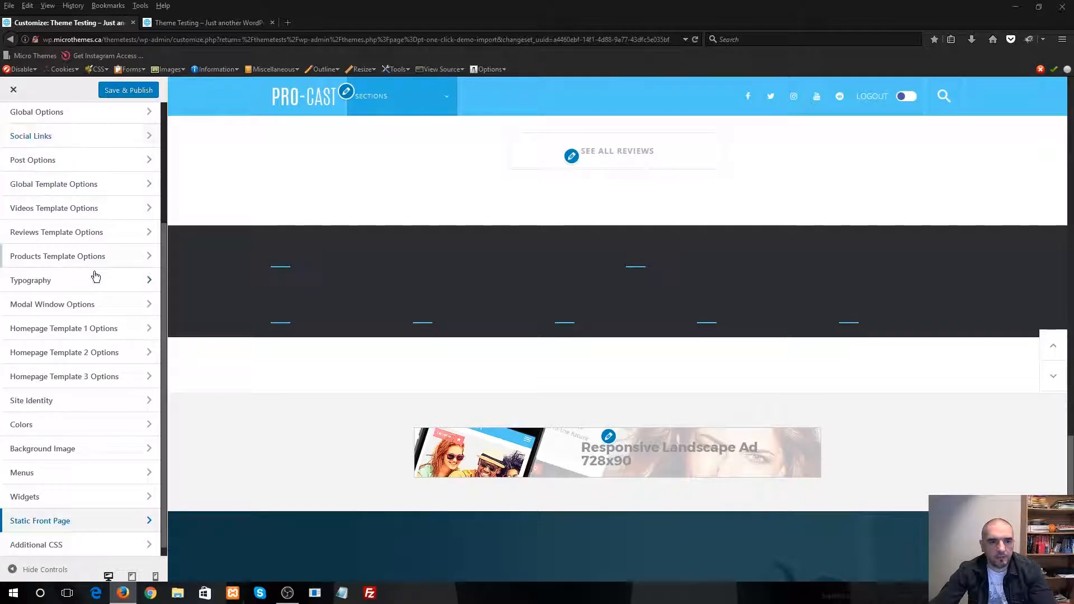
{"action": "scroll", "coordinate": [96, 276], "scroll_direction": "up", "scroll_amount": 5}
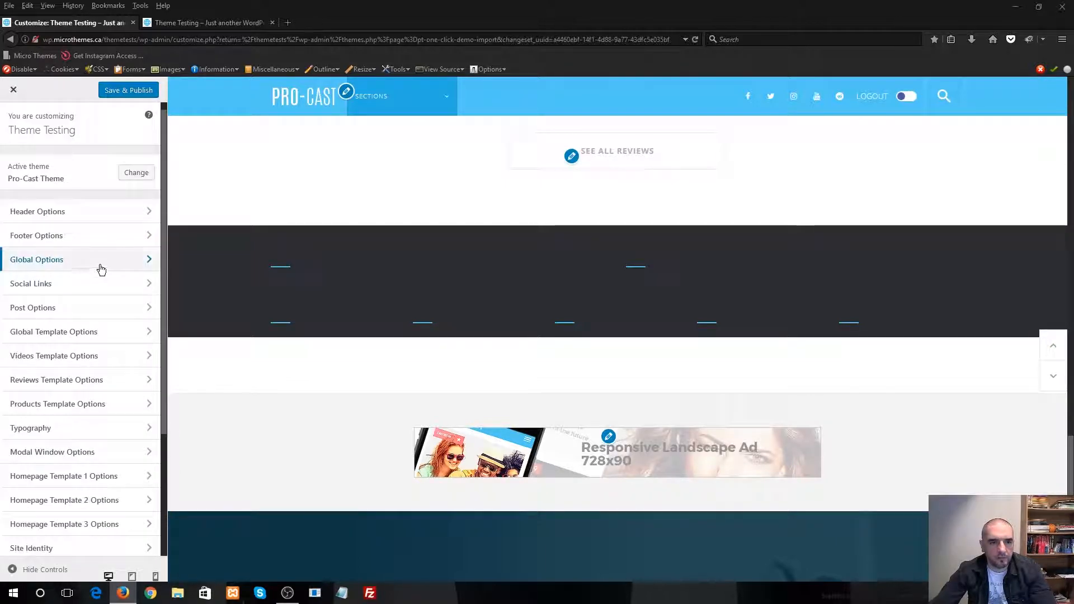
{"action": "left_click", "coordinate": [67, 339]}
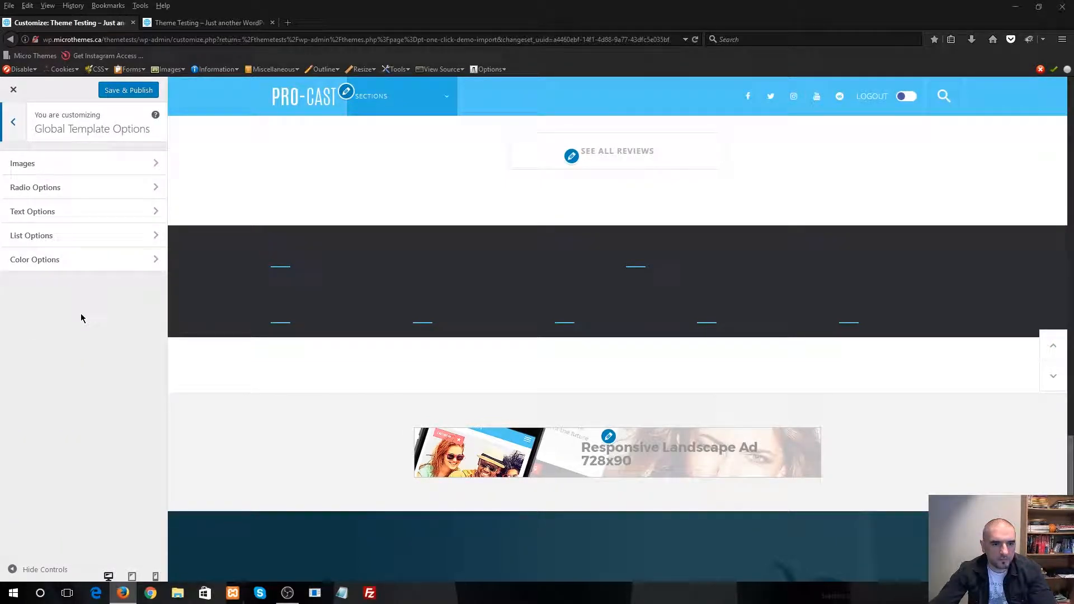
{"action": "left_click", "coordinate": [58, 238]}
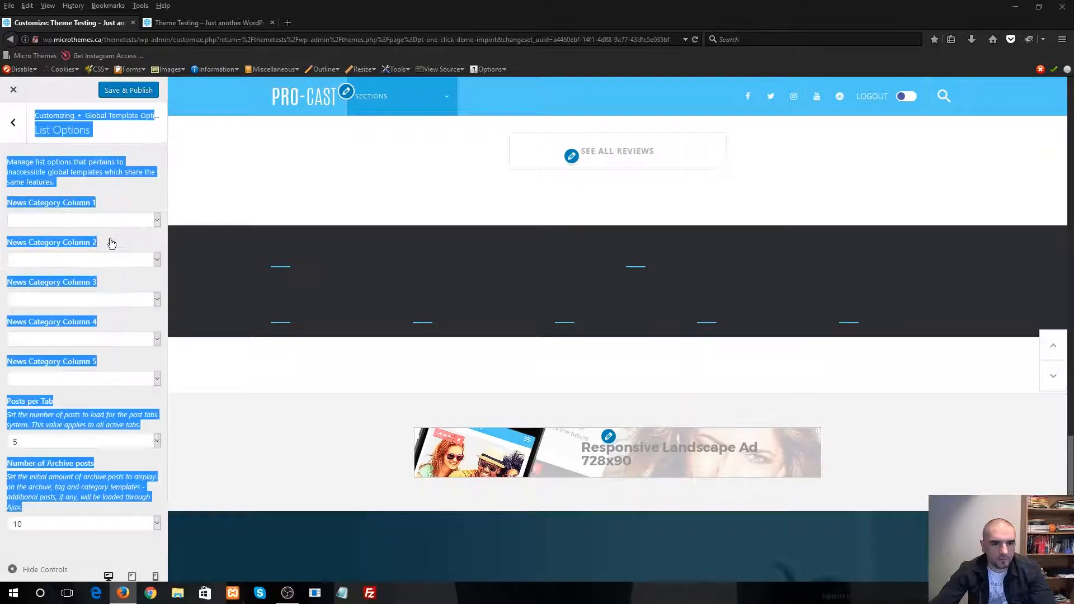
Set News Category Columns 1 to 5 to Culture, Entertainment, Fashion, Gaming and Gear, and check the columns in the preview
{"action": "left_click", "coordinate": [72, 221]}
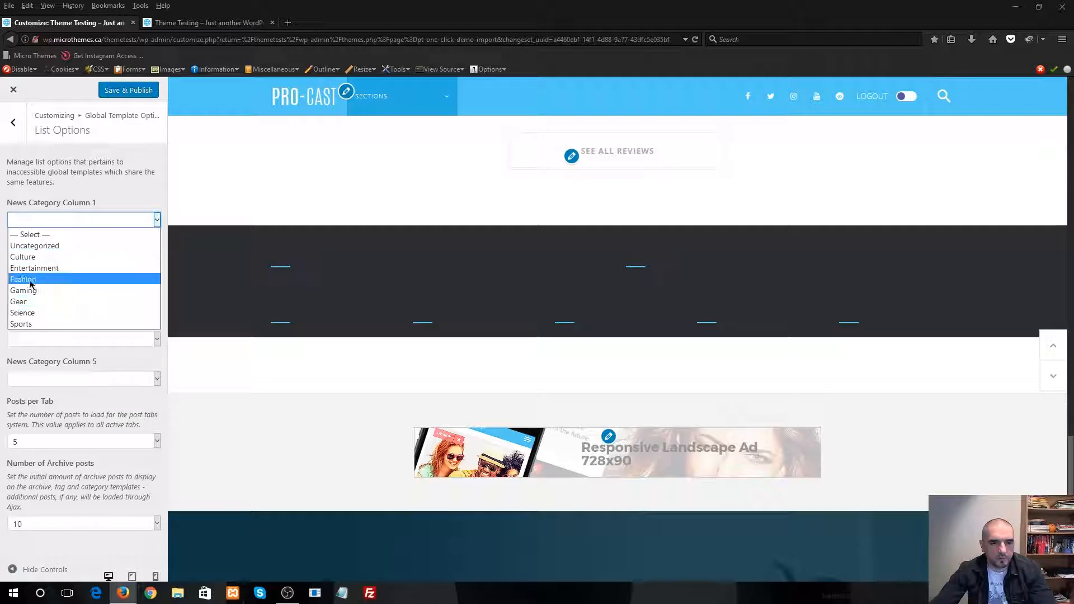
{"action": "left_click", "coordinate": [37, 259]}
{"action": "left_click", "coordinate": [67, 260]}
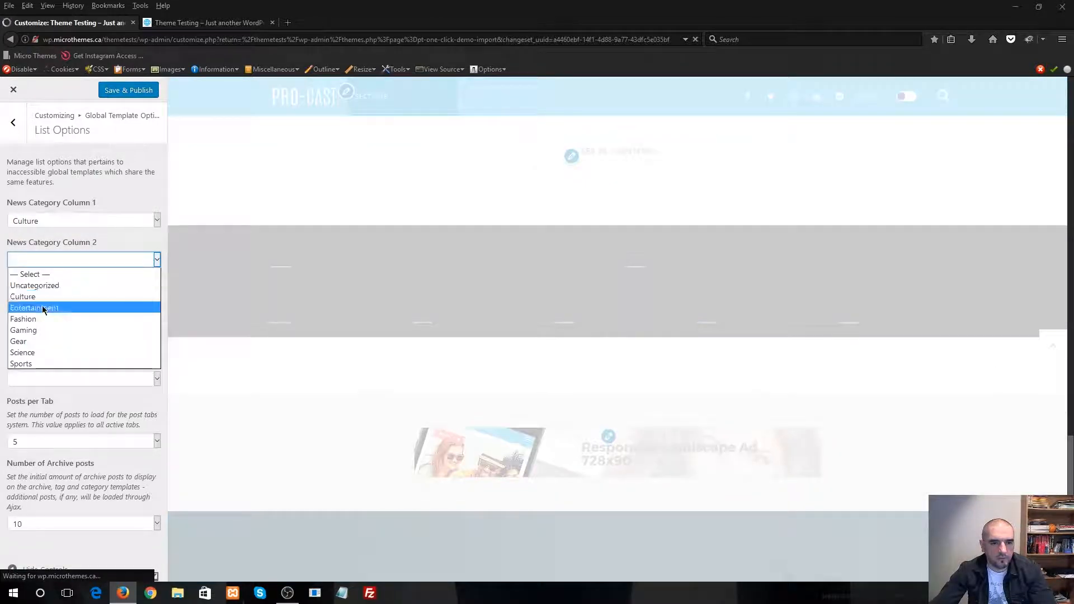
{"action": "left_click", "coordinate": [45, 308]}
{"action": "left_click", "coordinate": [51, 301]}
{"action": "left_click", "coordinate": [48, 359]}
{"action": "left_click", "coordinate": [79, 340]}
{"action": "left_click", "coordinate": [45, 409]}
{"action": "left_click", "coordinate": [69, 379]}
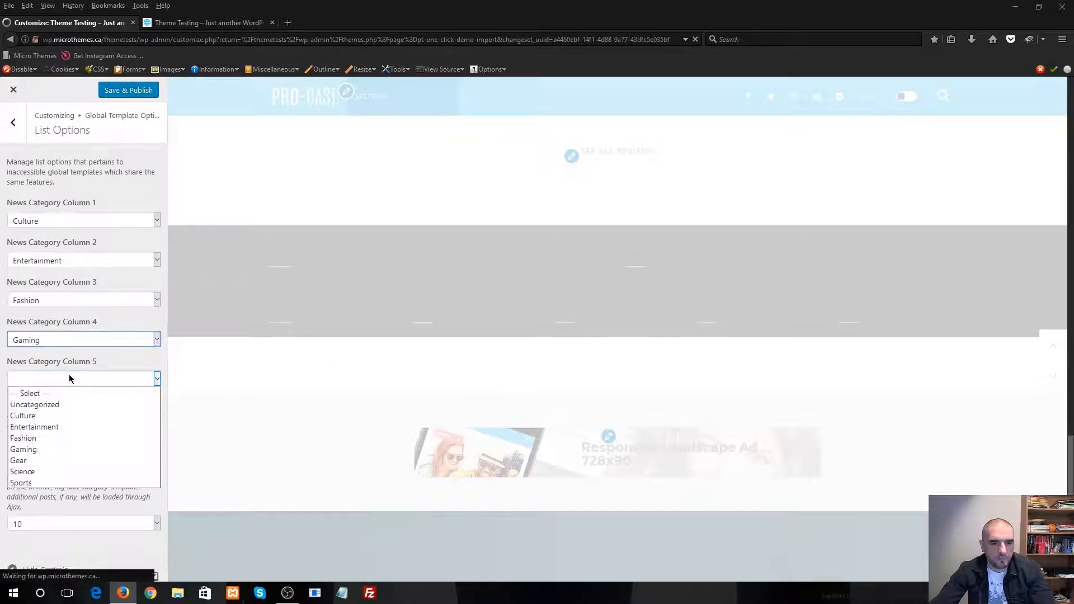
{"action": "left_click", "coordinate": [45, 461]}
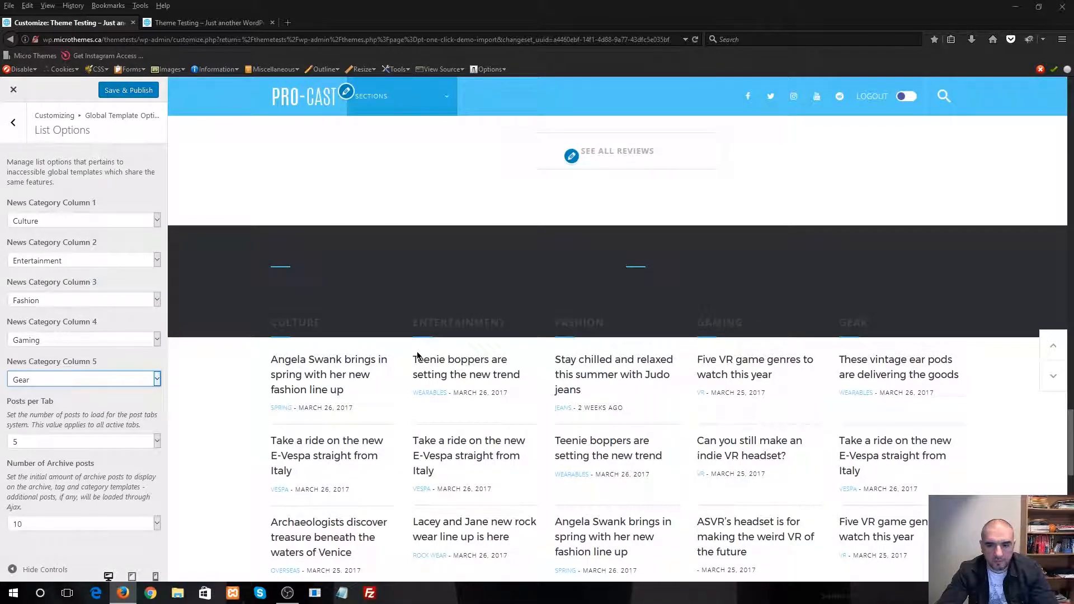
{"action": "scroll", "coordinate": [276, 275], "scroll_direction": "down", "scroll_amount": 4}
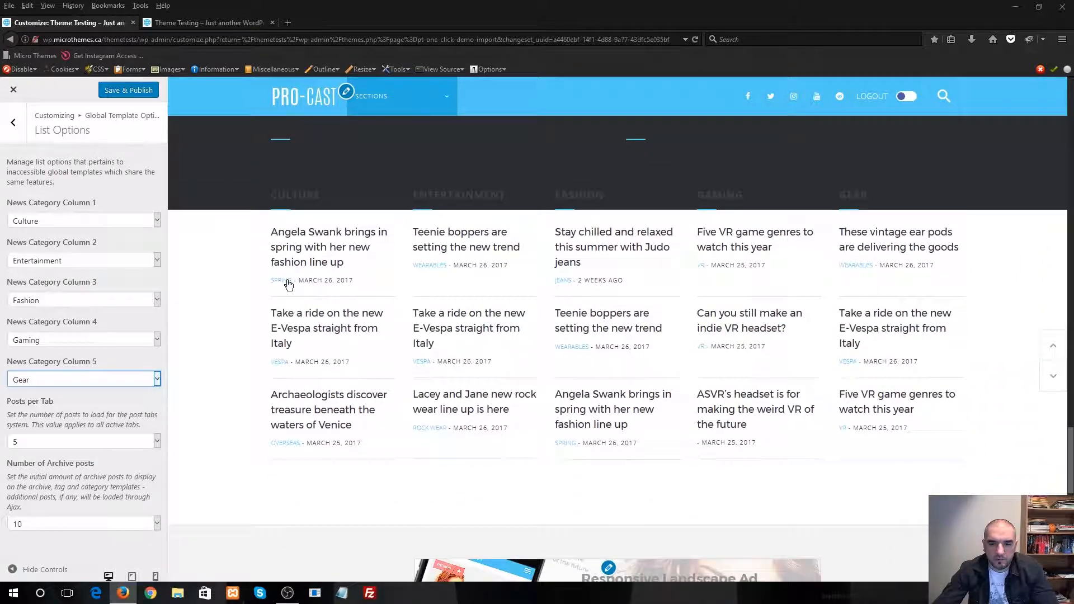
{"action": "scroll", "coordinate": [412, 333], "scroll_direction": "up", "scroll_amount": 4}
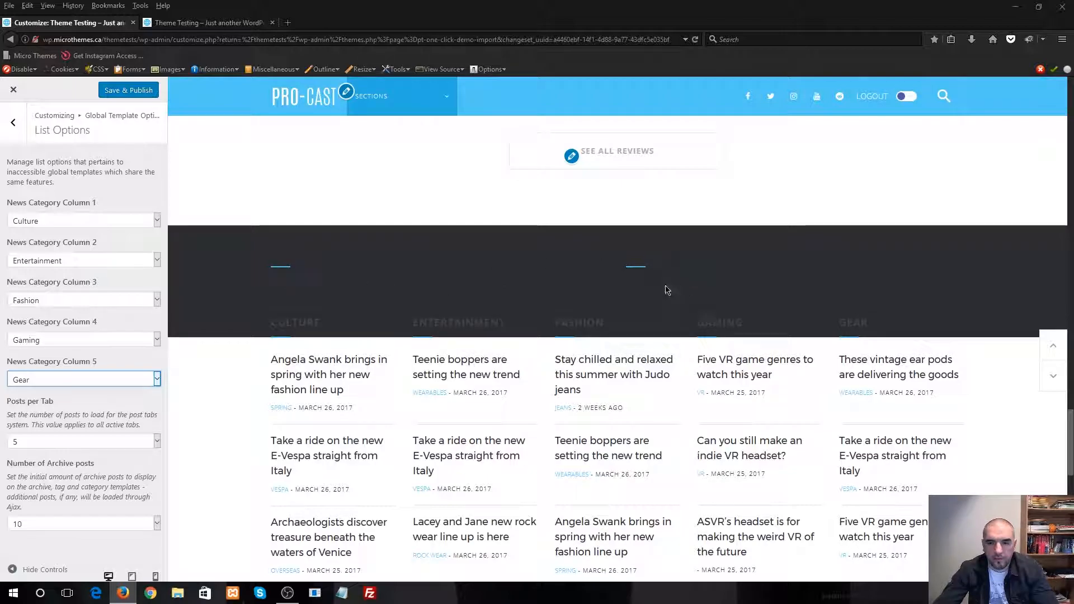
Leave the global template settings and open the list options within Homepage Template 2 Options
{"action": "left_click", "coordinate": [13, 122]}
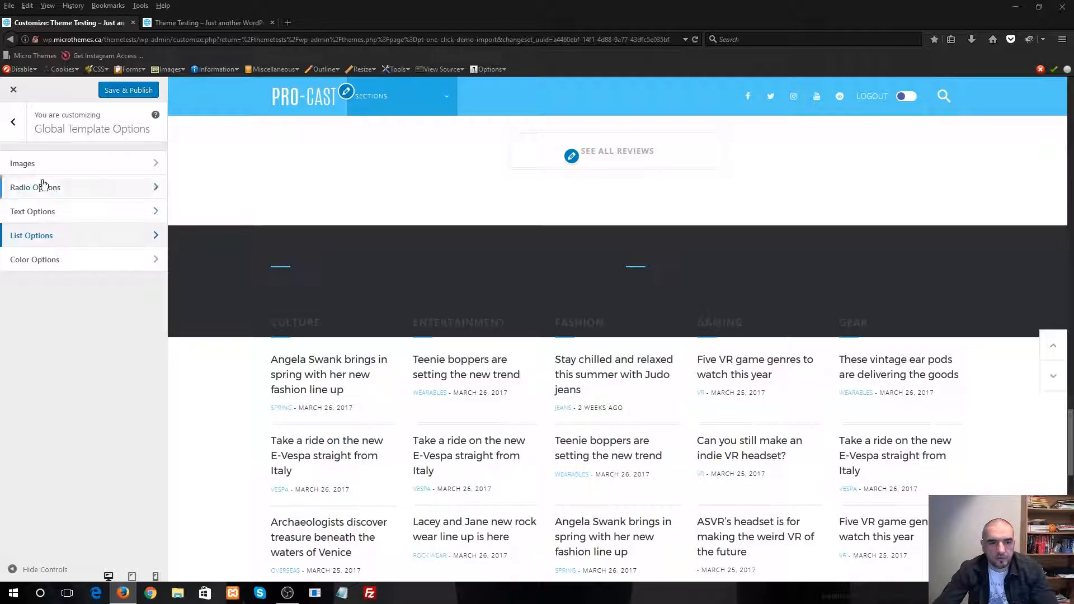
{"action": "left_click", "coordinate": [18, 140]}
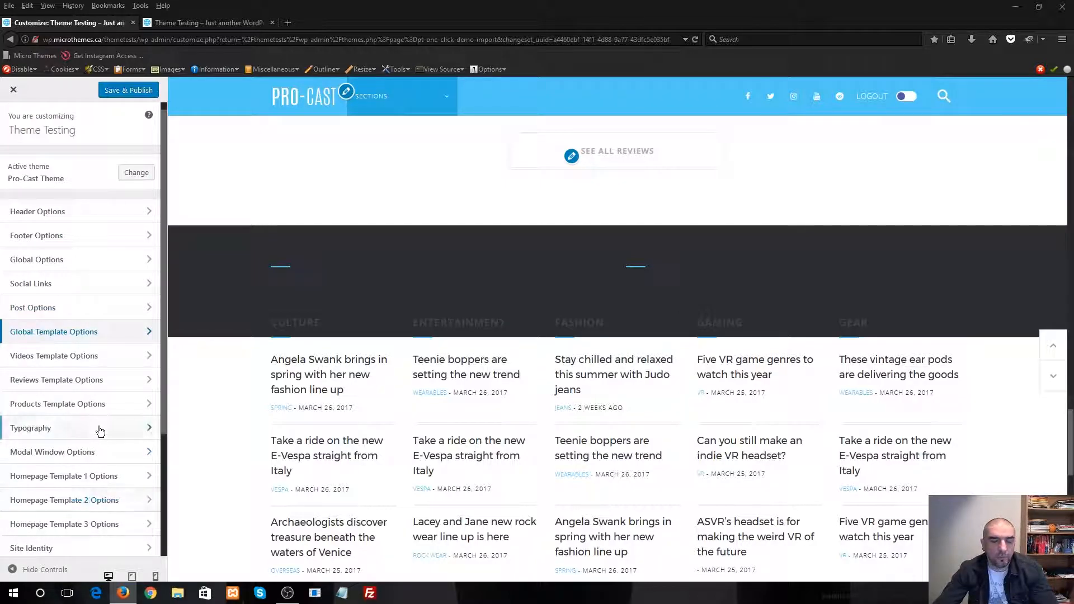
{"action": "left_click", "coordinate": [96, 500]}
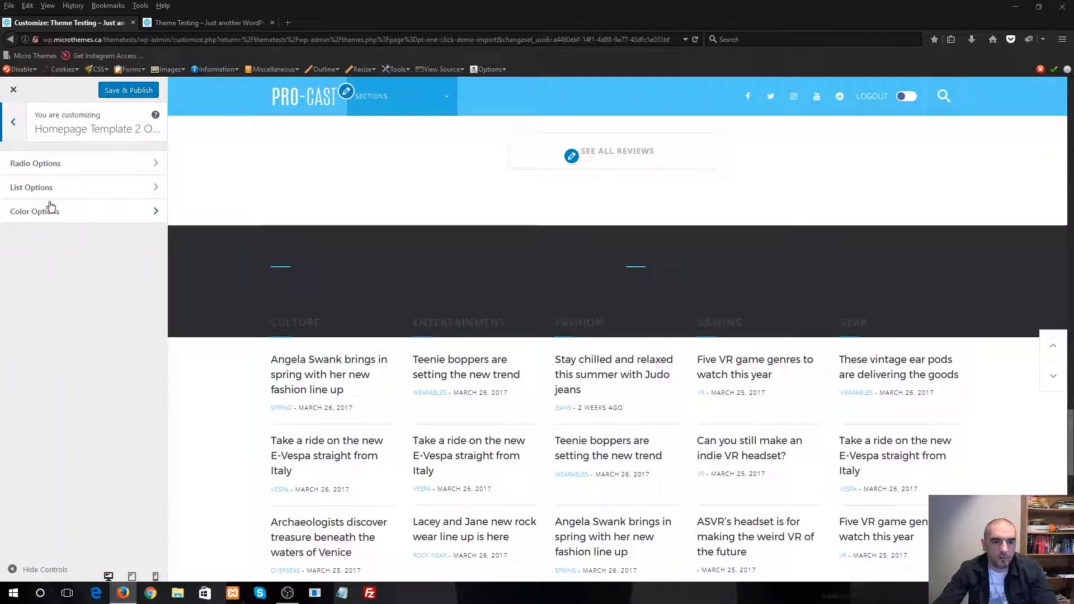
{"action": "left_click", "coordinate": [44, 188]}
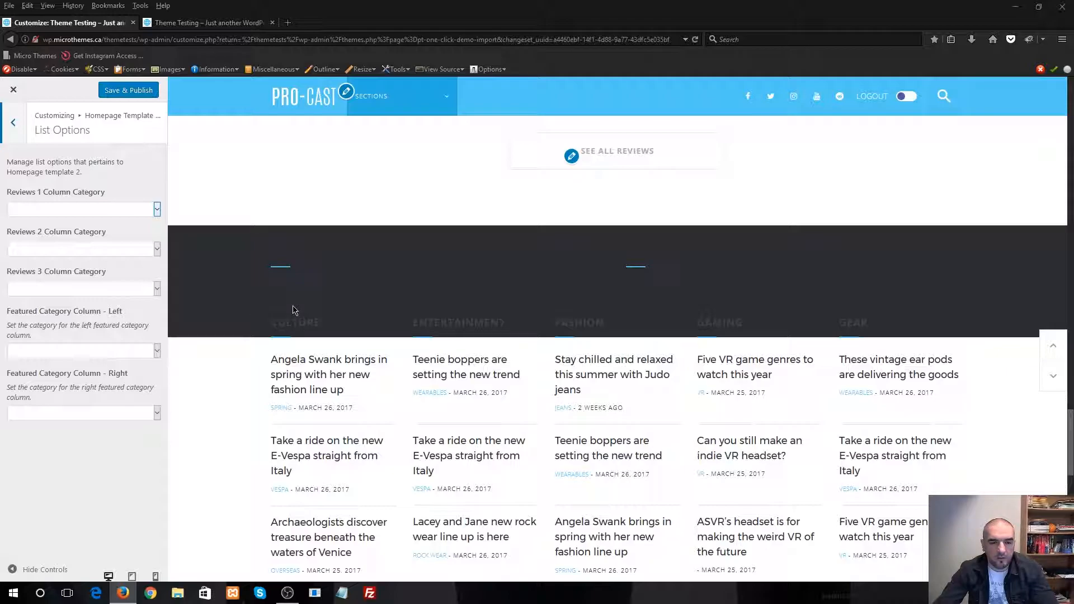
{"action": "scroll", "coordinate": [274, 372], "scroll_direction": "up", "scroll_amount": 3}
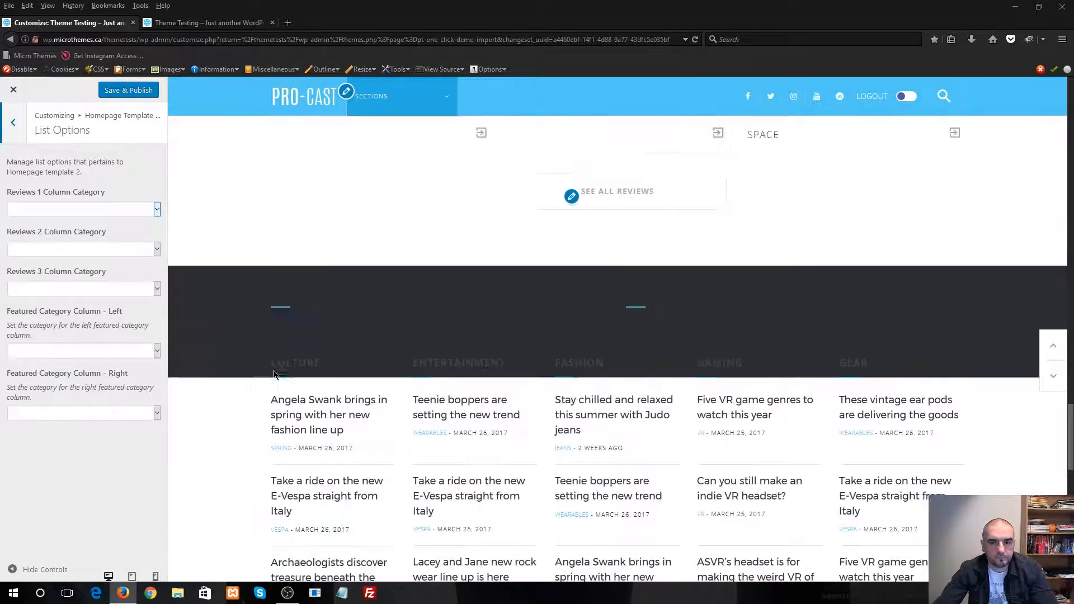
{"action": "scroll", "coordinate": [254, 374], "scroll_direction": "down", "scroll_amount": 3}
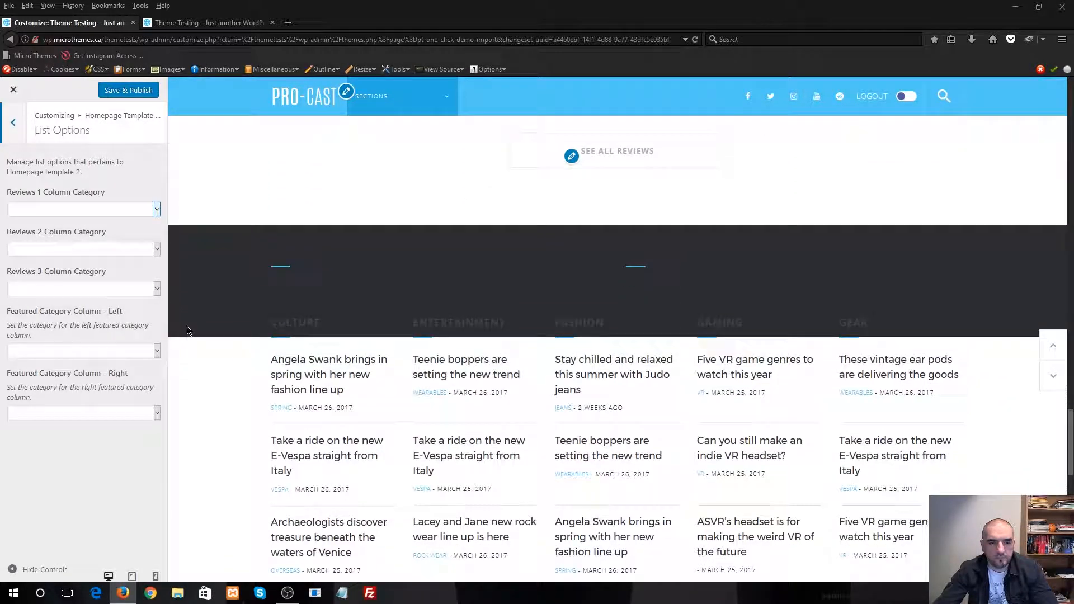
Set the Reviews 1, 2 and 3 column categories to Mobile, Gaming and Computers
{"action": "left_click", "coordinate": [46, 209]}
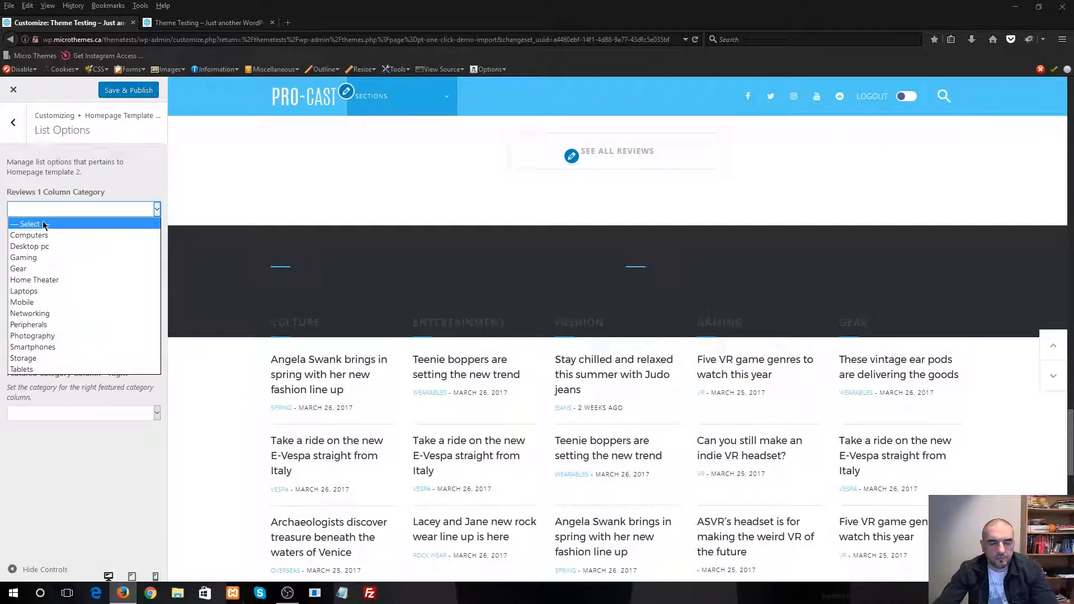
{"action": "left_click", "coordinate": [84, 210]}
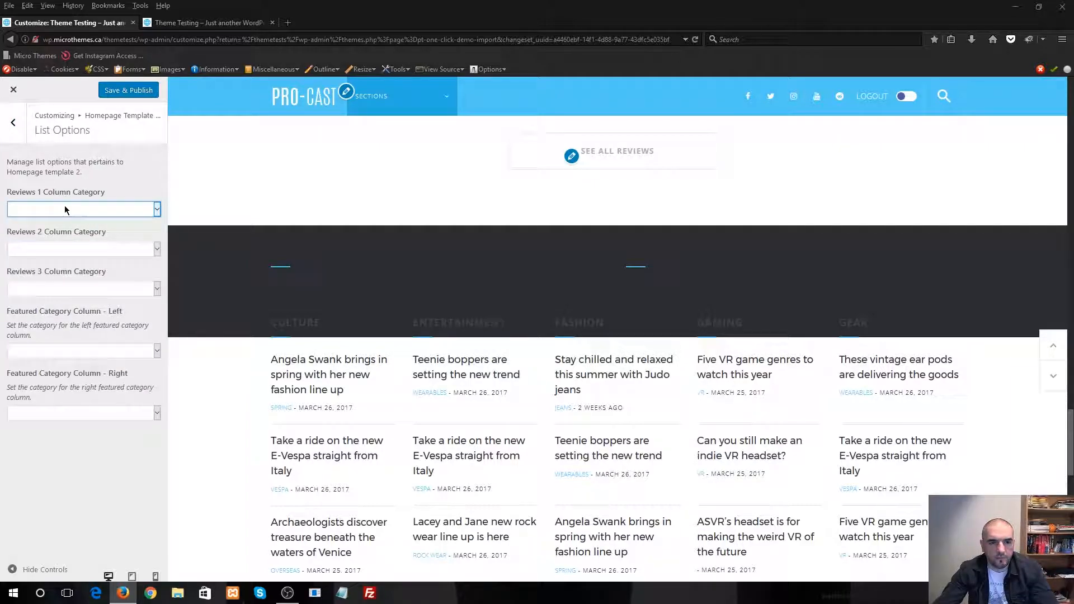
{"action": "left_click", "coordinate": [72, 214]}
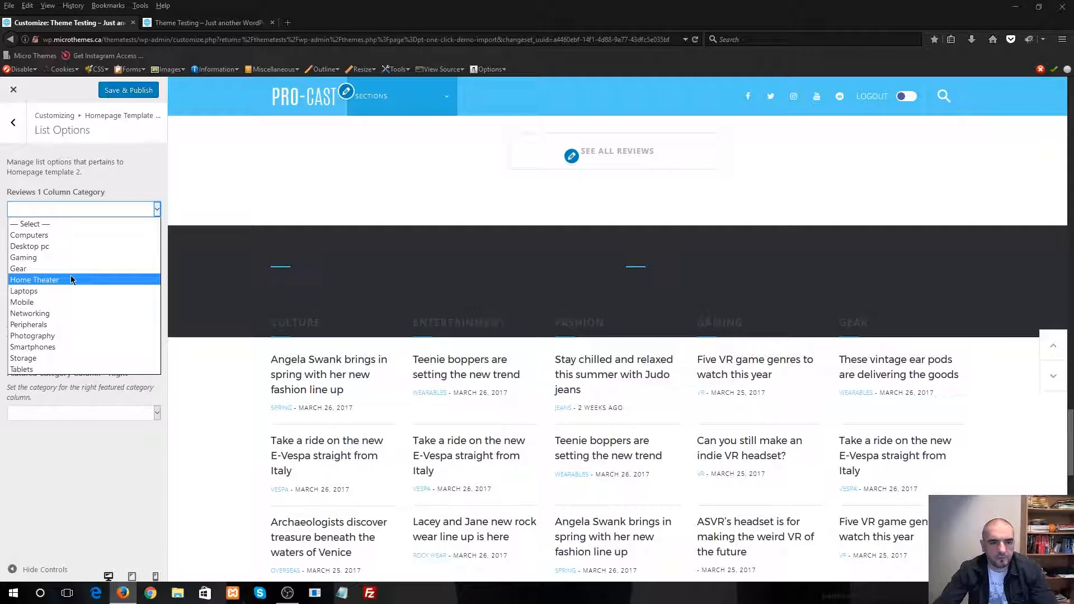
{"action": "left_click", "coordinate": [72, 302]}
{"action": "left_click", "coordinate": [62, 249]}
{"action": "left_click", "coordinate": [49, 297]}
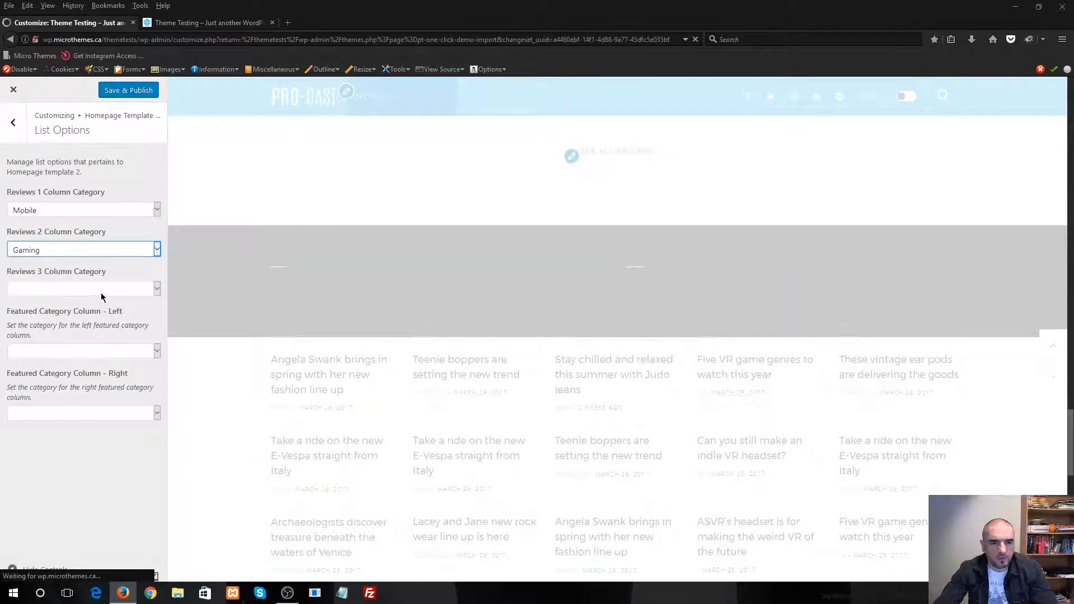
{"action": "left_click", "coordinate": [67, 290]}
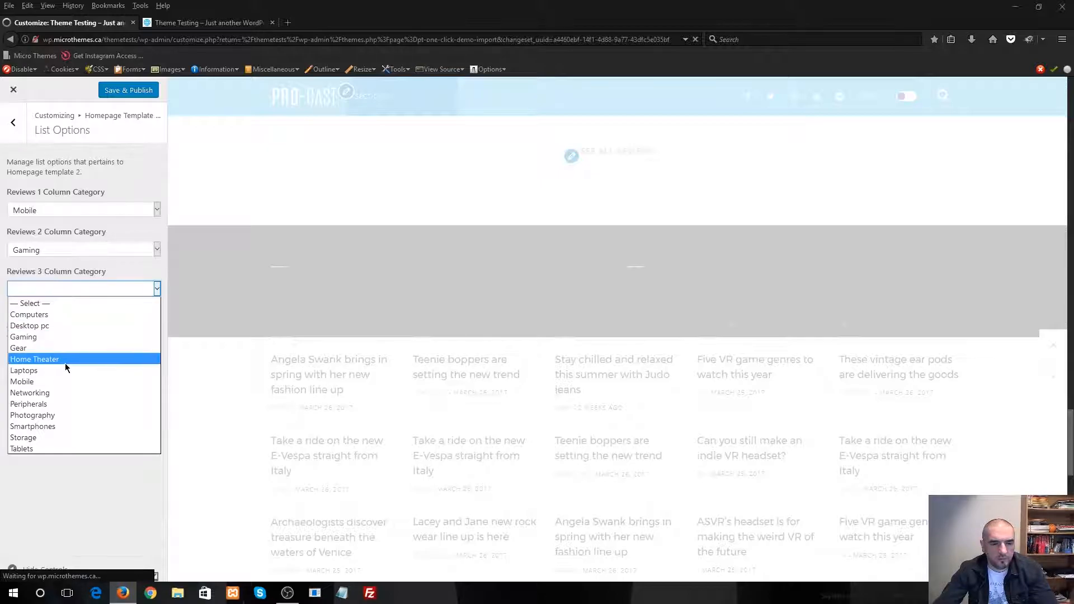
{"action": "left_click", "coordinate": [76, 317]}
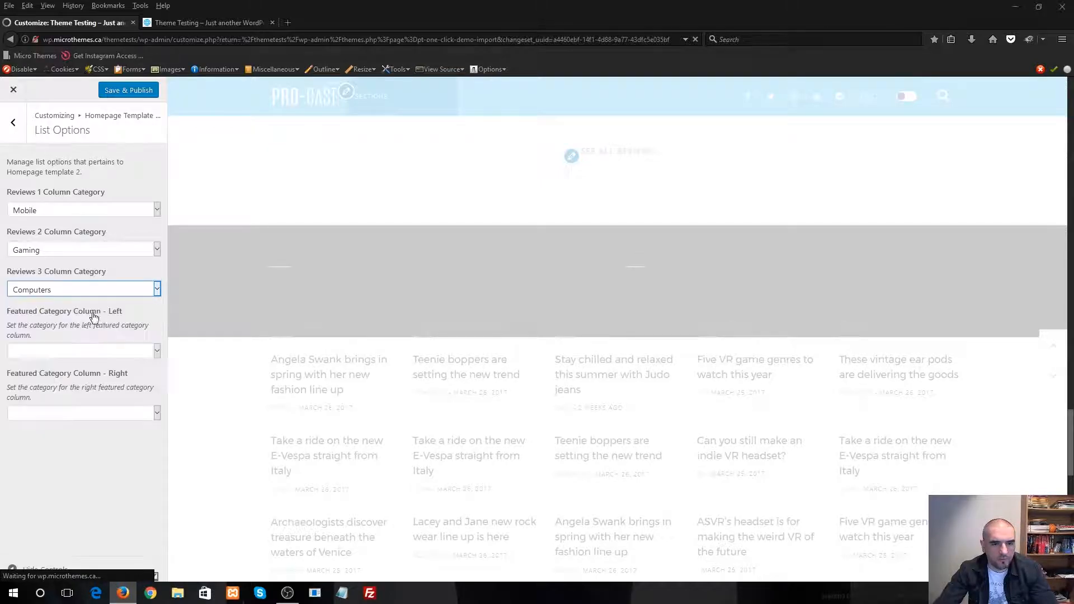
Set the left featured category column to Sports and the right one to Science, and check the category sections in the preview
{"action": "left_click", "coordinate": [75, 351]}
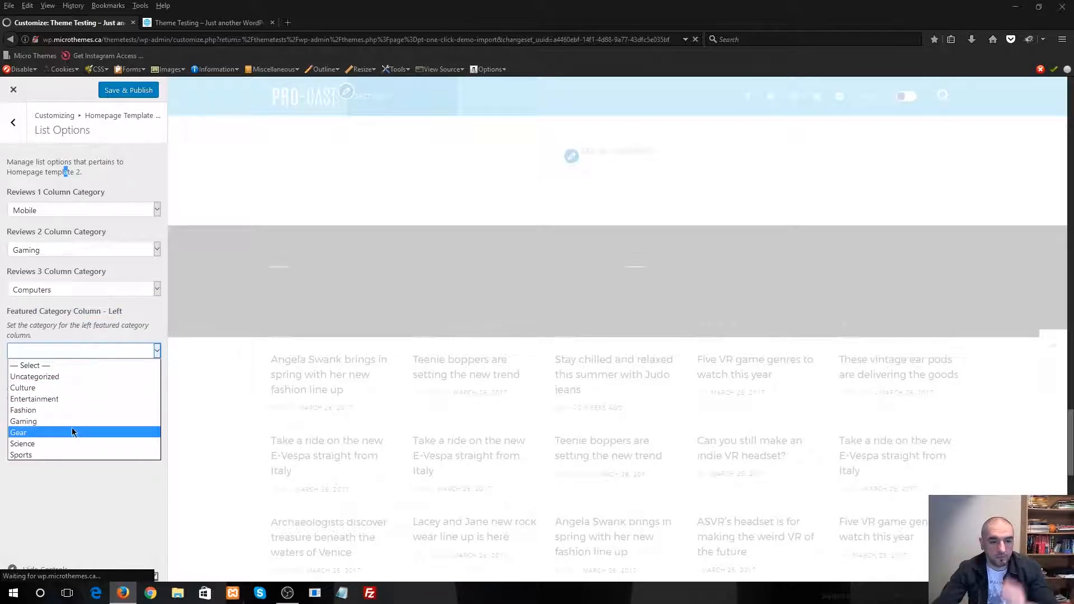
{"action": "left_click", "coordinate": [58, 455]}
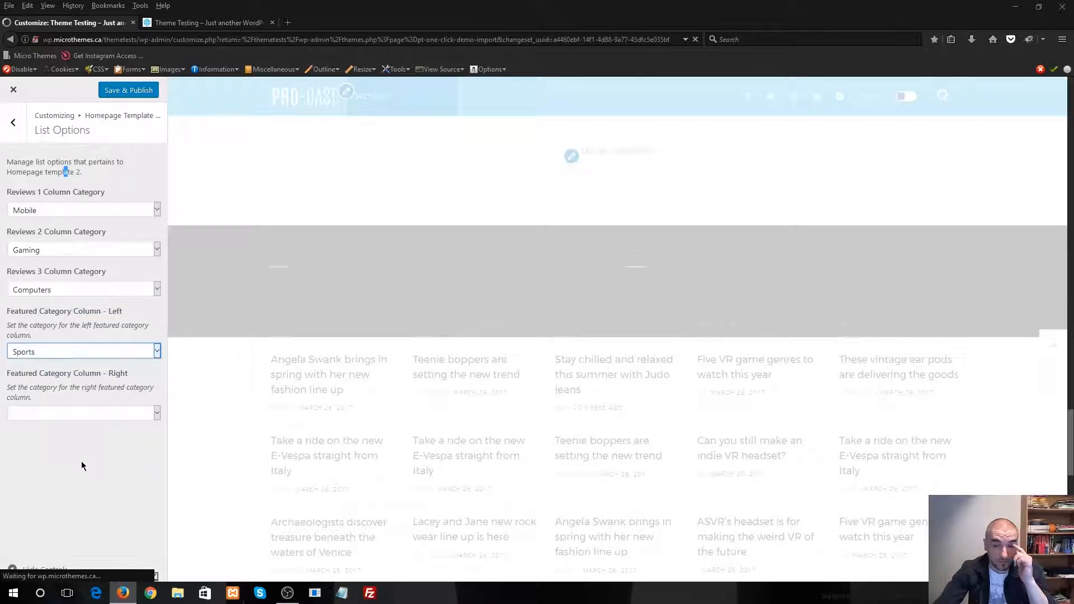
{"action": "left_click", "coordinate": [73, 415]}
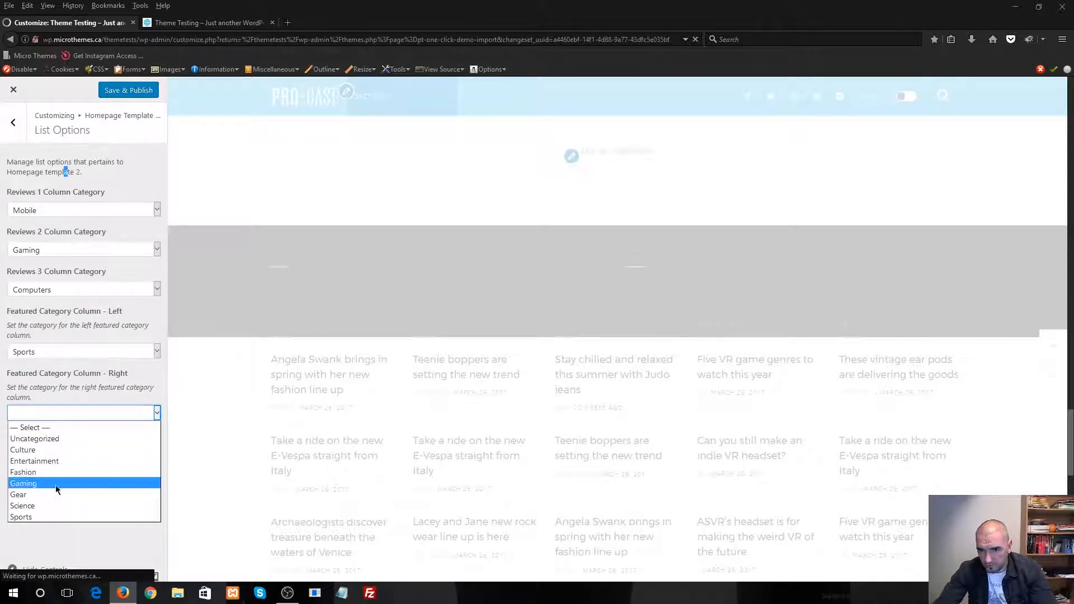
{"action": "left_click", "coordinate": [50, 505]}
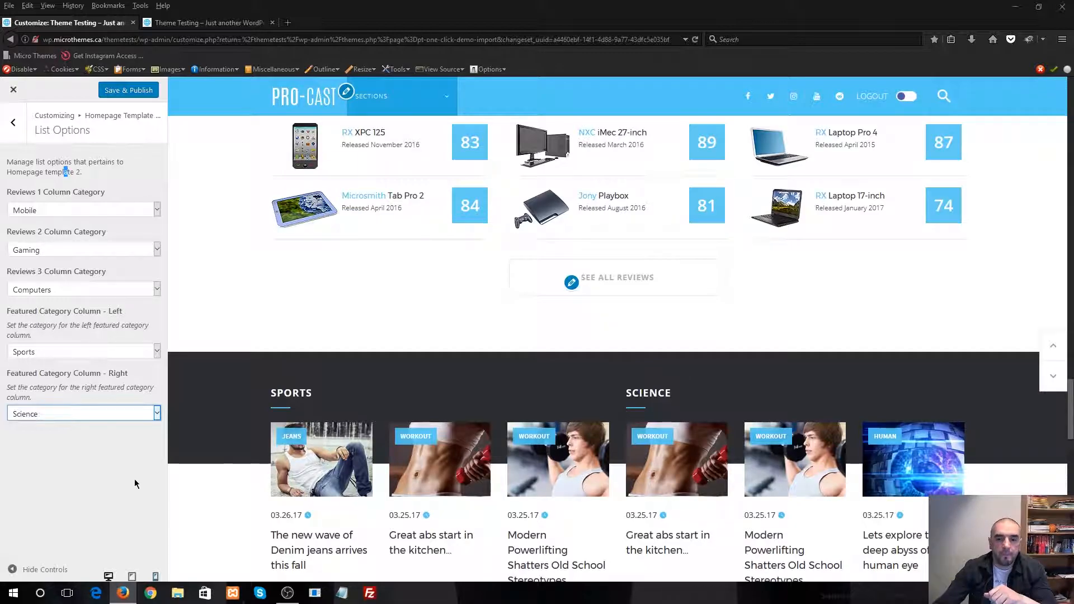
{"action": "scroll", "coordinate": [472, 367], "scroll_direction": "down", "scroll_amount": 5}
{"action": "scroll", "coordinate": [426, 360], "scroll_direction": "down", "scroll_amount": 3}
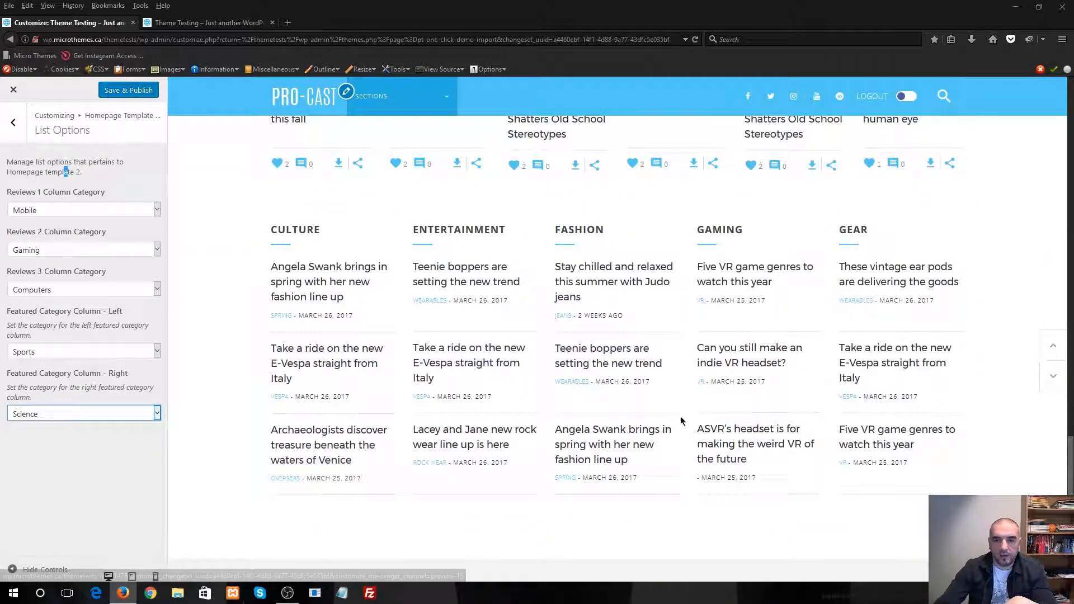
{"action": "scroll", "coordinate": [773, 422], "scroll_direction": "up", "scroll_amount": 2}
{"action": "scroll", "coordinate": [727, 431], "scroll_direction": "up", "scroll_amount": 4}
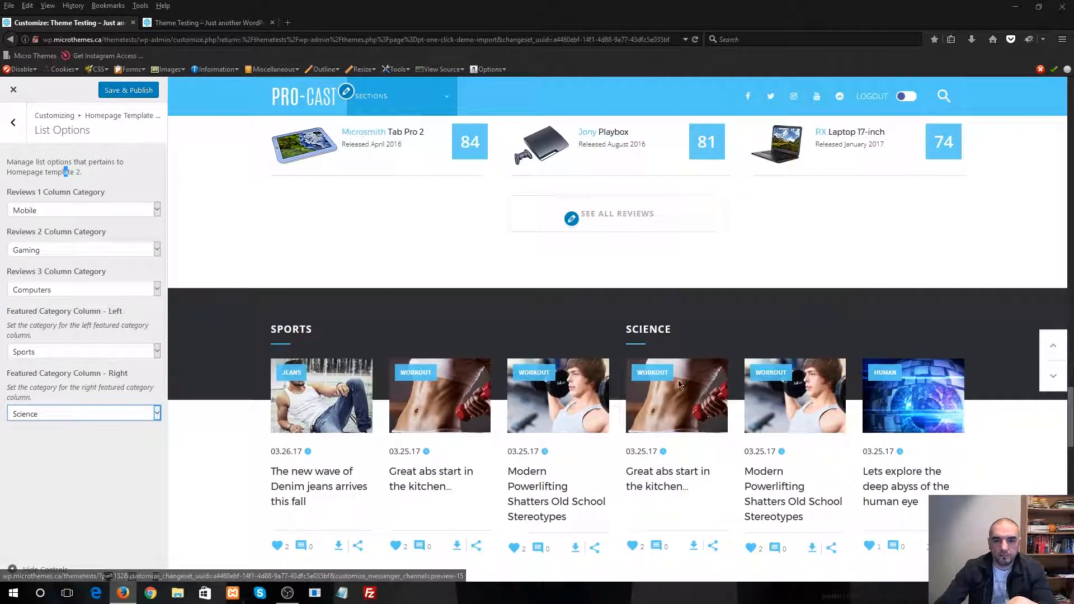
Look over the homepage preview, from the header and slider through the review columns to the Sports and Science sections
{"action": "scroll", "coordinate": [693, 437], "scroll_direction": "down", "scroll_amount": 3}
{"action": "scroll", "coordinate": [694, 439], "scroll_direction": "up", "scroll_amount": 4}
{"action": "scroll", "coordinate": [693, 438], "scroll_direction": "up", "scroll_amount": 3}
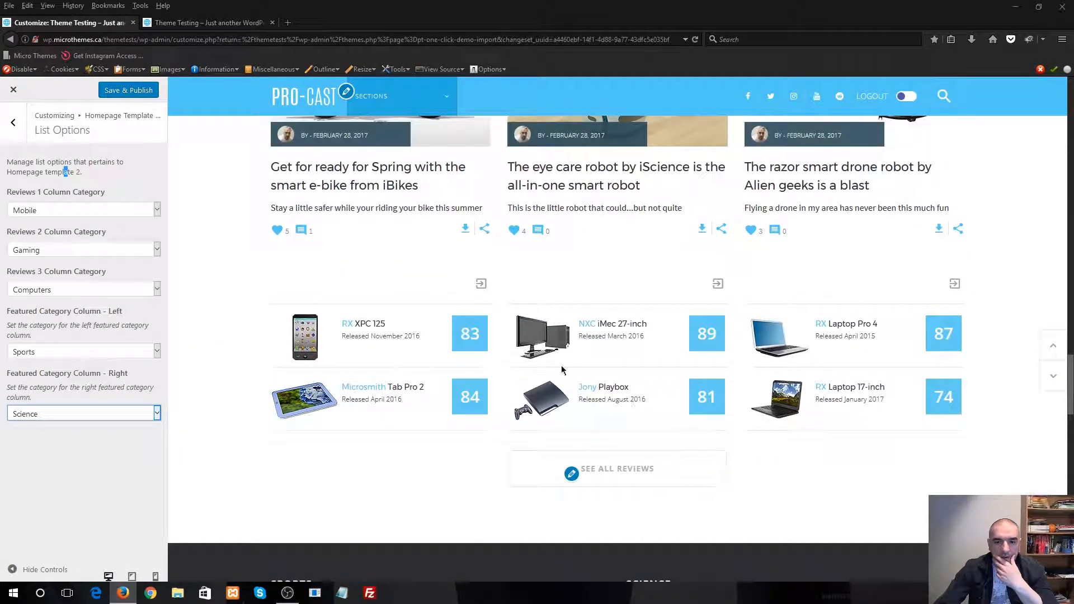
{"action": "left_click_drag", "start_coordinate": [291, 290], "coordinate": [245, 286]}
{"action": "left_click", "coordinate": [245, 286]}
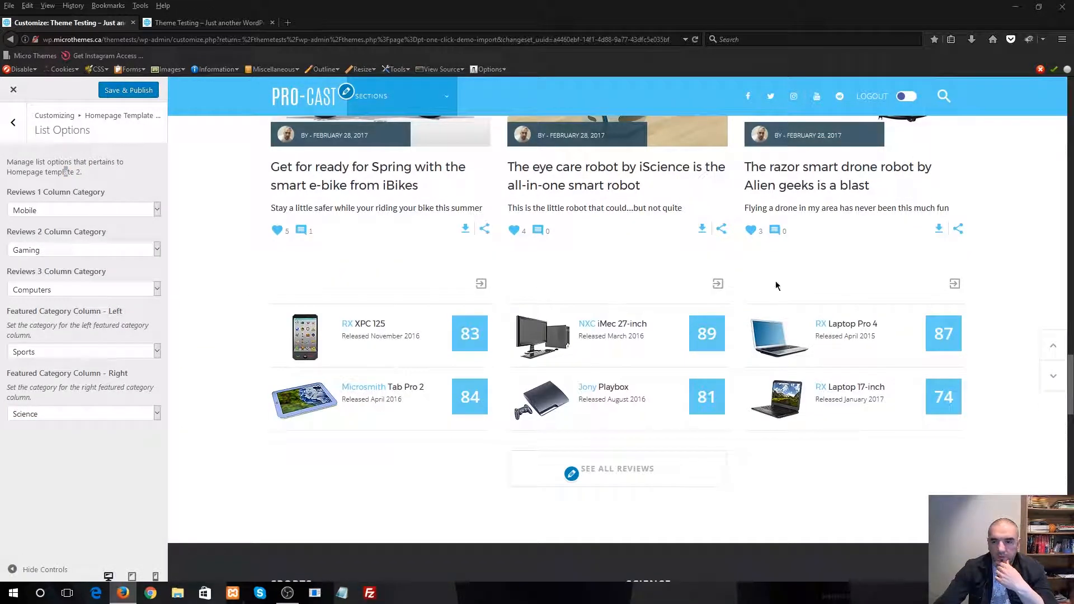
{"action": "left_click_drag", "start_coordinate": [330, 293], "coordinate": [350, 295]}
{"action": "left_click", "coordinate": [350, 295]}
{"action": "scroll", "coordinate": [681, 411], "scroll_direction": "up", "scroll_amount": 3}
{"action": "scroll", "coordinate": [678, 406], "scroll_direction": "down", "scroll_amount": 1}
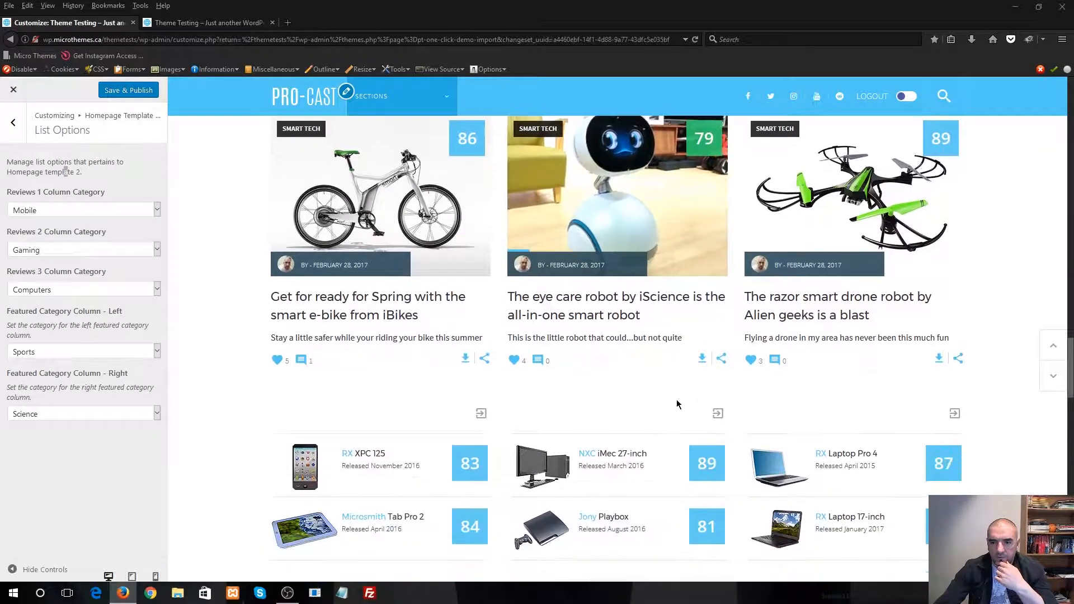
{"action": "scroll", "coordinate": [677, 404], "scroll_direction": "down", "scroll_amount": 1}
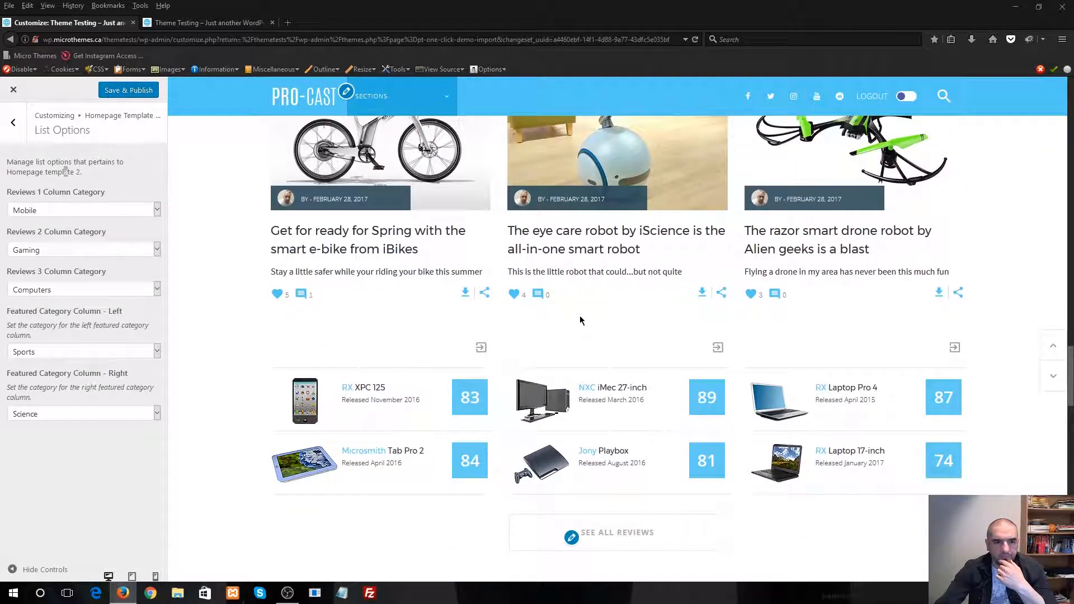
{"action": "scroll", "coordinate": [263, 267], "scroll_direction": "up", "scroll_amount": 6}
{"action": "scroll", "coordinate": [267, 262], "scroll_direction": "up", "scroll_amount": 15}
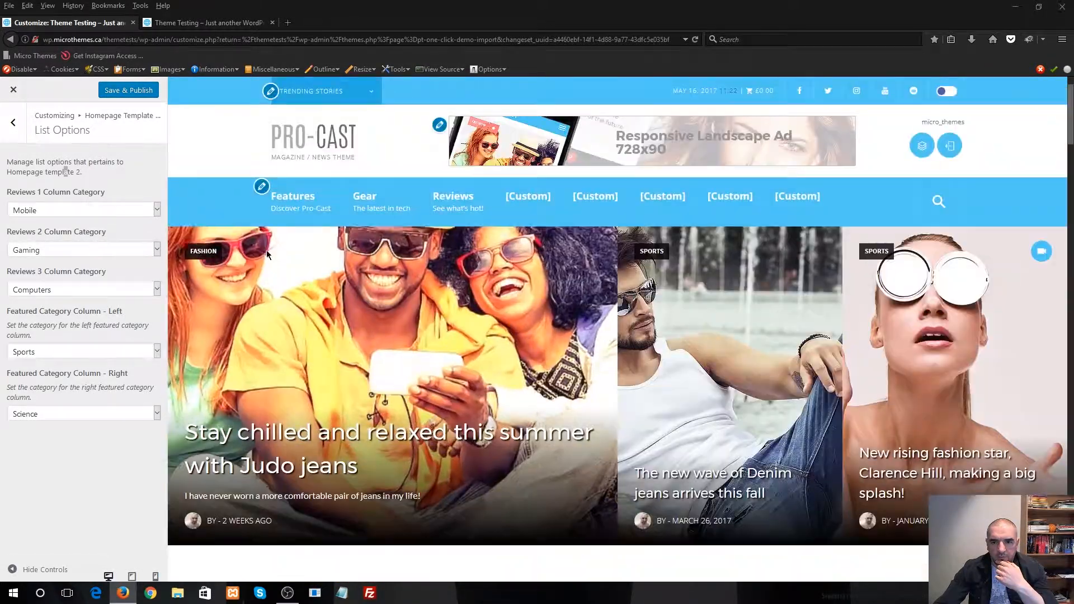
{"action": "scroll", "coordinate": [370, 280], "scroll_direction": "down", "scroll_amount": 10}
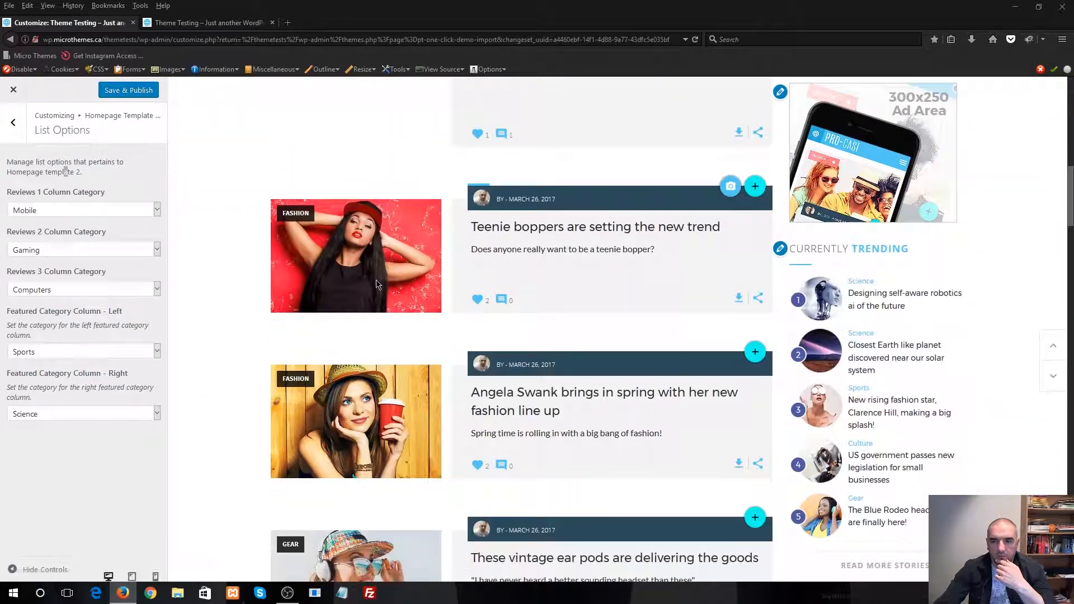
{"action": "scroll", "coordinate": [370, 282], "scroll_direction": "down", "scroll_amount": 20}
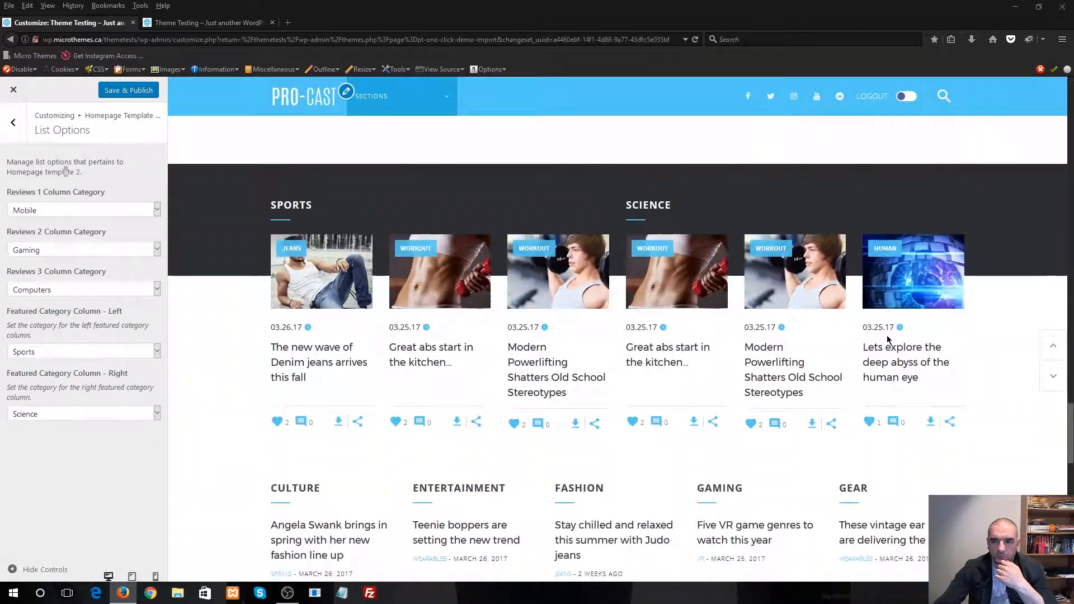
Save and publish the customized homepage settings and close the customizer
{"action": "left_click", "coordinate": [1054, 345]}
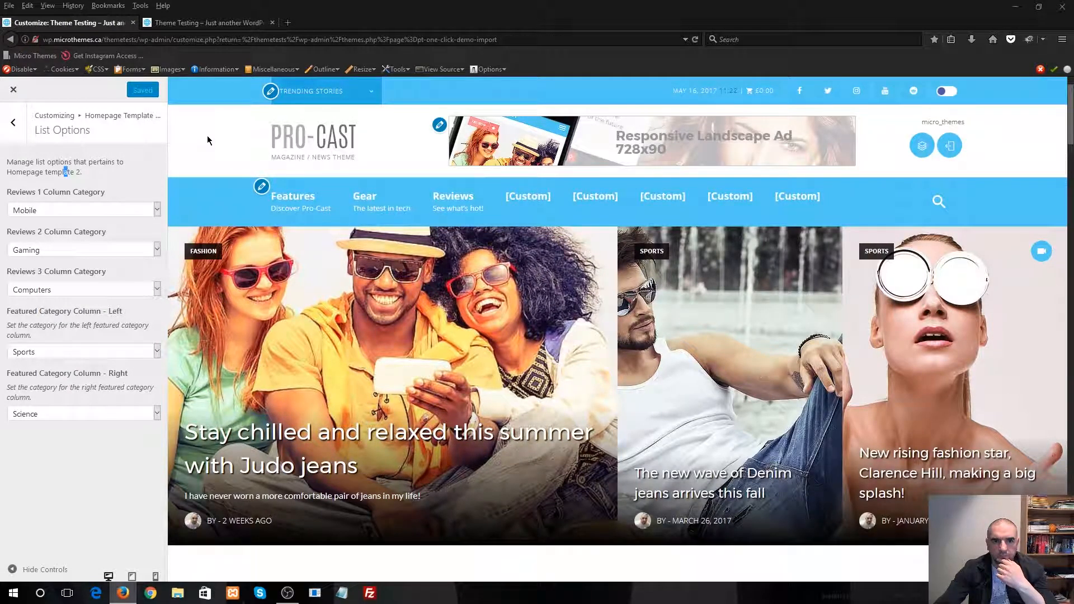
{"action": "left_click", "coordinate": [20, 96]}
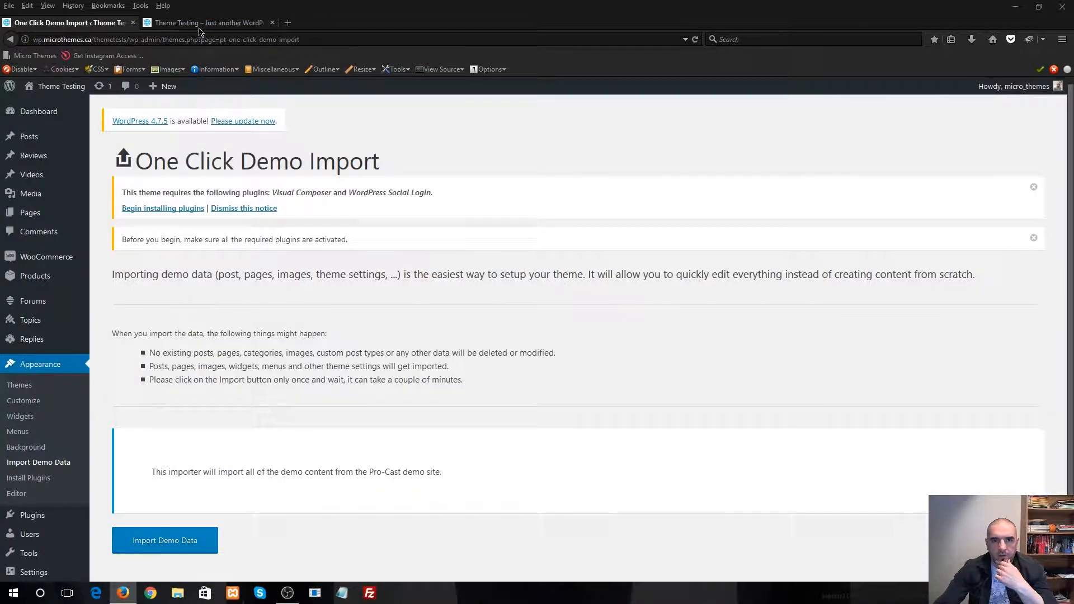
Reload the live Theme Testing site and examine the homepage from the header down to the footer
{"action": "left_click", "coordinate": [202, 28]}
{"action": "left_click", "coordinate": [695, 39]}
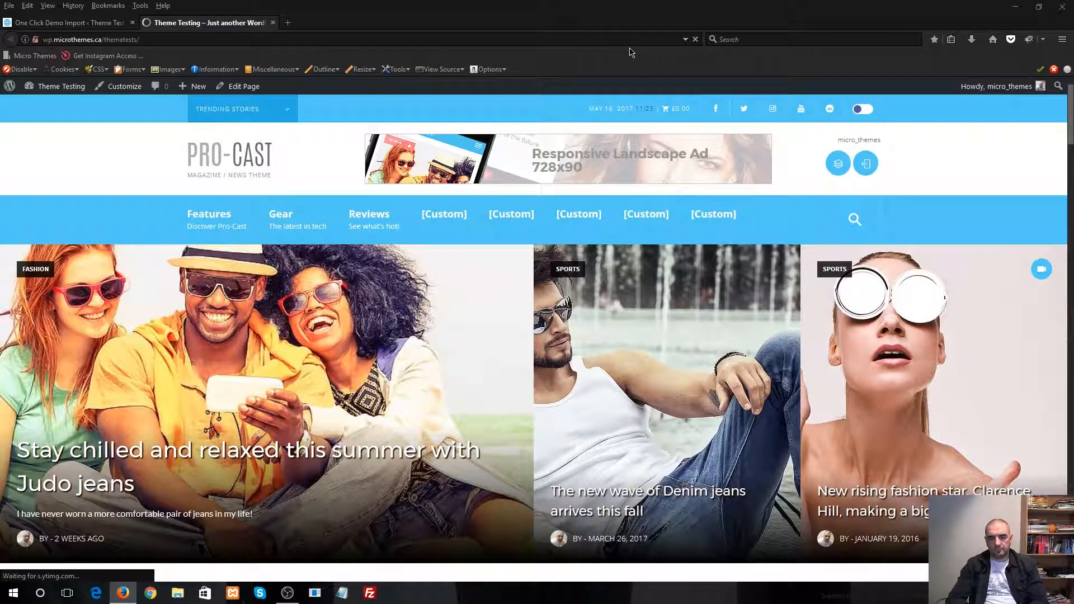
{"action": "scroll", "coordinate": [455, 243], "scroll_direction": "down", "scroll_amount": 15}
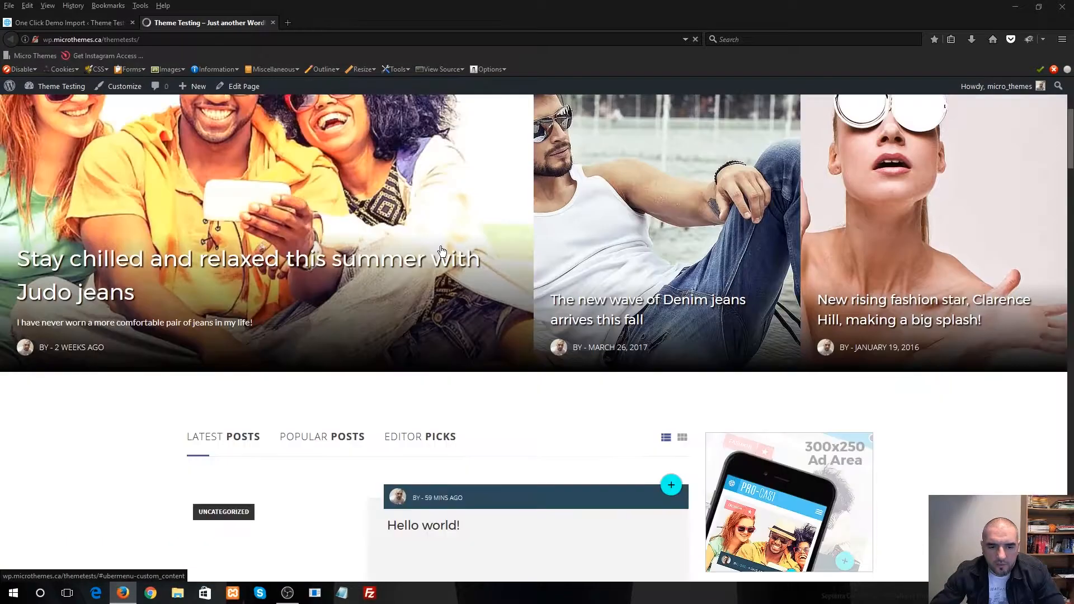
{"action": "scroll", "coordinate": [436, 256], "scroll_direction": "down", "scroll_amount": 20}
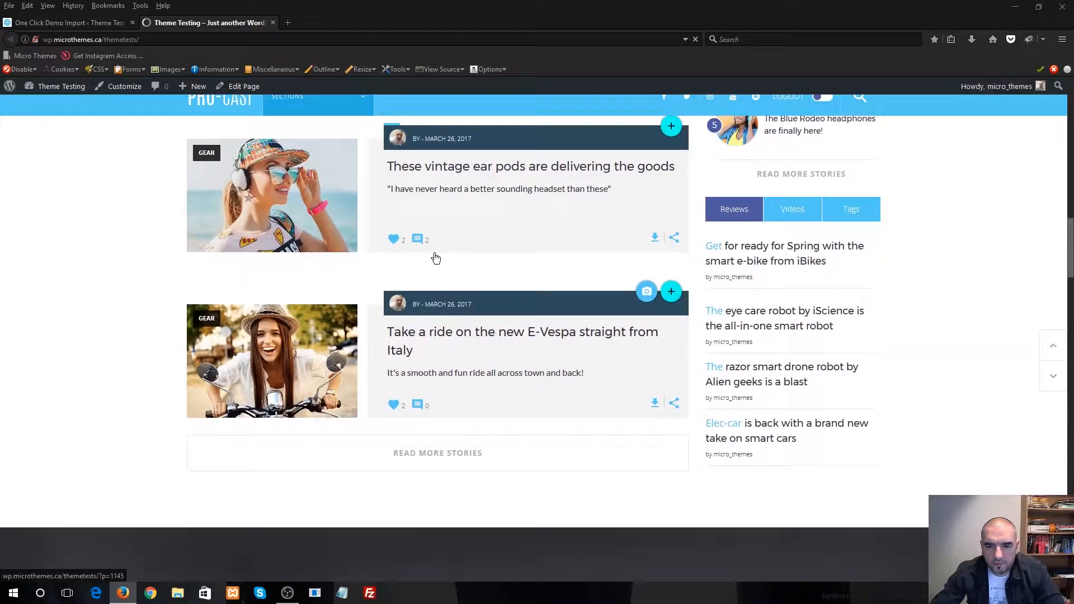
{"action": "scroll", "coordinate": [468, 272], "scroll_direction": "down", "scroll_amount": 15}
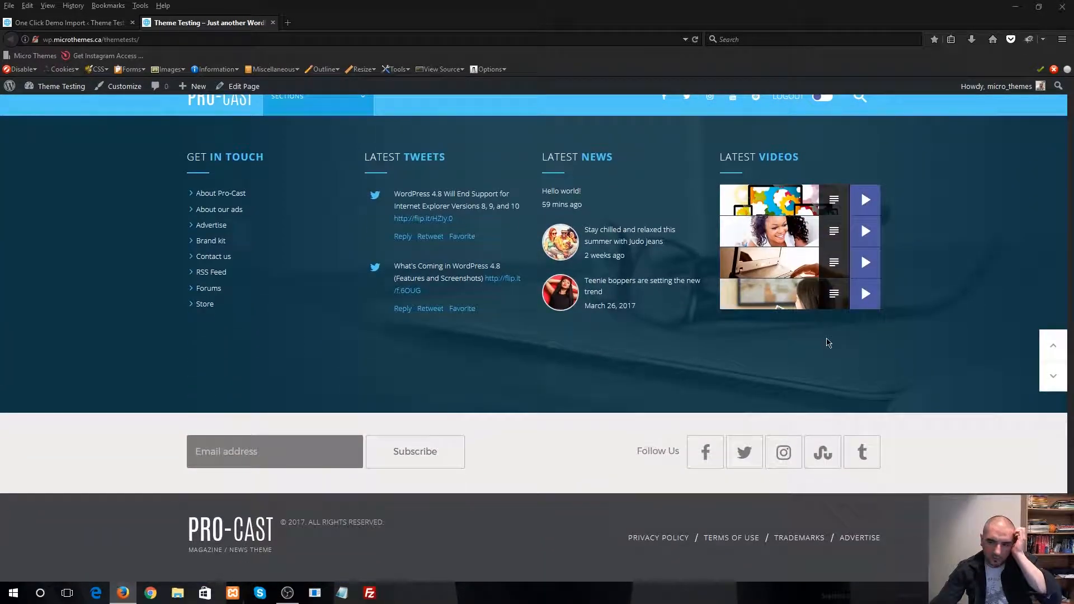
{"action": "left_click", "coordinate": [1053, 345]}
{"action": "scroll", "coordinate": [754, 380], "scroll_direction": "up", "scroll_amount": 20}
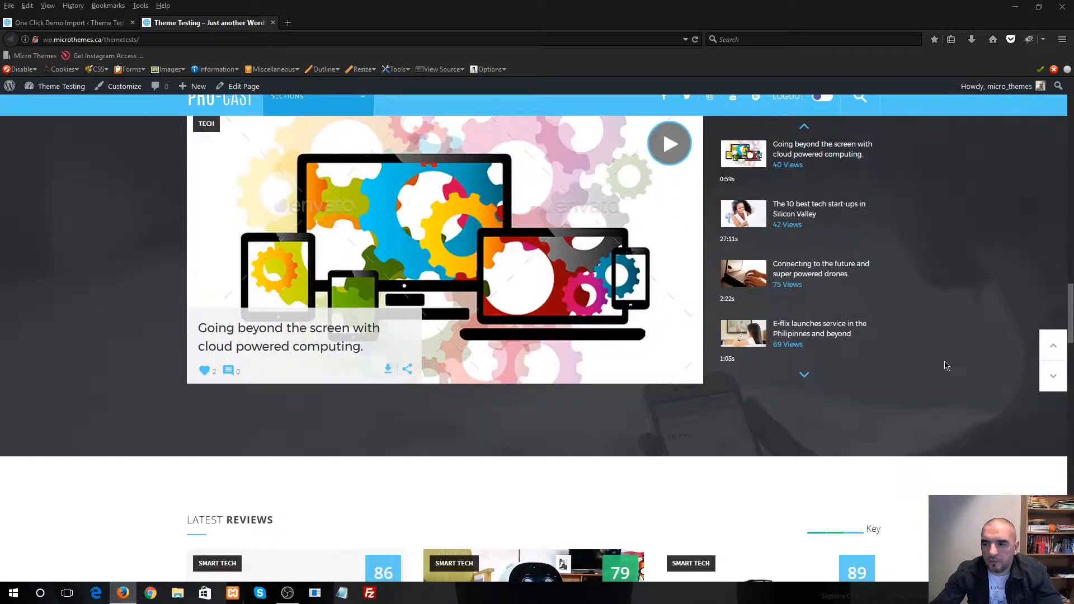
{"action": "left_click", "coordinate": [1044, 348]}
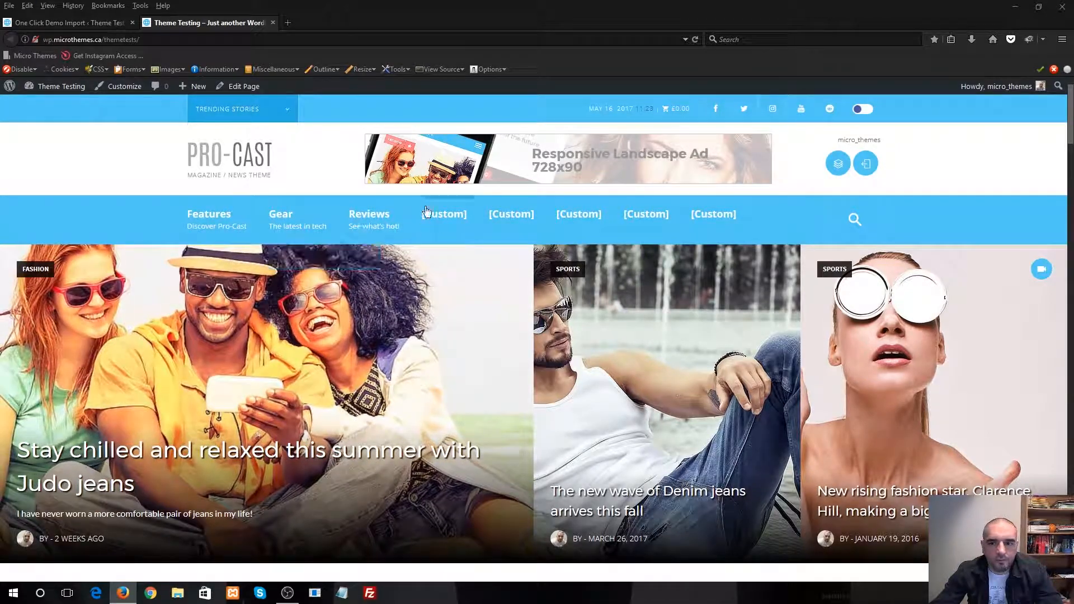
Return to the WordPress admin, open the menu management page and load the Main (Main Navigation) menu for editing
{"action": "left_click", "coordinate": [84, 22]}
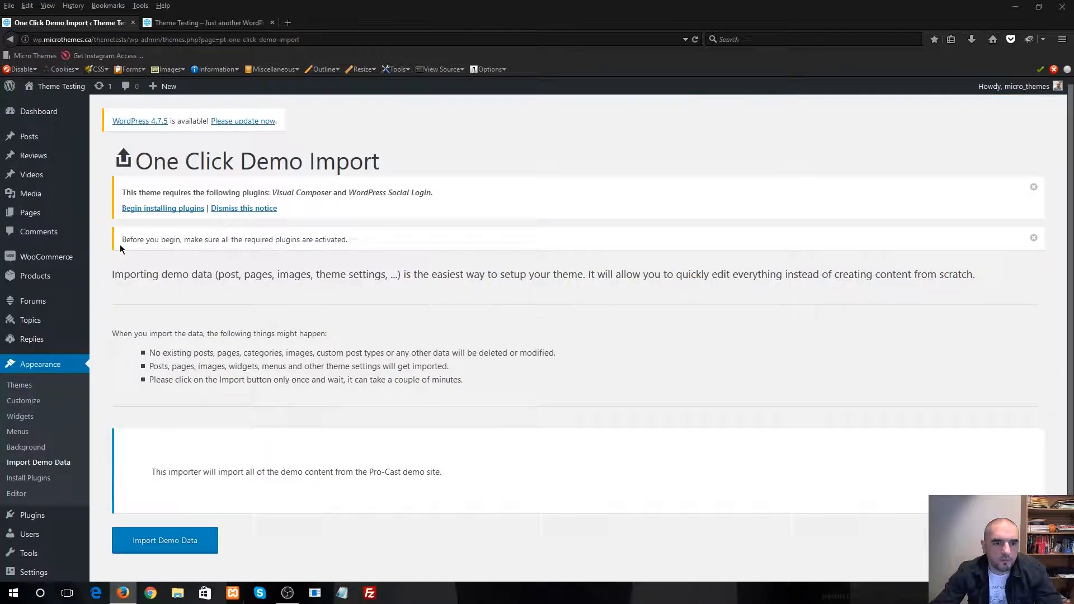
{"action": "scroll", "coordinate": [162, 365], "scroll_direction": "down", "scroll_amount": 2}
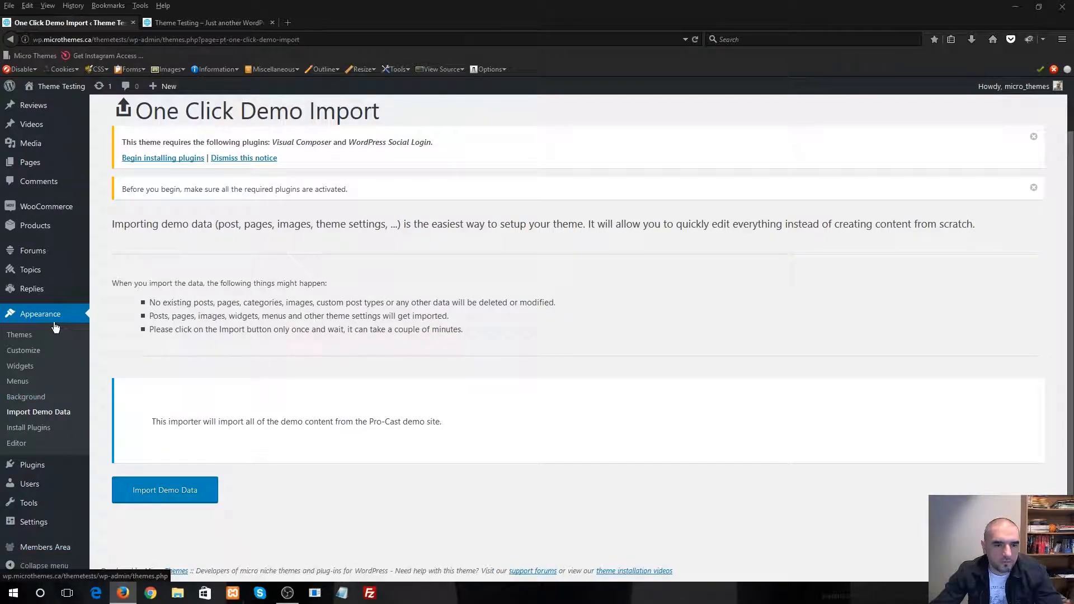
{"action": "left_click", "coordinate": [61, 384]}
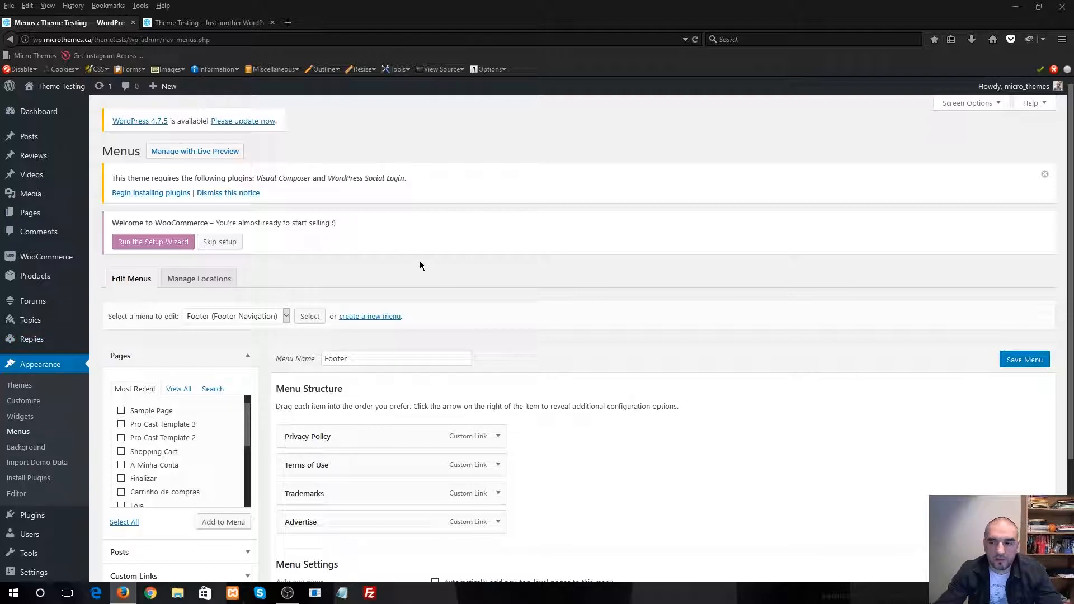
{"action": "scroll", "coordinate": [311, 319], "scroll_direction": "down", "scroll_amount": 2}
{"action": "scroll", "coordinate": [264, 364], "scroll_direction": "up", "scroll_amount": 2}
{"action": "left_click", "coordinate": [239, 317]}
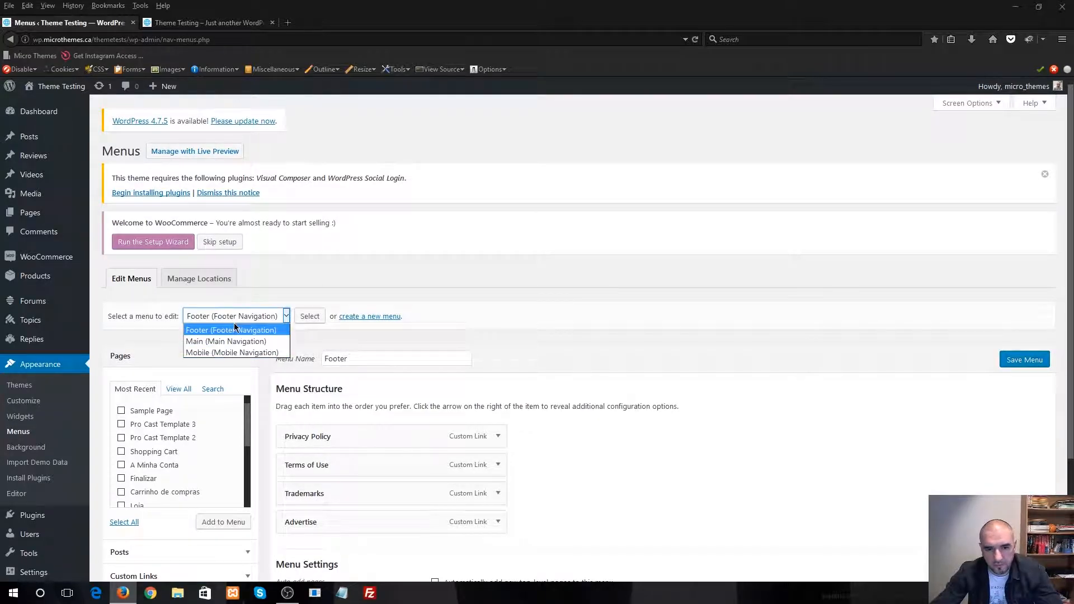
{"action": "left_click", "coordinate": [221, 342]}
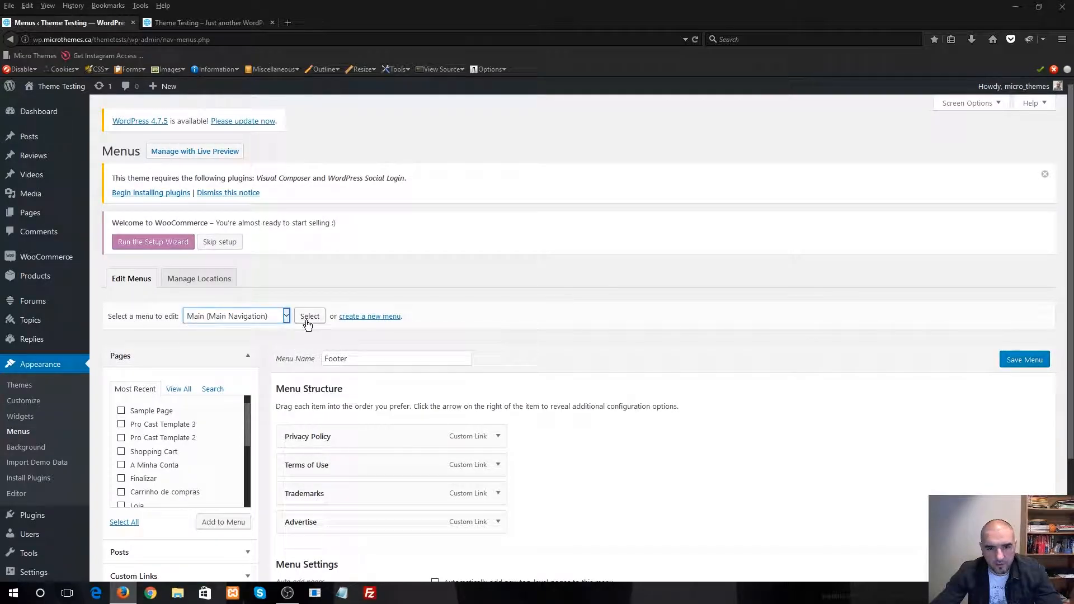
{"action": "left_click", "coordinate": [309, 317]}
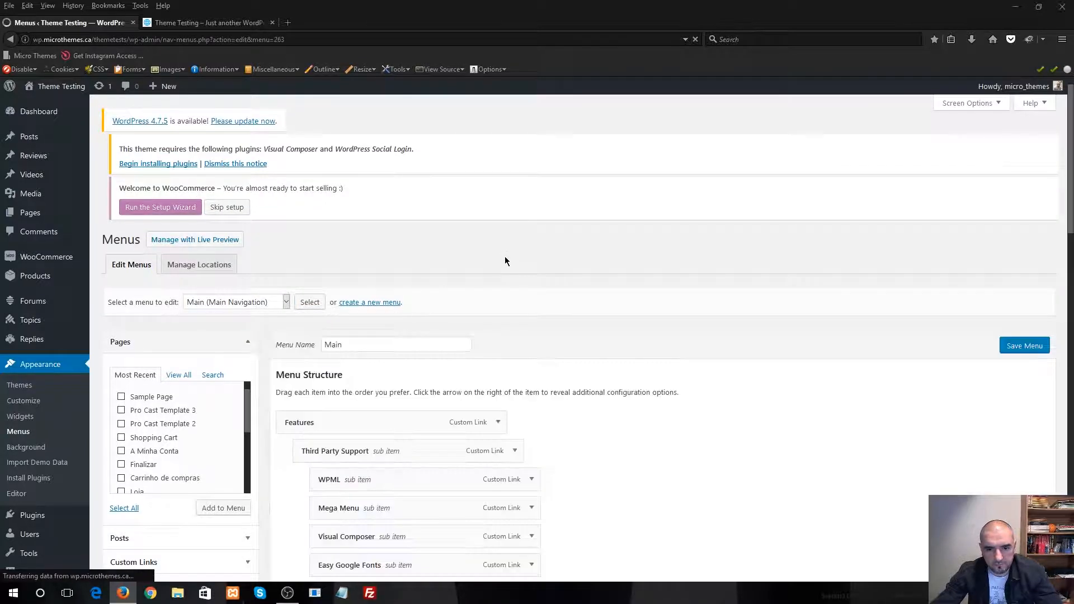
Remove the five top-level [Custom] links below Reviews at the end of the Main menu
{"action": "scroll", "coordinate": [497, 254], "scroll_direction": "down", "scroll_amount": 3}
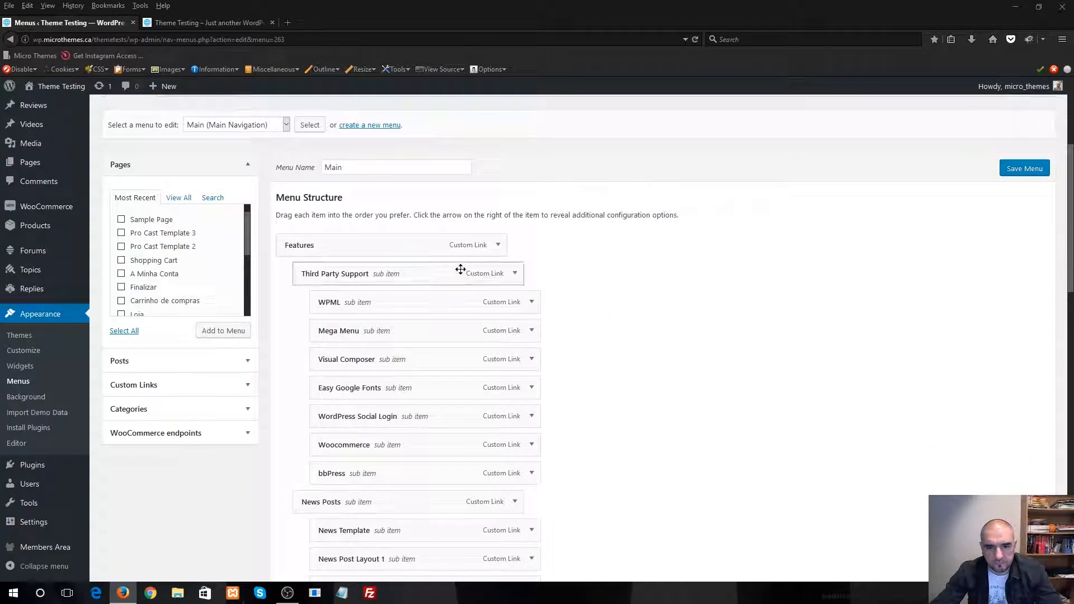
{"action": "scroll", "coordinate": [445, 288], "scroll_direction": "down", "scroll_amount": 3}
{"action": "scroll", "coordinate": [476, 337], "scroll_direction": "down", "scroll_amount": 10}
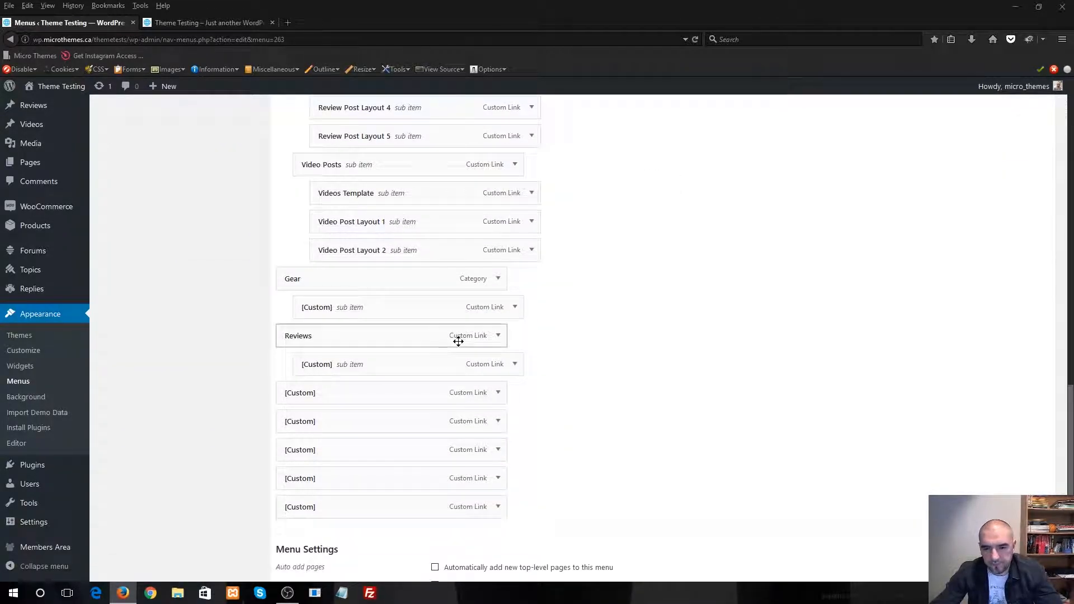
{"action": "scroll", "coordinate": [633, 441], "scroll_direction": "down", "scroll_amount": 3}
{"action": "left_click", "coordinate": [502, 389]}
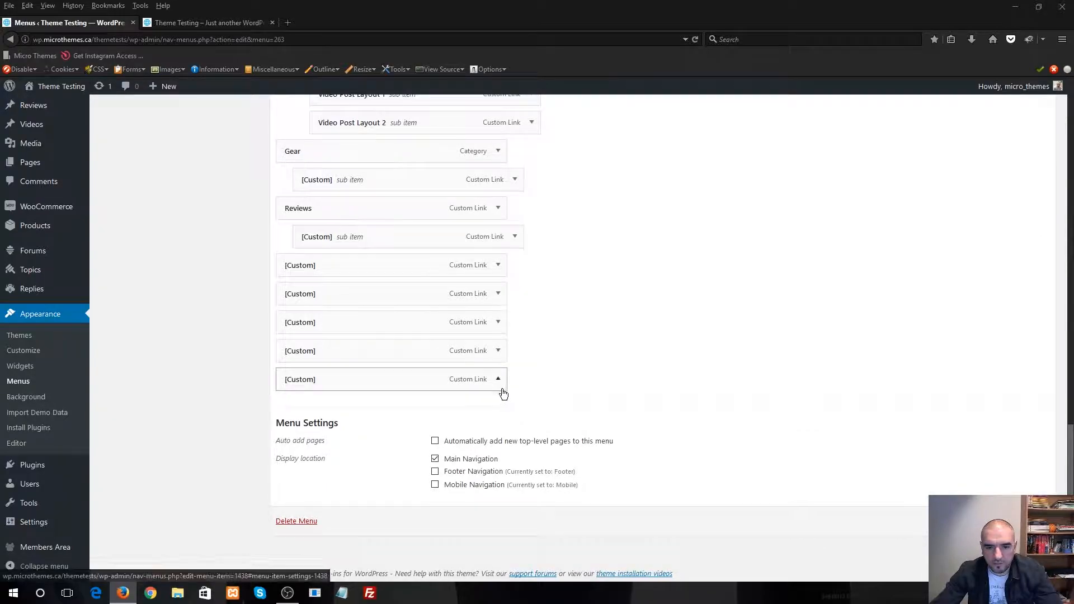
{"action": "scroll", "coordinate": [471, 424], "scroll_direction": "down", "scroll_amount": 2}
{"action": "left_click", "coordinate": [292, 426]}
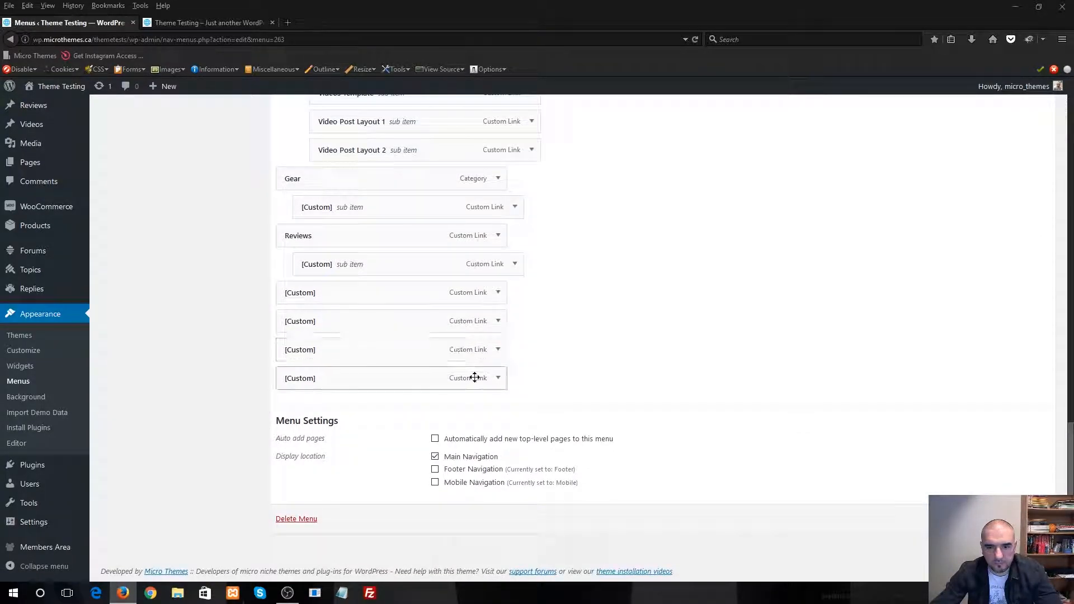
{"action": "left_click", "coordinate": [497, 377]}
{"action": "scroll", "coordinate": [296, 431], "scroll_direction": "down", "scroll_amount": 2}
{"action": "left_click", "coordinate": [294, 427]}
{"action": "left_click", "coordinate": [498, 378]}
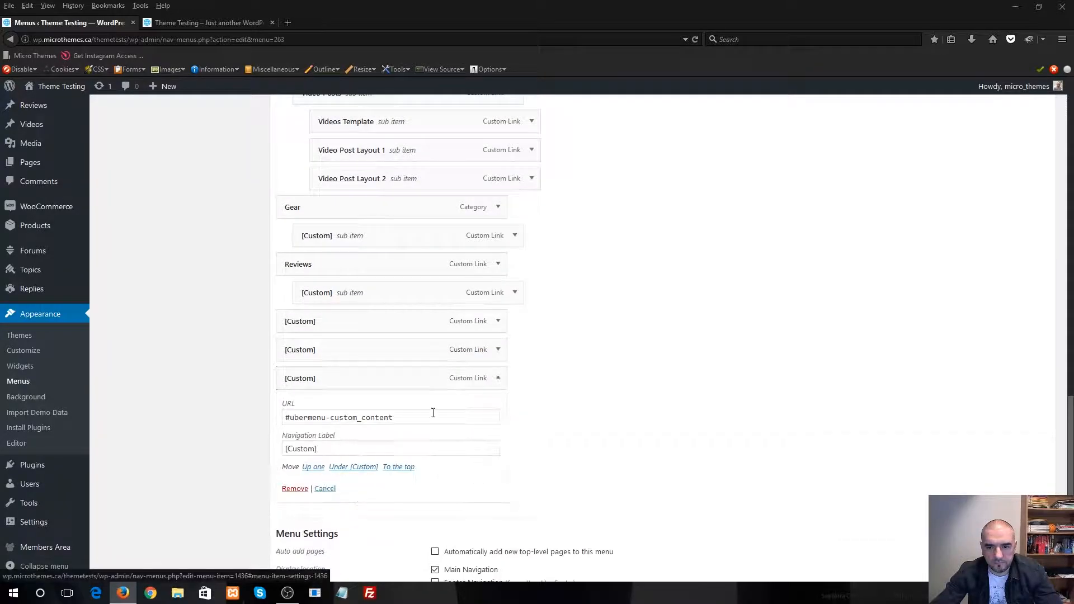
{"action": "left_click", "coordinate": [301, 492]}
{"action": "left_click", "coordinate": [498, 377]}
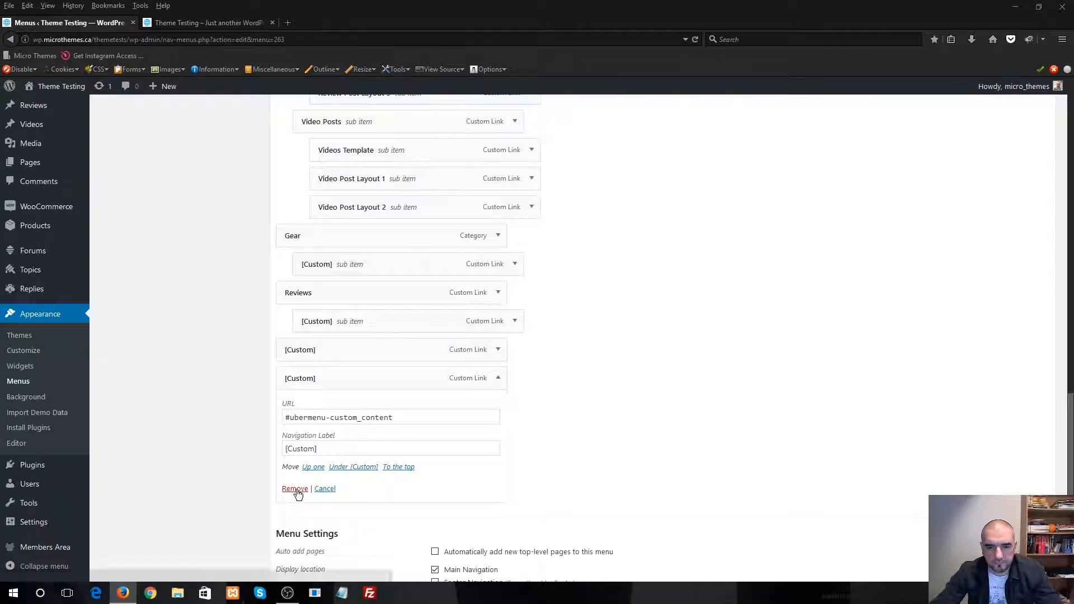
{"action": "left_click", "coordinate": [294, 488]}
{"action": "left_click", "coordinate": [498, 377]}
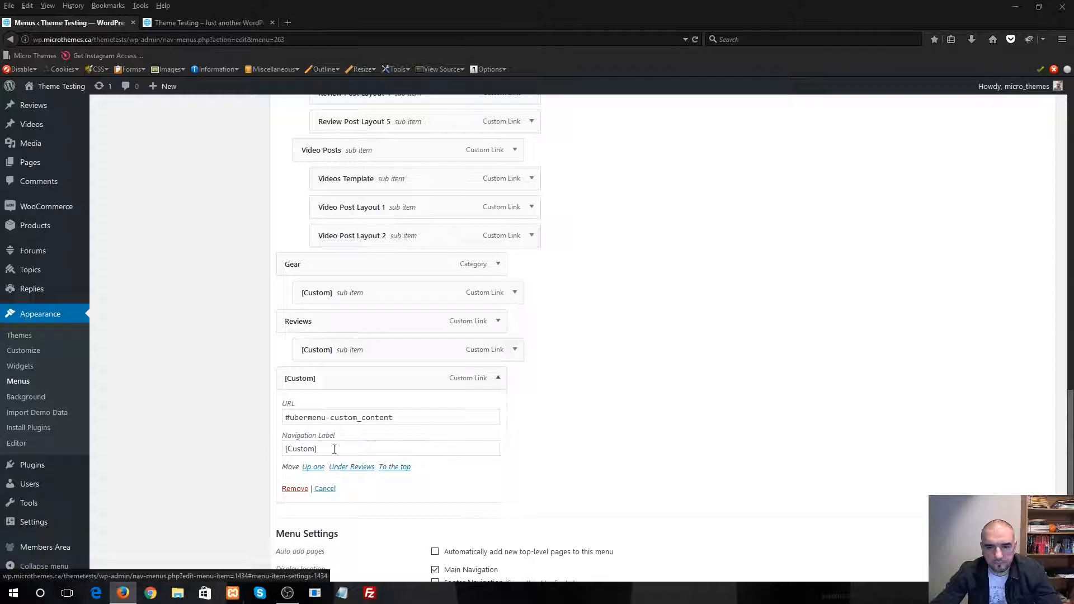
{"action": "left_click", "coordinate": [295, 489]}
Remove the [Custom] sub items under Reviews and Gear from the Main menu
{"action": "left_click", "coordinate": [515, 378]}
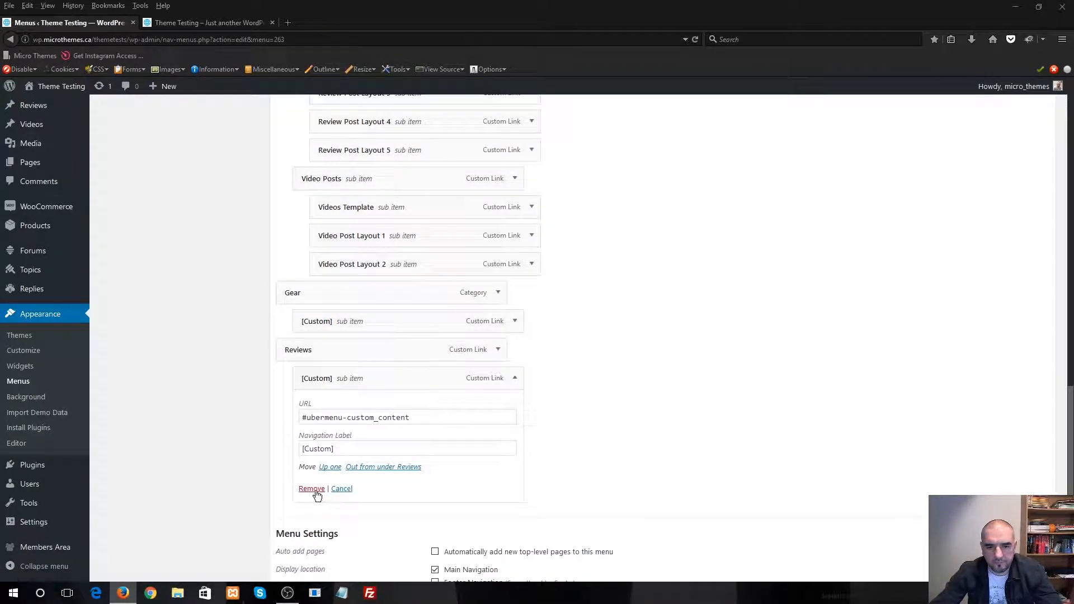
{"action": "left_click", "coordinate": [312, 489]}
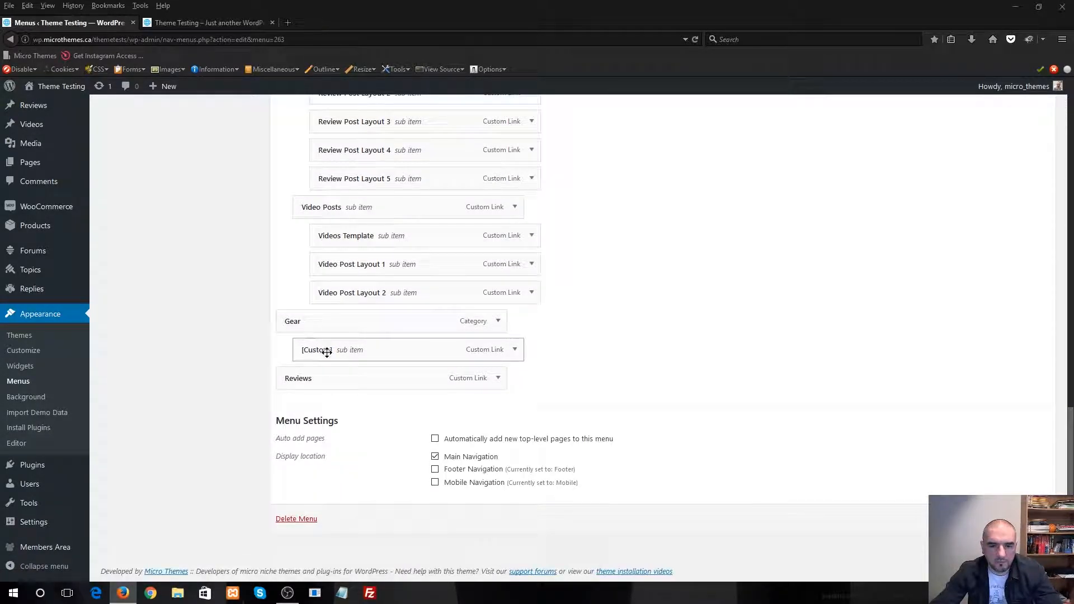
{"action": "left_click", "coordinate": [515, 349]}
{"action": "left_click", "coordinate": [312, 460]}
Review the Main menu structure and compare it with the navigation bar on the live site
{"action": "scroll", "coordinate": [619, 420], "scroll_direction": "up", "scroll_amount": 5}
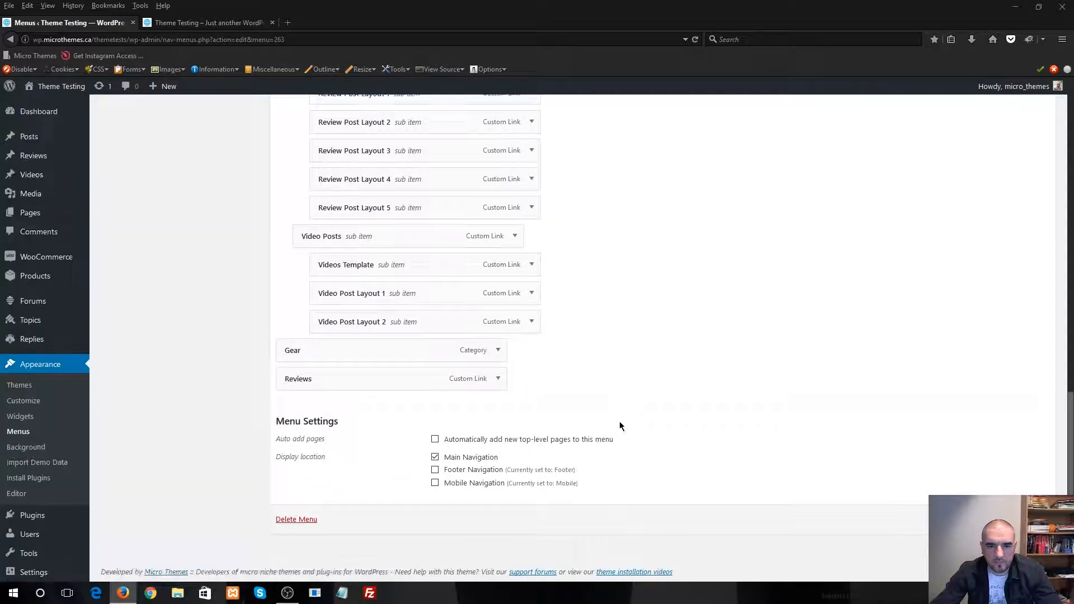
{"action": "scroll", "coordinate": [619, 423], "scroll_direction": "up", "scroll_amount": 10}
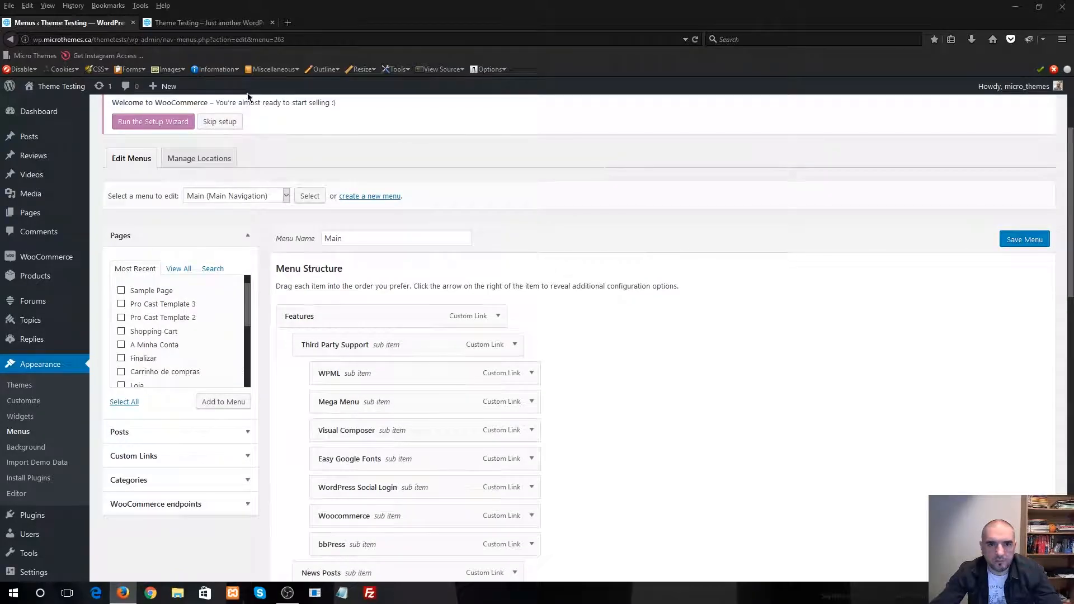
{"action": "scroll", "coordinate": [695, 432], "scroll_direction": "down", "scroll_amount": 15}
{"action": "scroll", "coordinate": [694, 420], "scroll_direction": "up", "scroll_amount": 5}
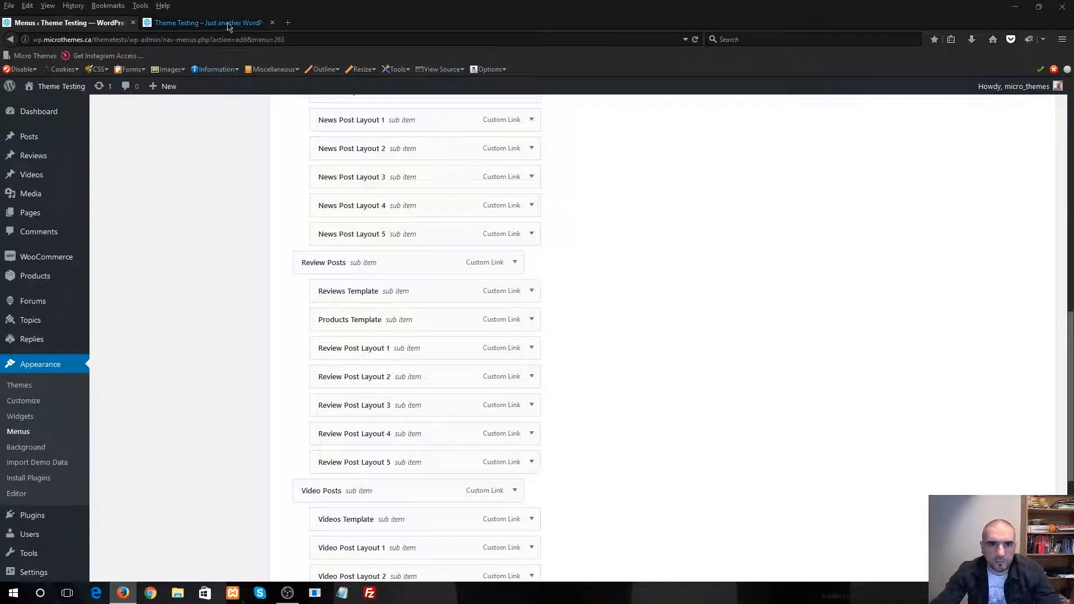
{"action": "left_click", "coordinate": [224, 23]}
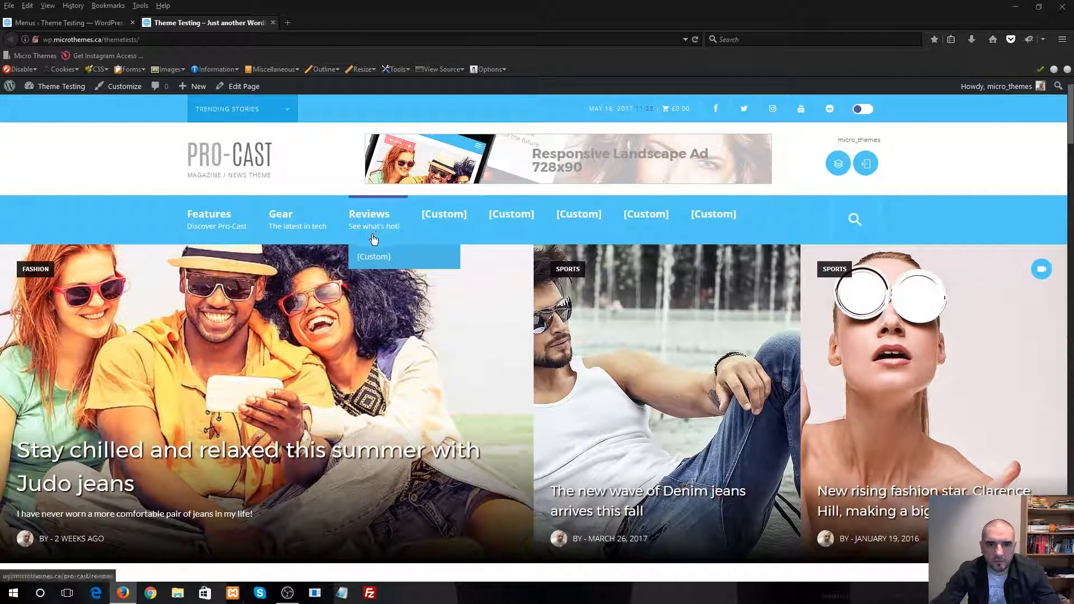
{"action": "left_click", "coordinate": [106, 24]}
{"action": "scroll", "coordinate": [620, 357], "scroll_direction": "up", "scroll_amount": 5}
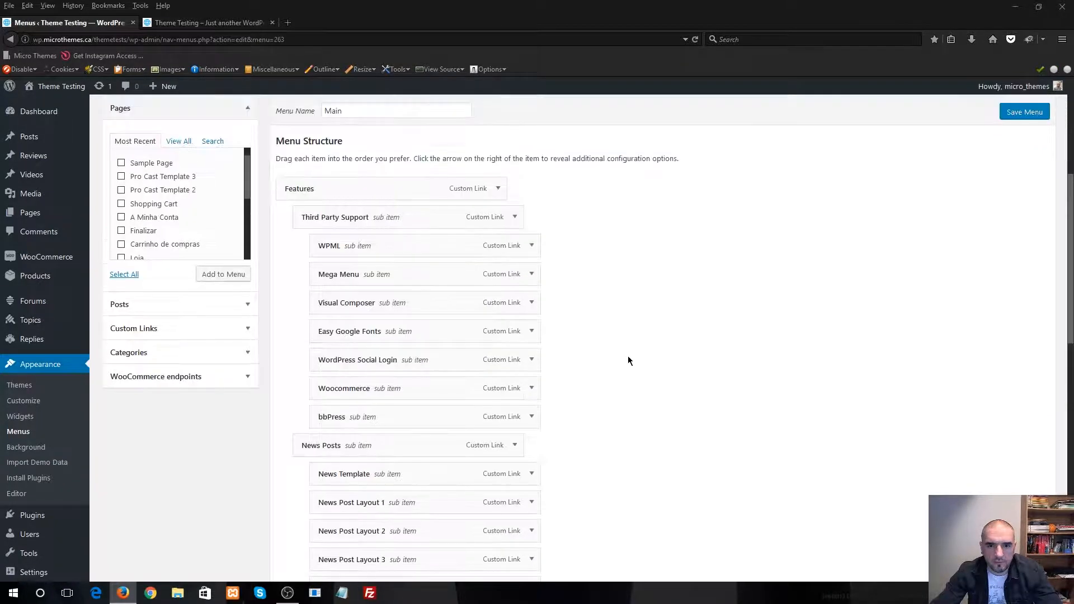
Compare the Features sub items in the Main menu structure with the Features dropdown on the live site
{"action": "scroll", "coordinate": [460, 329], "scroll_direction": "down", "scroll_amount": 1}
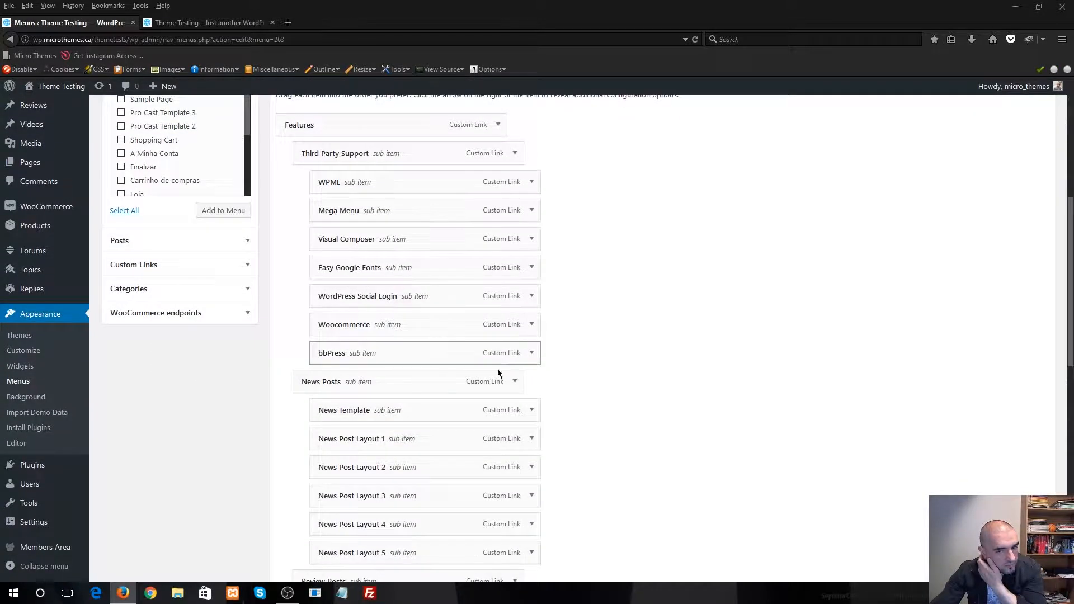
{"action": "scroll", "coordinate": [499, 372], "scroll_direction": "down", "scroll_amount": 4}
{"action": "left_click", "coordinate": [185, 27]}
{"action": "mouse_move", "coordinate": [213, 219]}
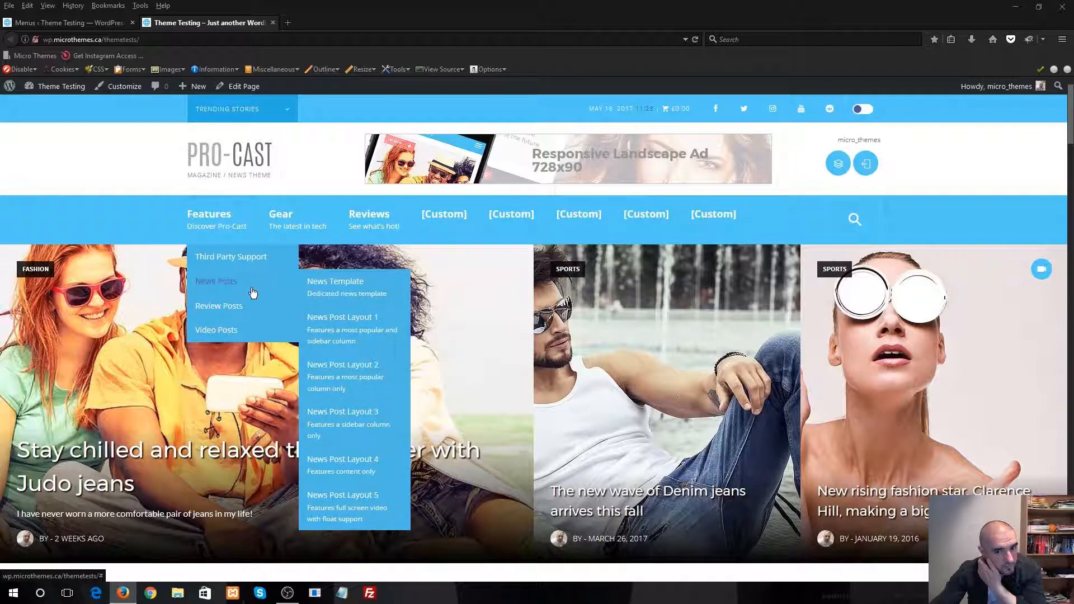
{"action": "mouse_move", "coordinate": [261, 333]}
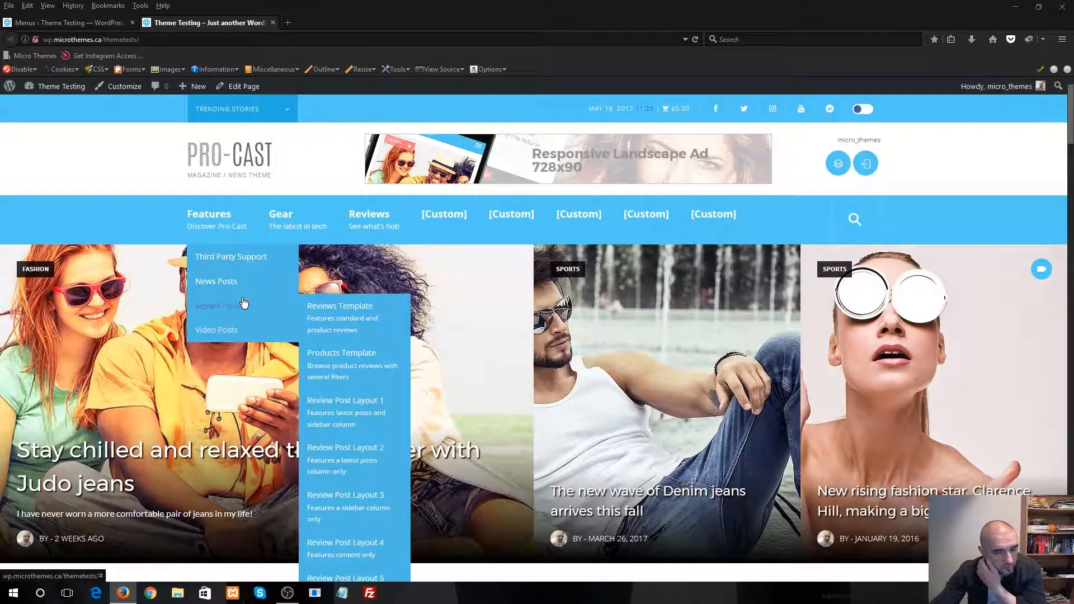
{"action": "mouse_move", "coordinate": [271, 255]}
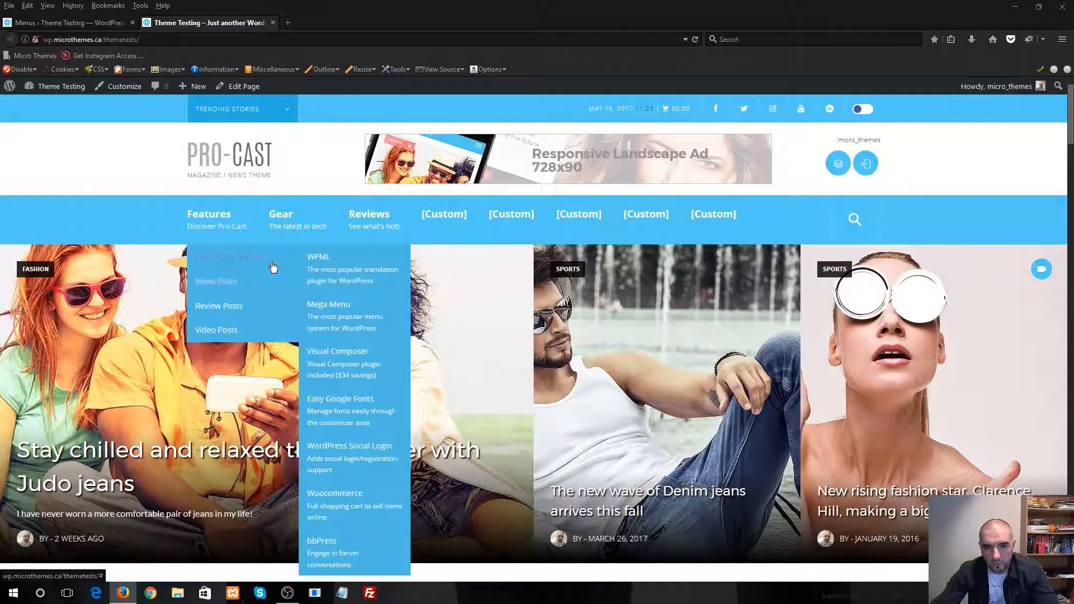
{"action": "mouse_move", "coordinate": [280, 311]}
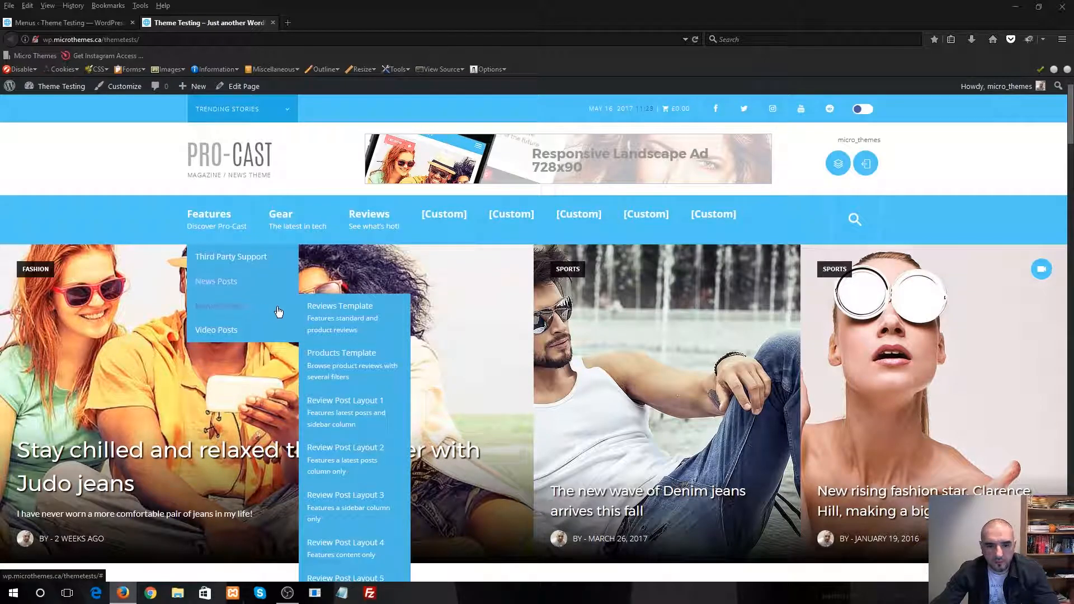
{"action": "mouse_move", "coordinate": [284, 237]}
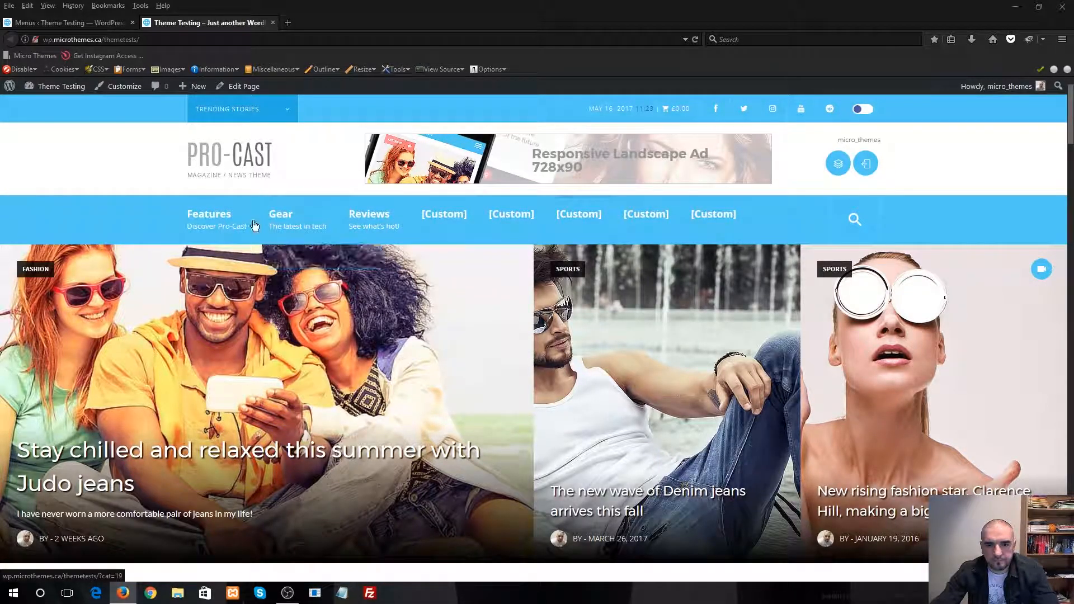
Open the Categories list for the Main menu and check the available categories against the live site's navigation bar
{"action": "left_click", "coordinate": [96, 26]}
{"action": "scroll", "coordinate": [274, 336], "scroll_direction": "down", "scroll_amount": 6}
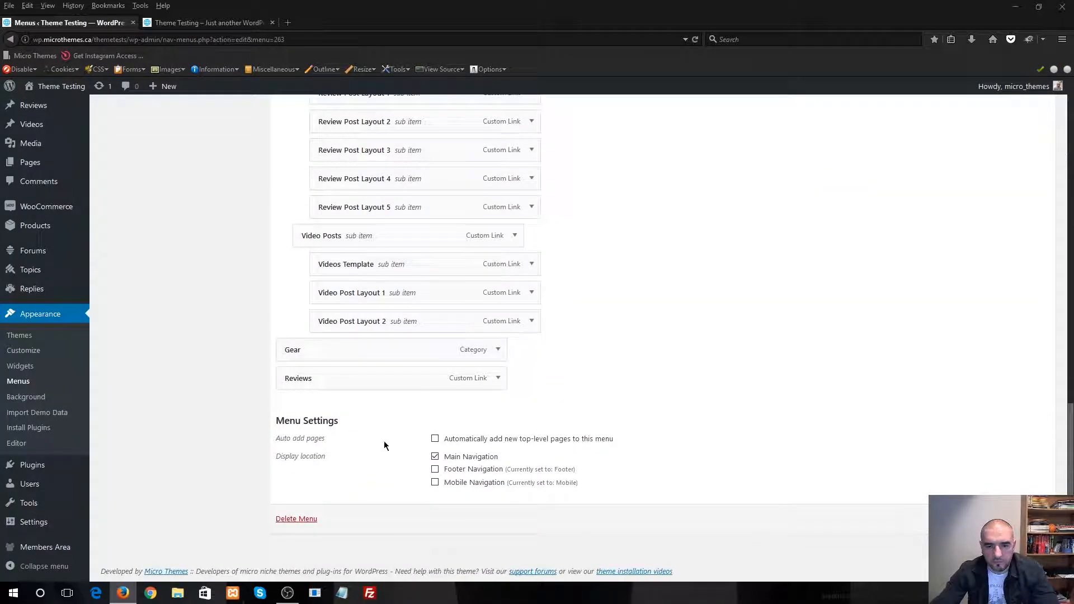
{"action": "scroll", "coordinate": [627, 331], "scroll_direction": "up", "scroll_amount": 15}
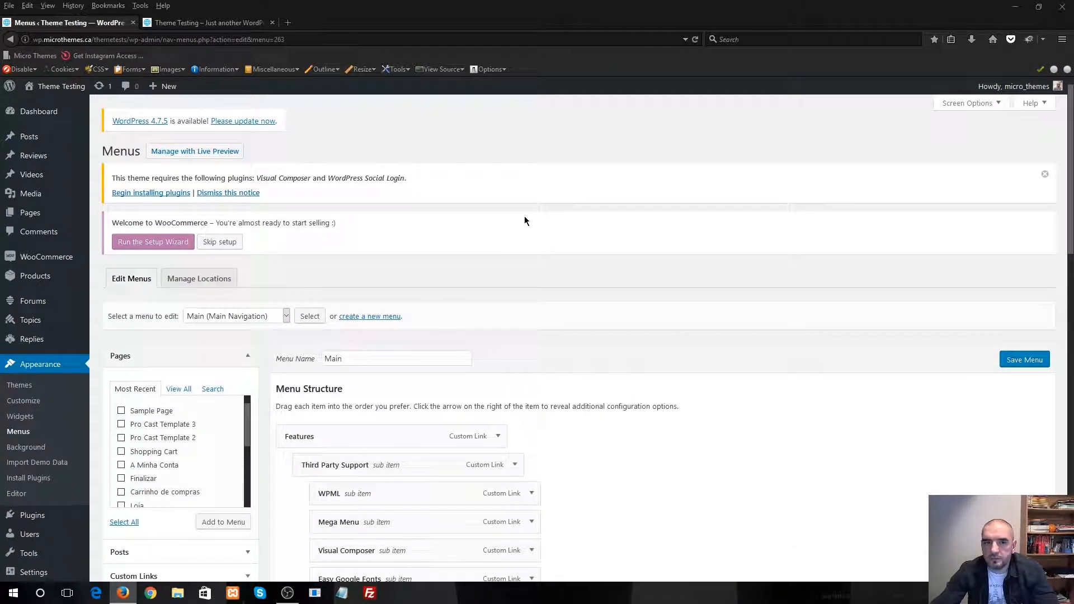
{"action": "scroll", "coordinate": [505, 397], "scroll_direction": "down", "scroll_amount": 4}
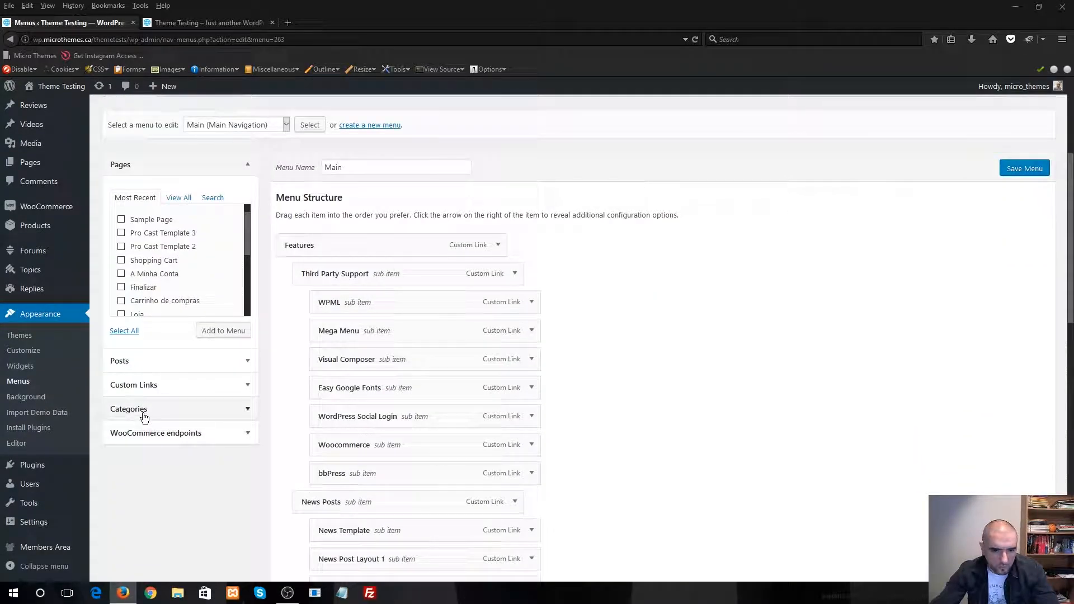
{"action": "left_click", "coordinate": [211, 410]}
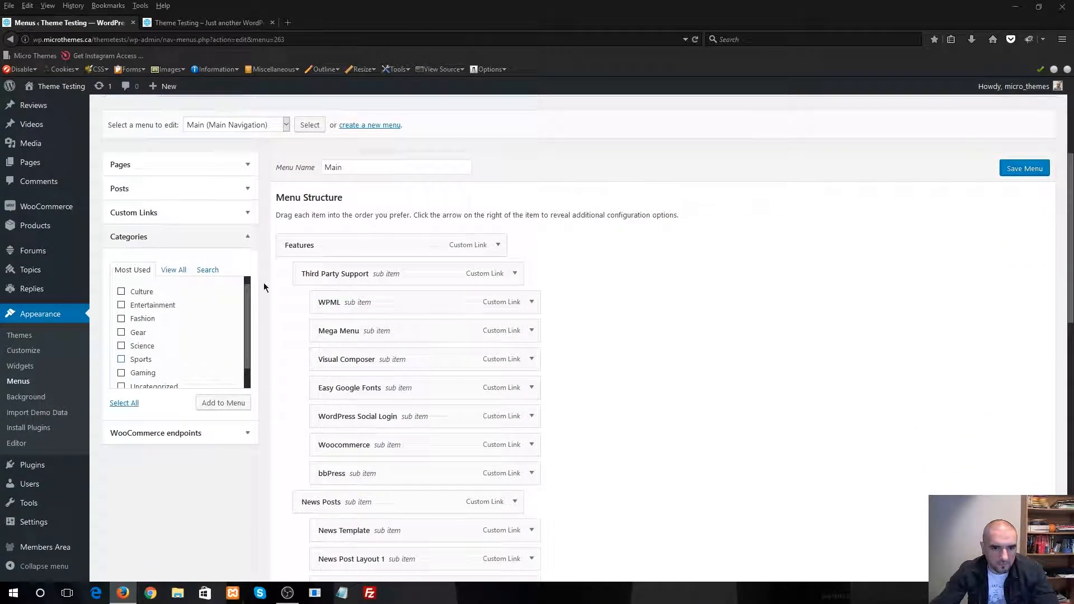
{"action": "left_click", "coordinate": [240, 22]}
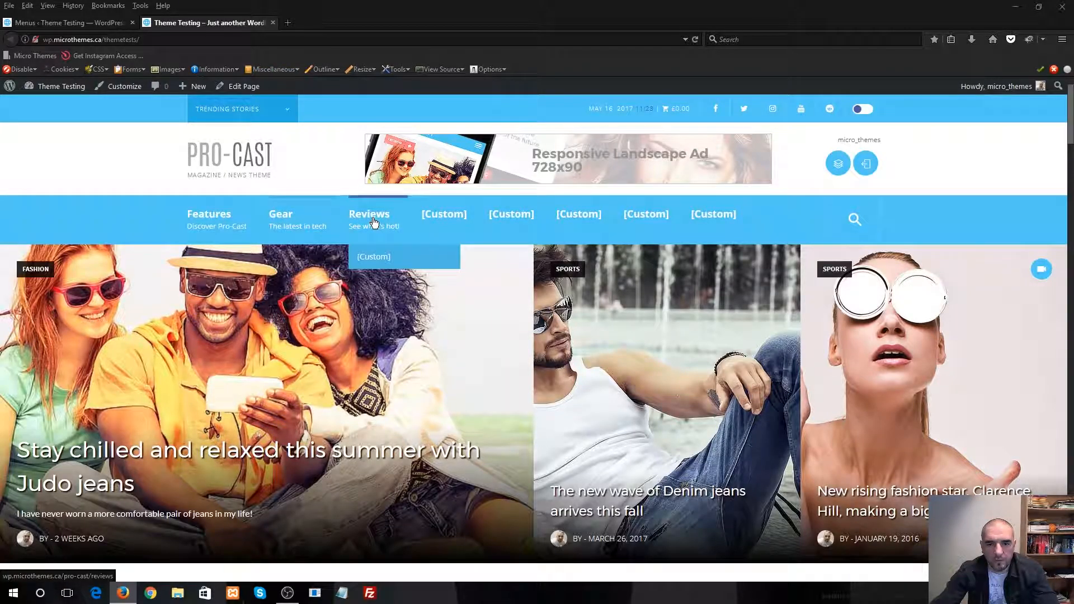
{"action": "key", "text": "ctrl+Tab"}
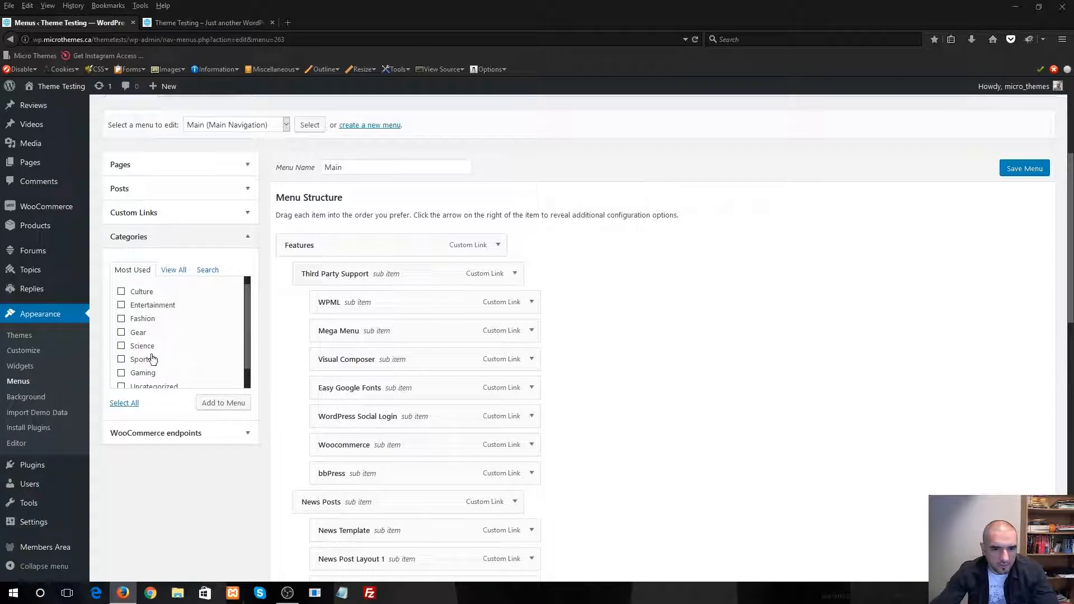
Add the Culture, Entertainment, Fashion, Gear, Science, Sports and Gaming categories to the Main menu
{"action": "scroll", "coordinate": [197, 350], "scroll_direction": "down", "scroll_amount": 1}
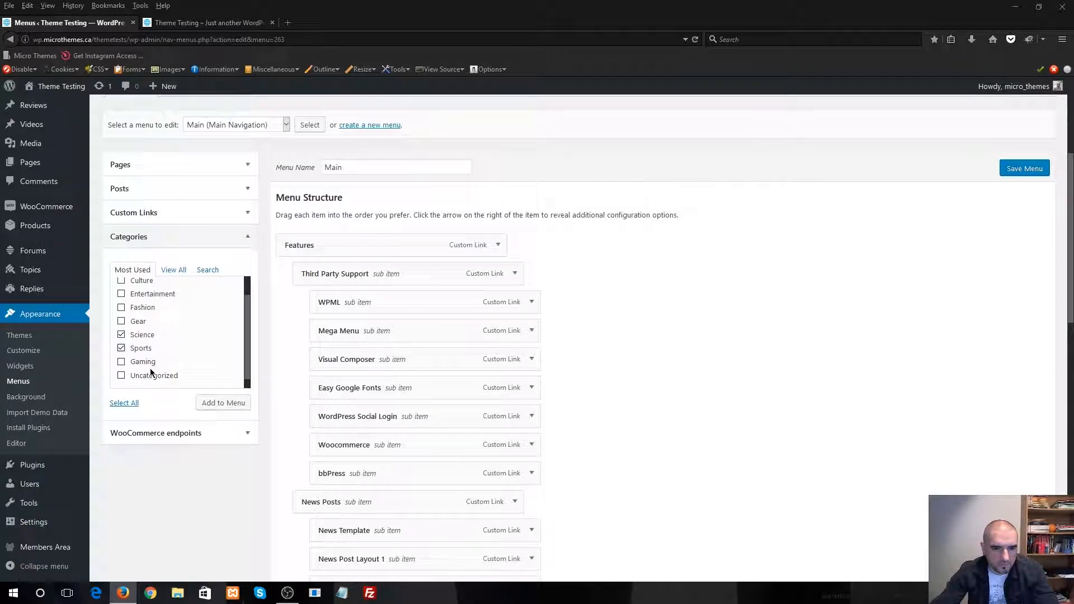
{"action": "scroll", "coordinate": [194, 351], "scroll_direction": "up", "scroll_amount": 1}
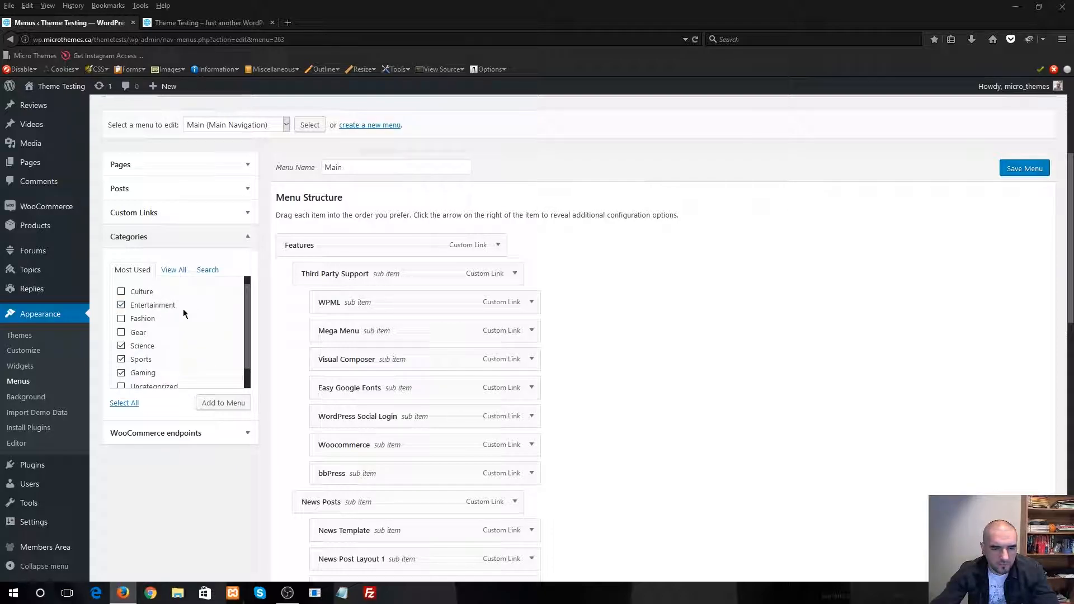
{"action": "scroll", "coordinate": [211, 334], "scroll_direction": "down", "scroll_amount": 1}
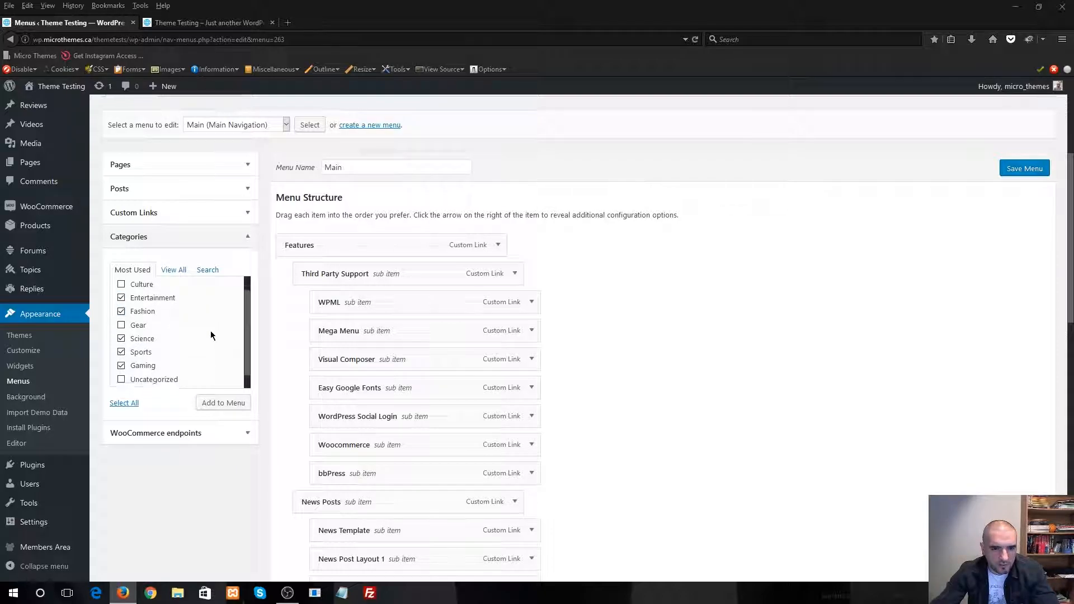
{"action": "scroll", "coordinate": [210, 336], "scroll_direction": "up", "scroll_amount": 1}
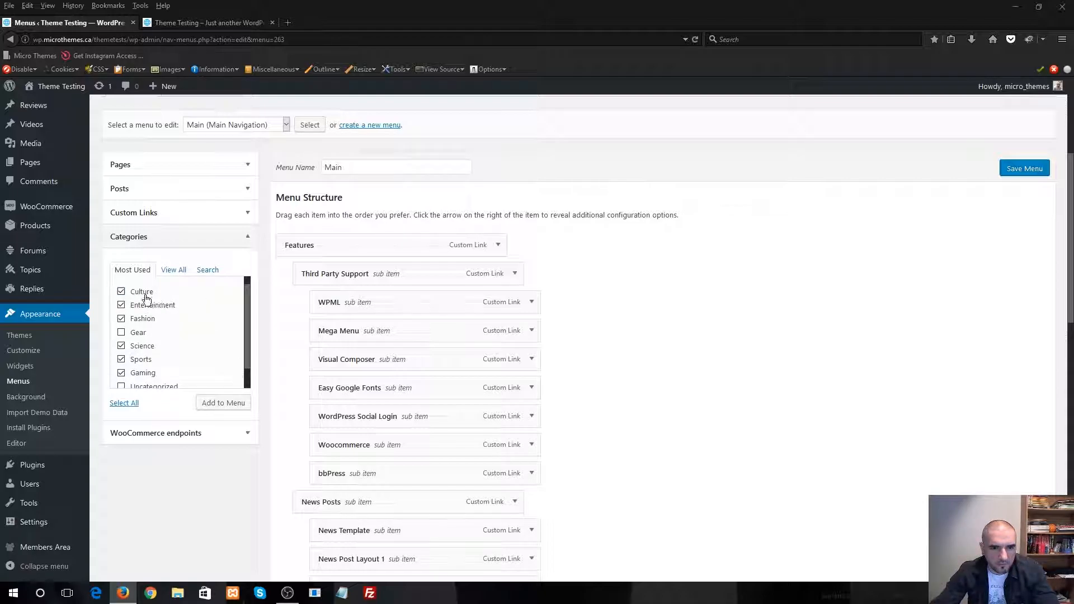
{"action": "left_click", "coordinate": [210, 22]}
{"action": "left_click", "coordinate": [82, 26]}
{"action": "left_click", "coordinate": [235, 404]}
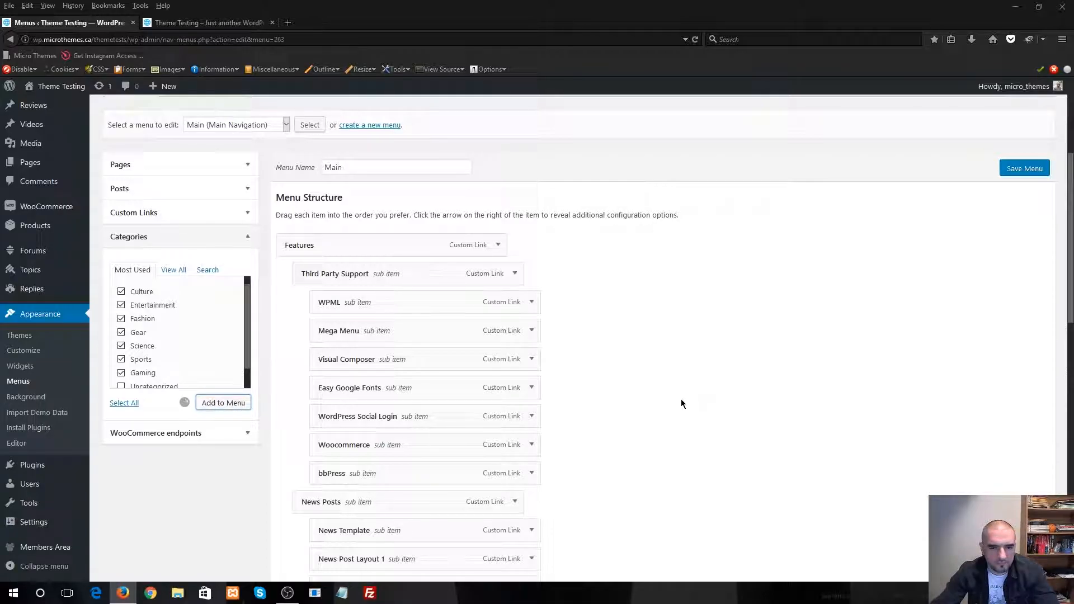
Save the Main menu and reload the live site to check its navigation bar
{"action": "scroll", "coordinate": [682, 403], "scroll_direction": "down", "scroll_amount": 10}
{"action": "scroll", "coordinate": [682, 403], "scroll_direction": "down", "scroll_amount": 5}
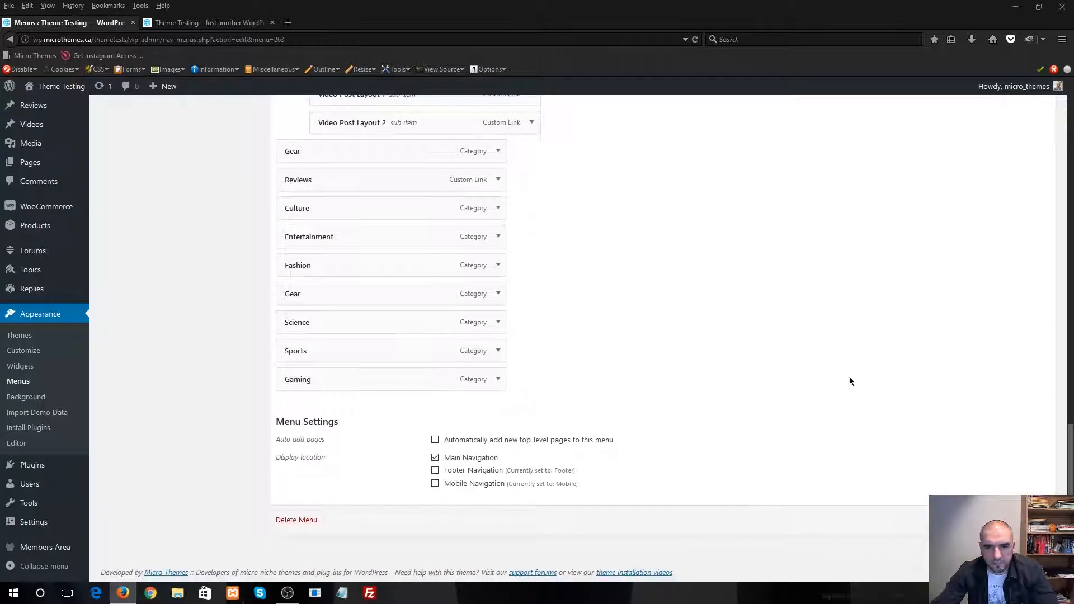
{"action": "left_click", "coordinate": [1026, 520]}
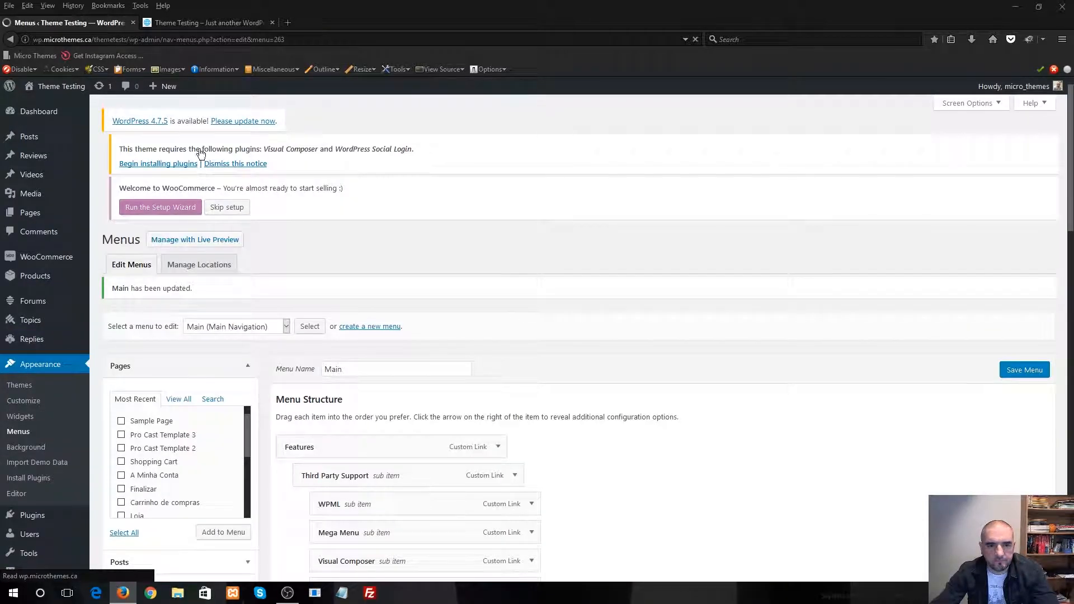
{"action": "left_click", "coordinate": [216, 25]}
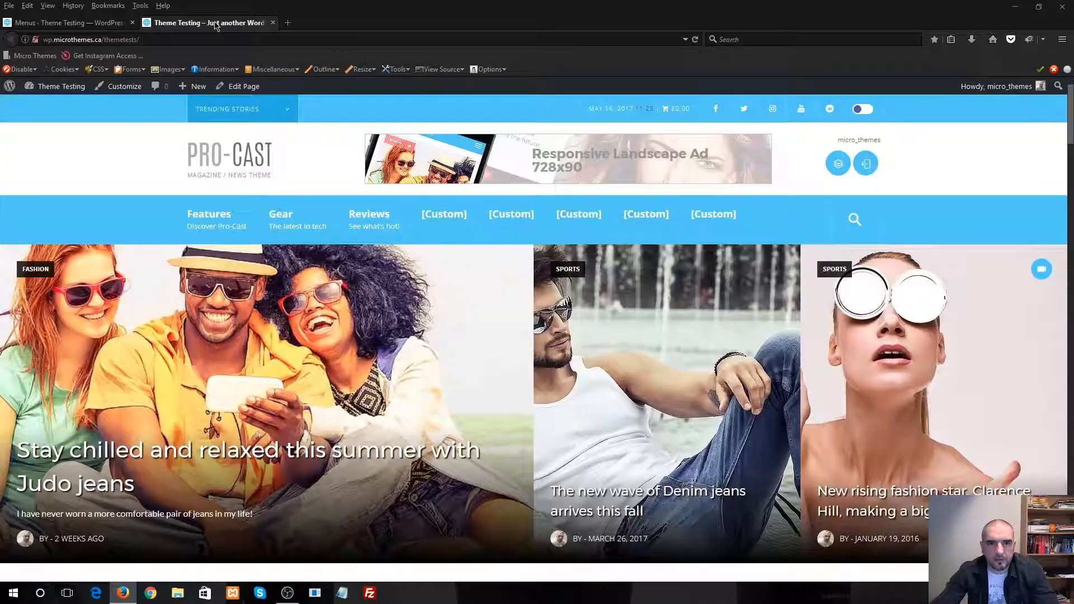
{"action": "left_click", "coordinate": [695, 39]}
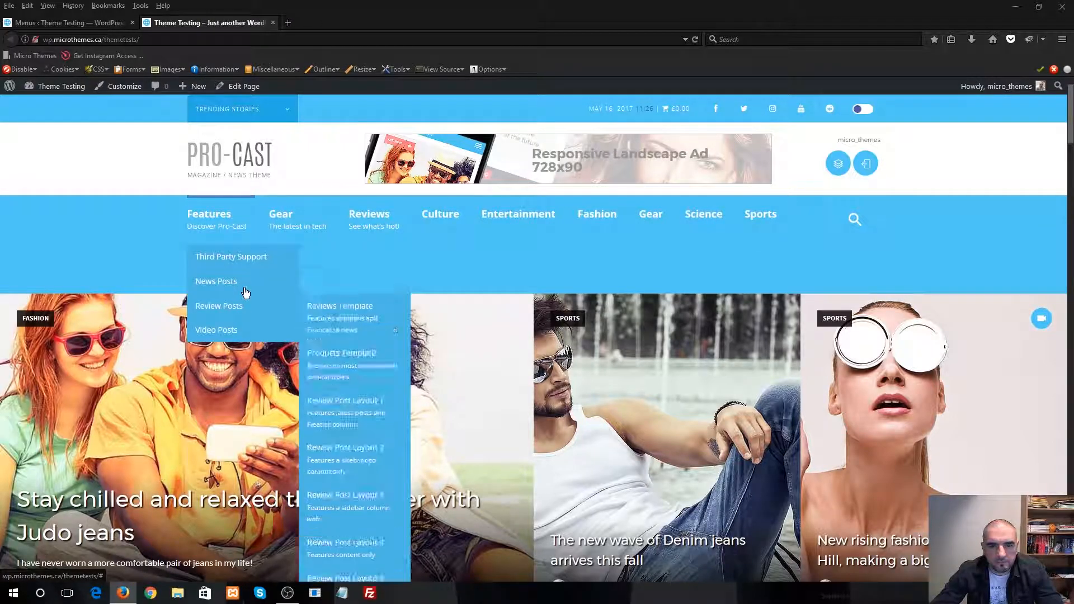
Review the saved Main menu structure and check the Features dropdown on the live site
{"action": "left_click", "coordinate": [119, 25]}
{"action": "scroll", "coordinate": [398, 252], "scroll_direction": "down", "scroll_amount": 4}
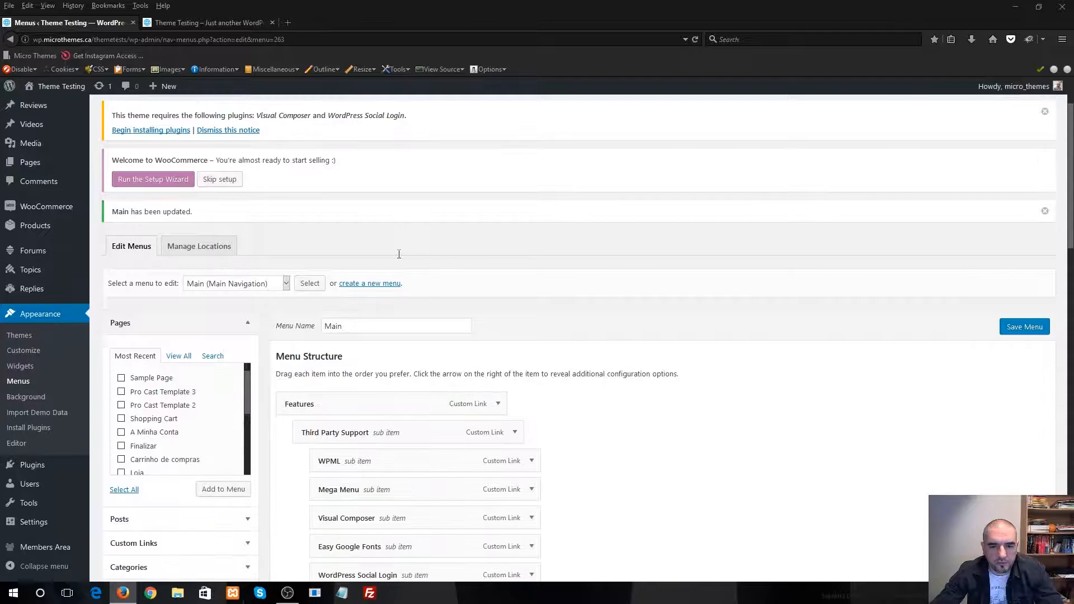
{"action": "scroll", "coordinate": [605, 319], "scroll_direction": "down", "scroll_amount": 3}
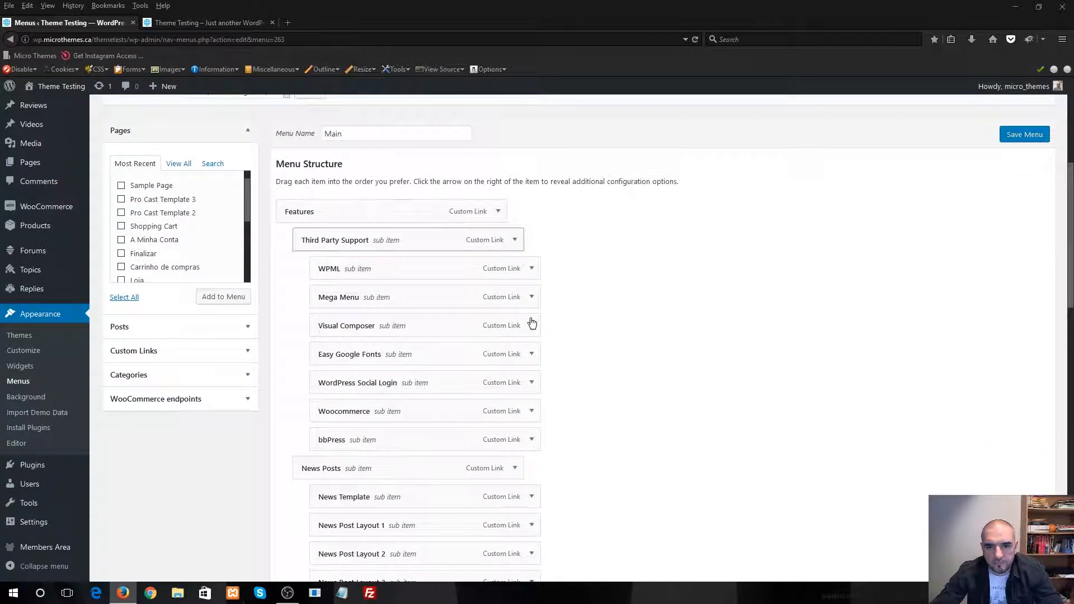
{"action": "scroll", "coordinate": [475, 361], "scroll_direction": "down", "scroll_amount": 6}
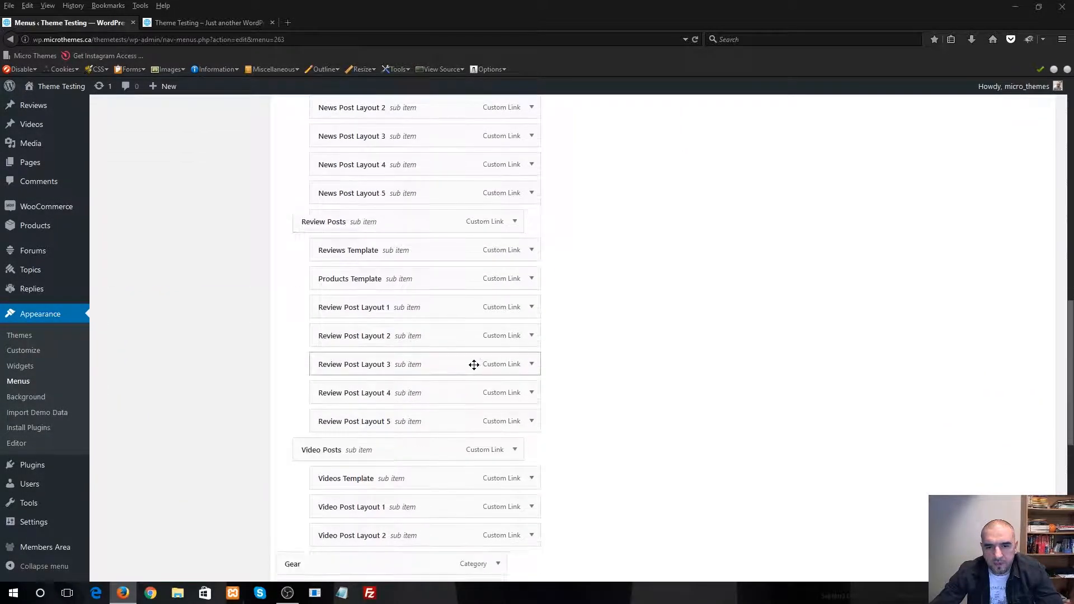
{"action": "scroll", "coordinate": [418, 213], "scroll_direction": "up", "scroll_amount": 3}
{"action": "left_click", "coordinate": [211, 26]}
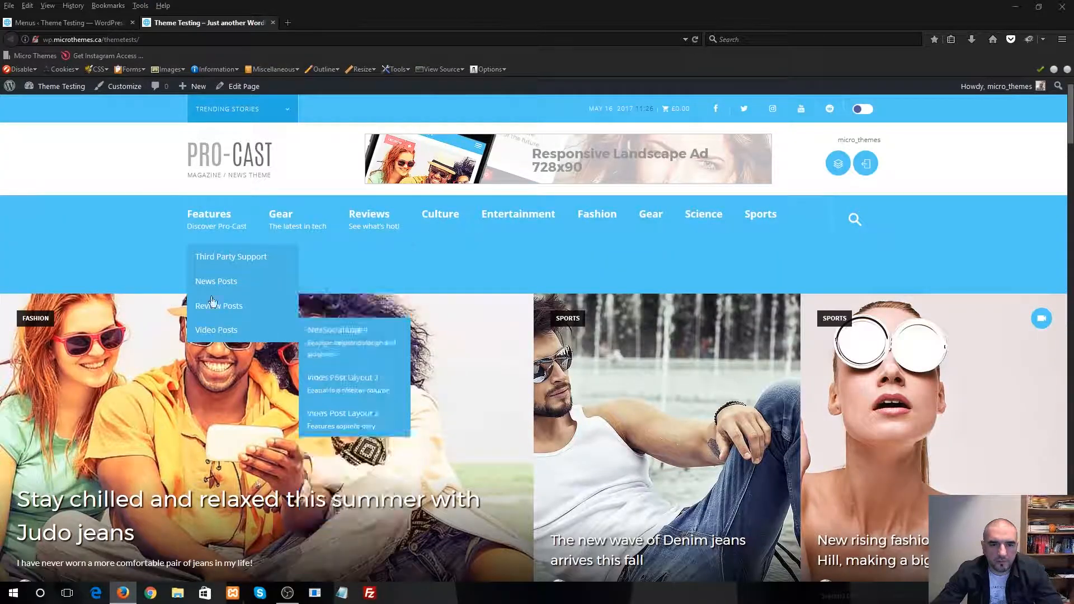
Remove the Gaming category from the end of the Main menu, save the menu and refresh the live site
{"action": "left_click", "coordinate": [72, 22]}
{"action": "scroll", "coordinate": [616, 409], "scroll_direction": "down", "scroll_amount": 10}
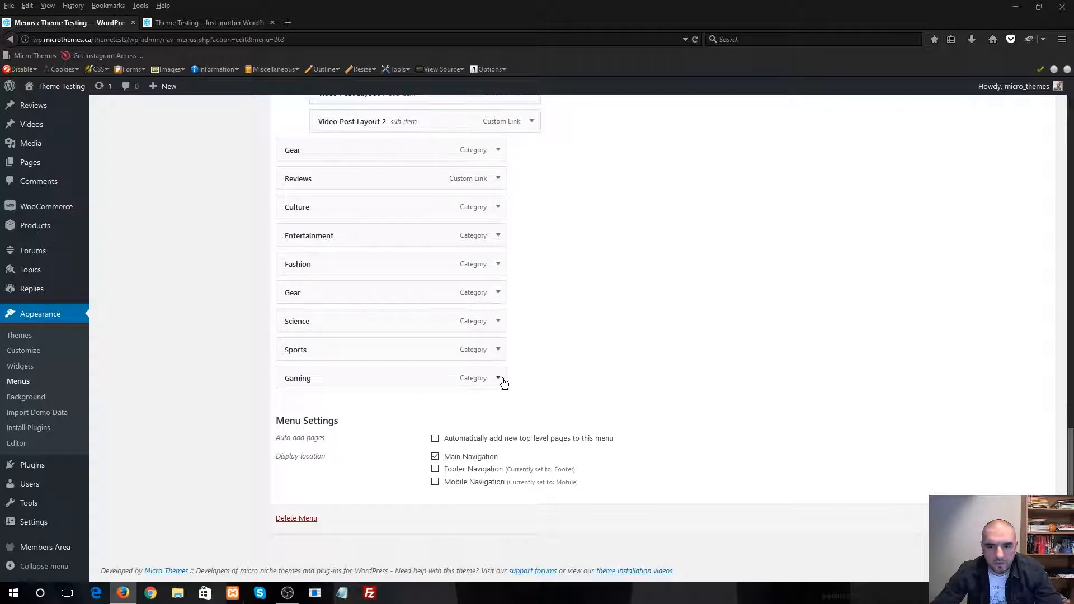
{"action": "left_click", "coordinate": [502, 379]}
{"action": "scroll", "coordinate": [630, 422], "scroll_direction": "down", "scroll_amount": 3}
{"action": "left_click", "coordinate": [297, 378]}
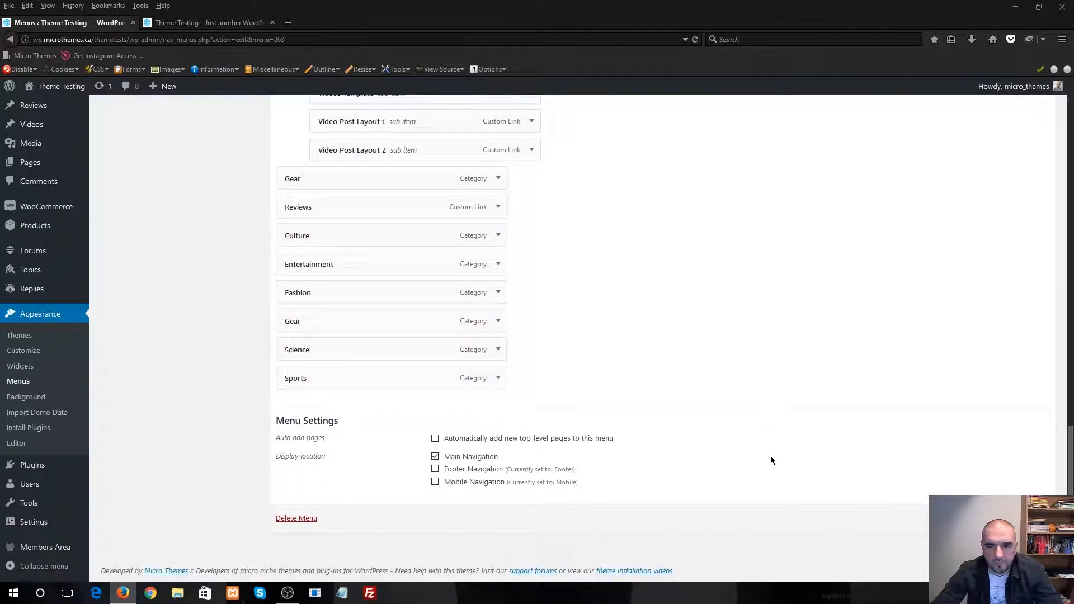
{"action": "left_click", "coordinate": [1025, 519]}
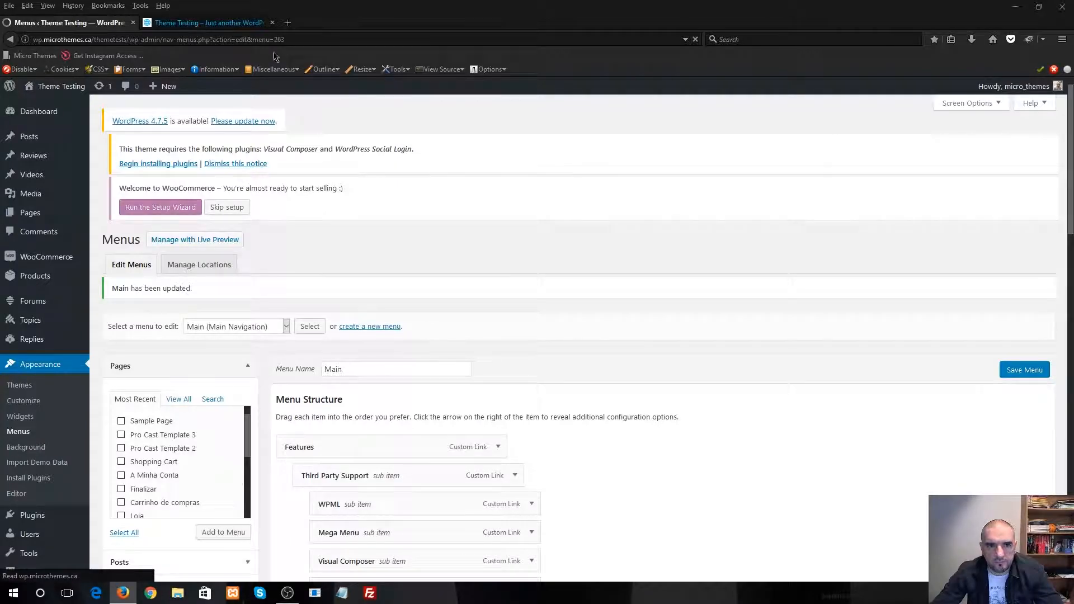
{"action": "left_click", "coordinate": [235, 22]}
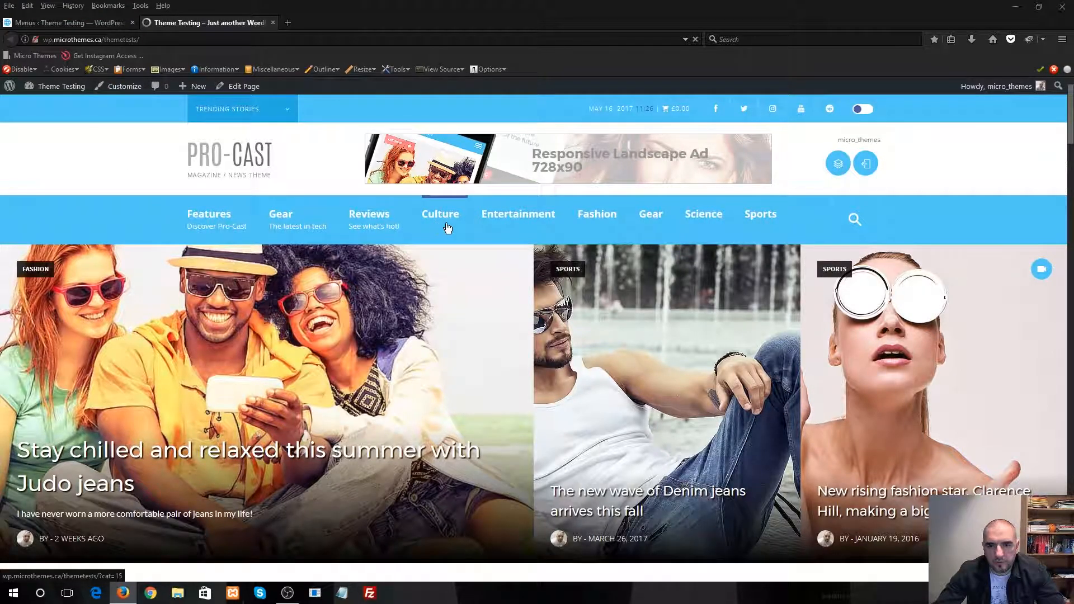
Return to the menu editor and open the settings of the Culture item in the Main menu
{"action": "left_click", "coordinate": [95, 23]}
{"action": "scroll", "coordinate": [570, 288], "scroll_direction": "down", "scroll_amount": 20}
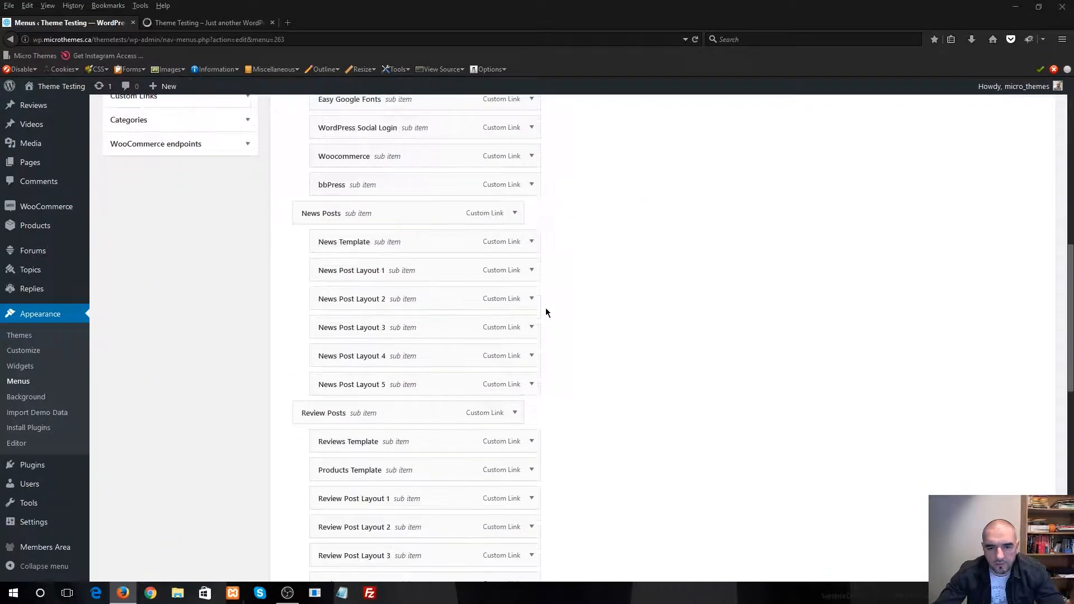
{"action": "scroll", "coordinate": [613, 298], "scroll_direction": "down", "scroll_amount": 1}
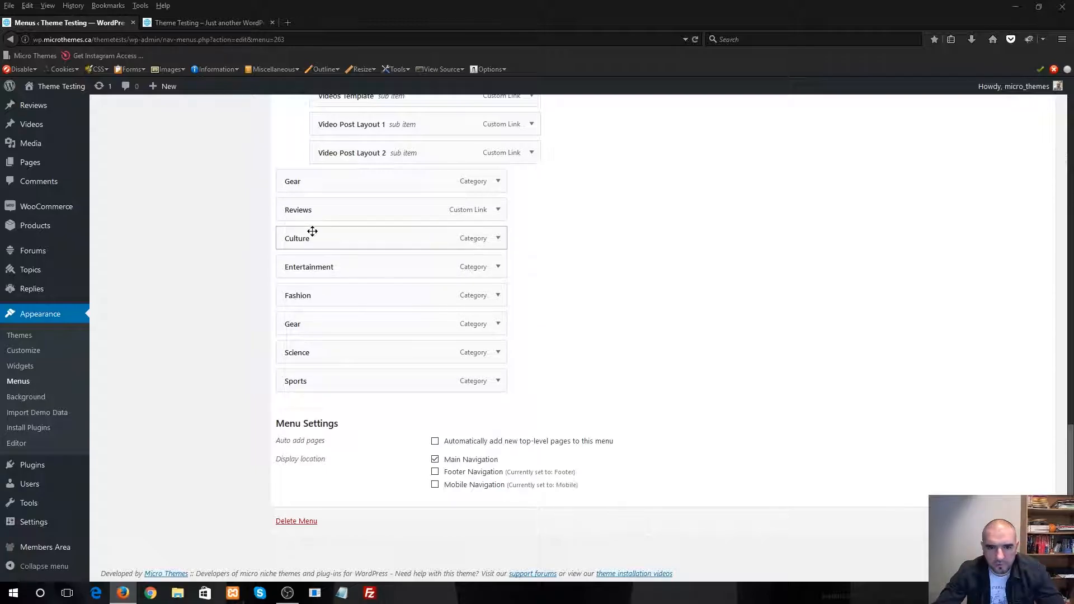
{"action": "left_click", "coordinate": [499, 238]}
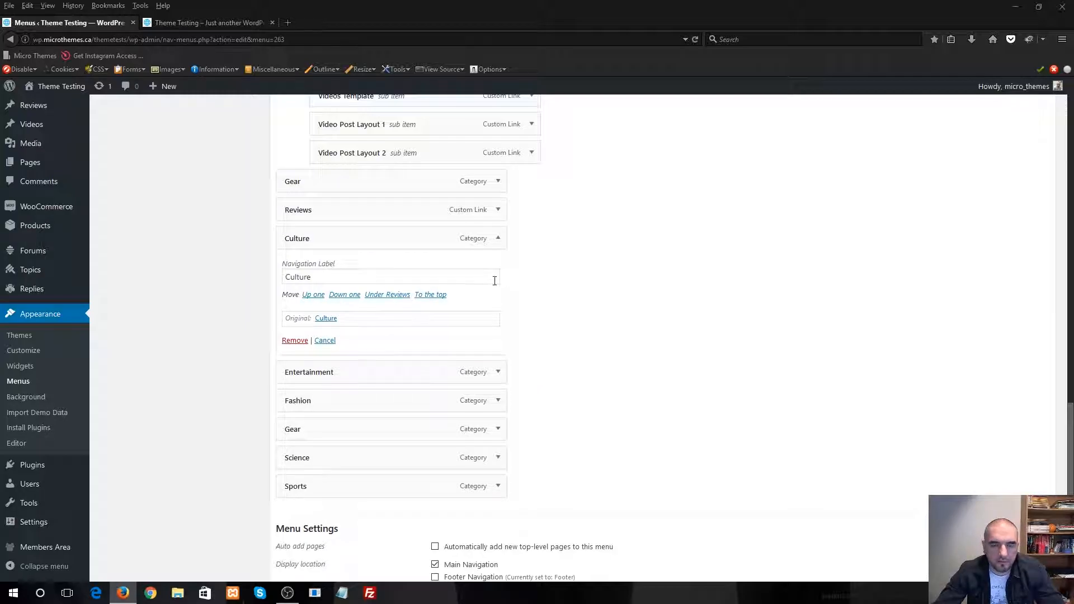
Enable Description among the advanced menu properties in the Menus page's Screen Options
{"action": "scroll", "coordinate": [806, 333], "scroll_direction": "up", "scroll_amount": 20}
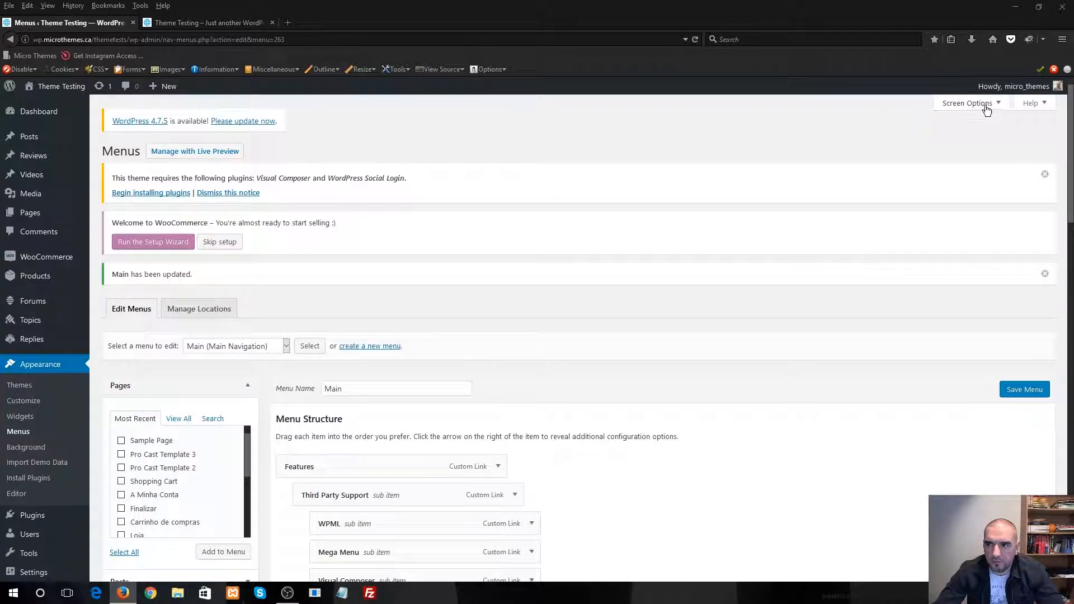
{"action": "left_click", "coordinate": [987, 106]}
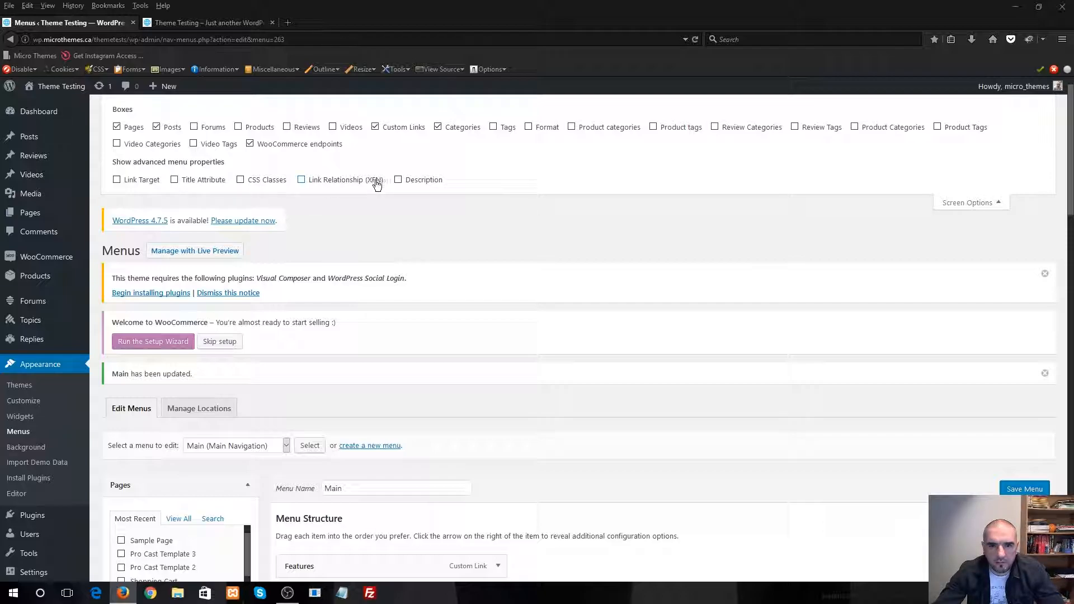
{"action": "left_click", "coordinate": [398, 179]}
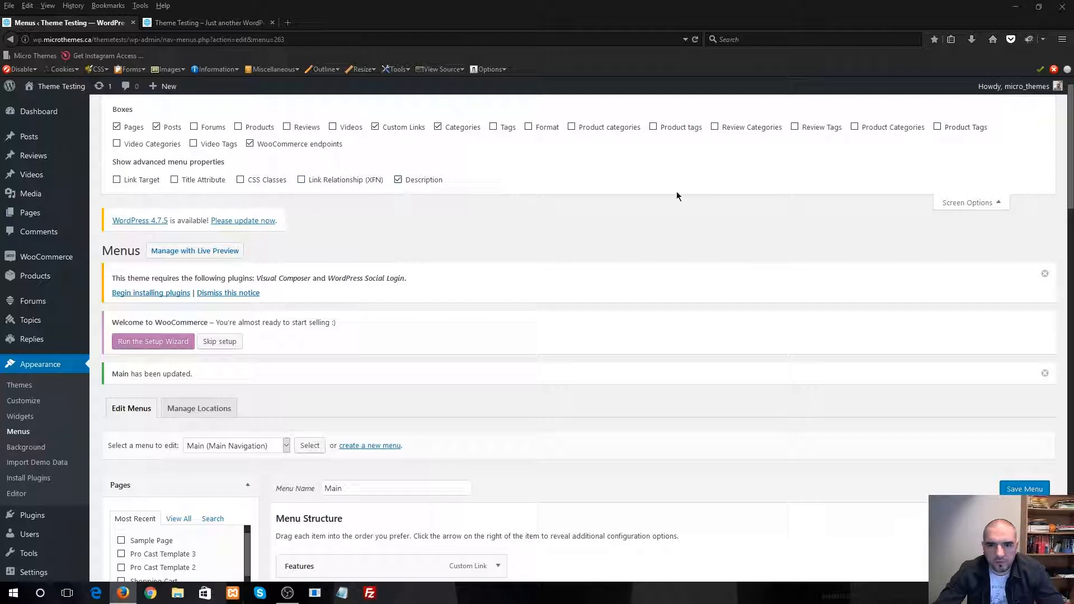
Close the Screen Options and set the Culture menu item's description to "Around the world"
{"action": "left_click", "coordinate": [950, 205]}
{"action": "scroll", "coordinate": [496, 375], "scroll_direction": "down", "scroll_amount": 15}
{"action": "scroll", "coordinate": [610, 341], "scroll_direction": "down", "scroll_amount": 5}
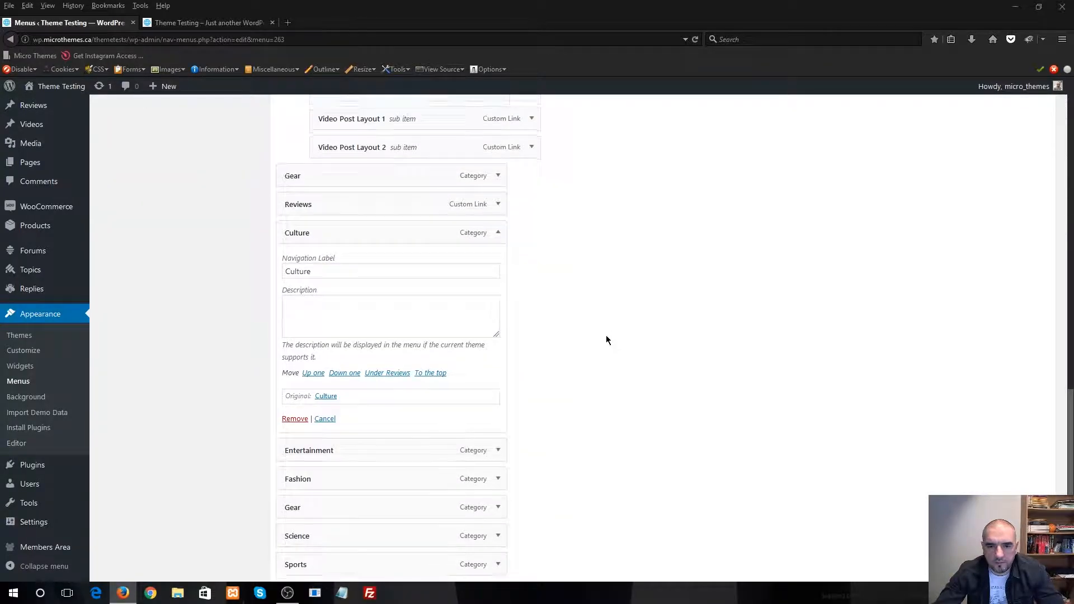
{"action": "left_click", "coordinate": [395, 192]}
{"action": "scroll", "coordinate": [783, 297], "scroll_direction": "up", "scroll_amount": 3}
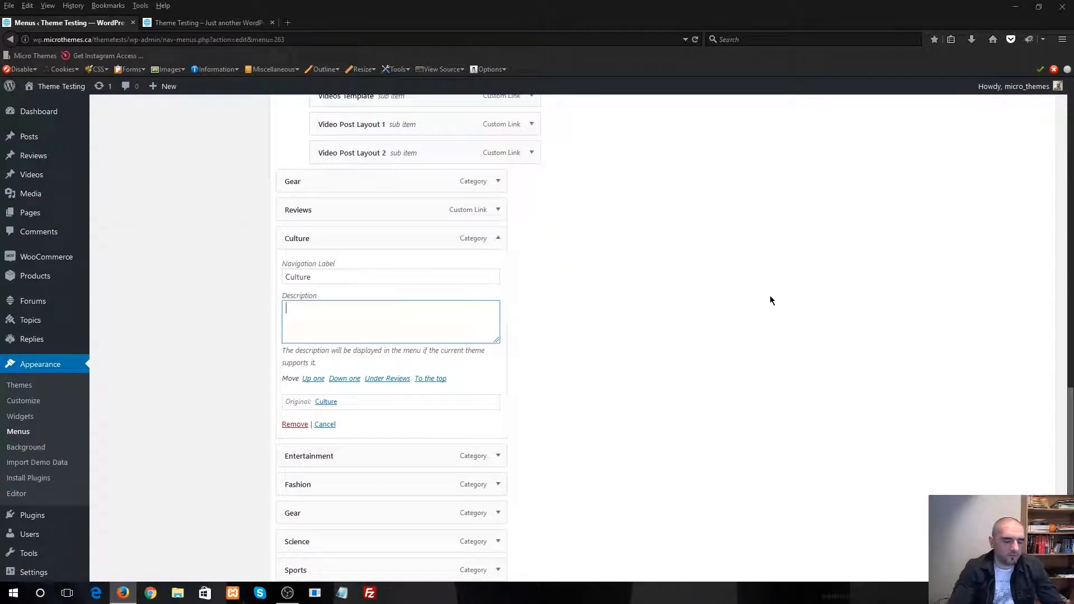
{"action": "type", "text": "Around"}
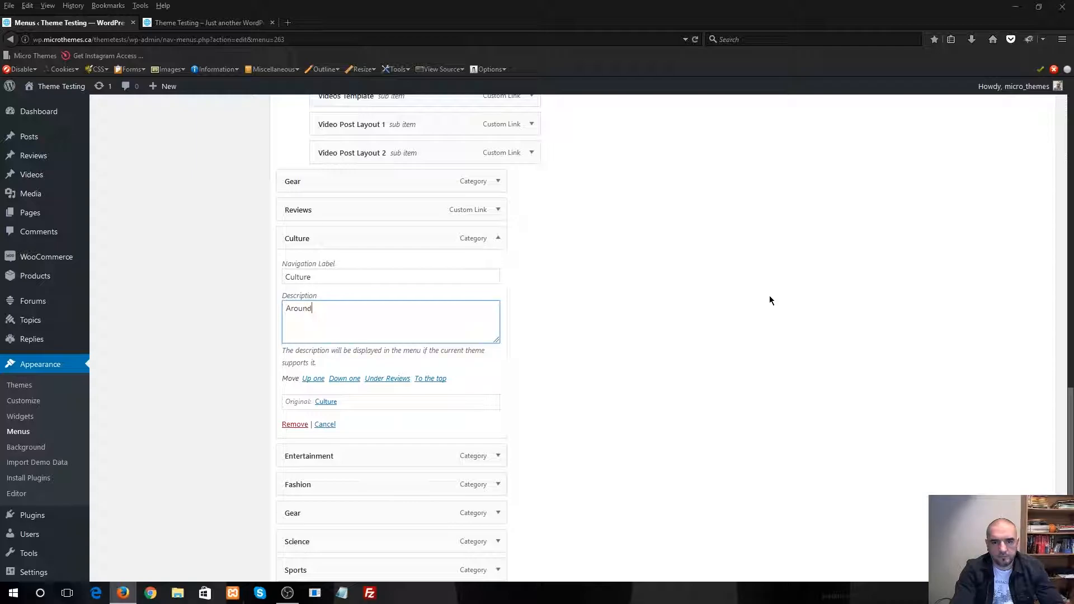
{"action": "type", "text": " the world"}
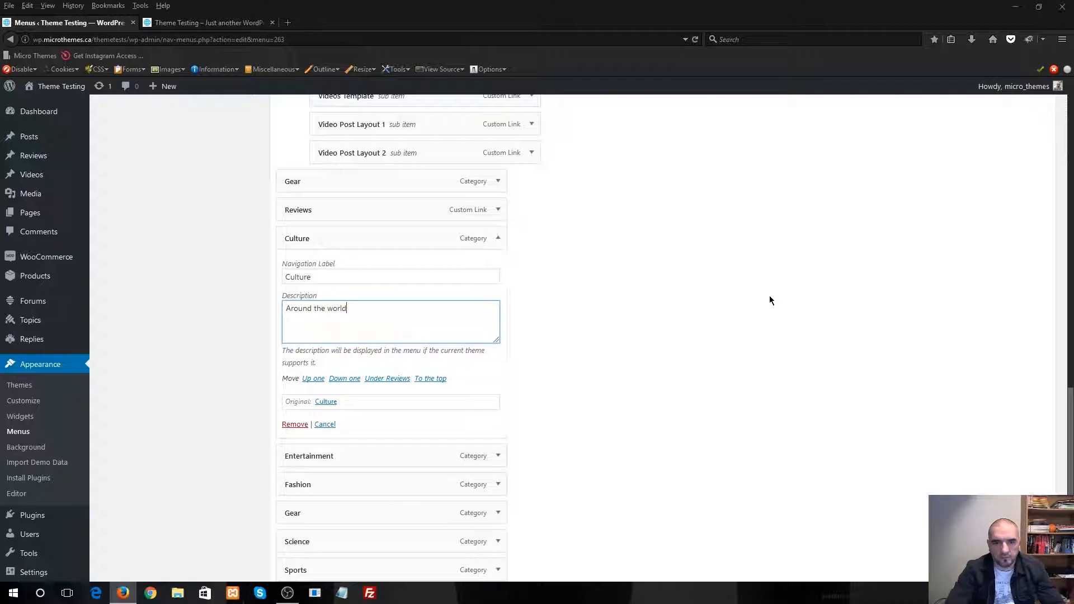
{"action": "left_click", "coordinate": [498, 238]}
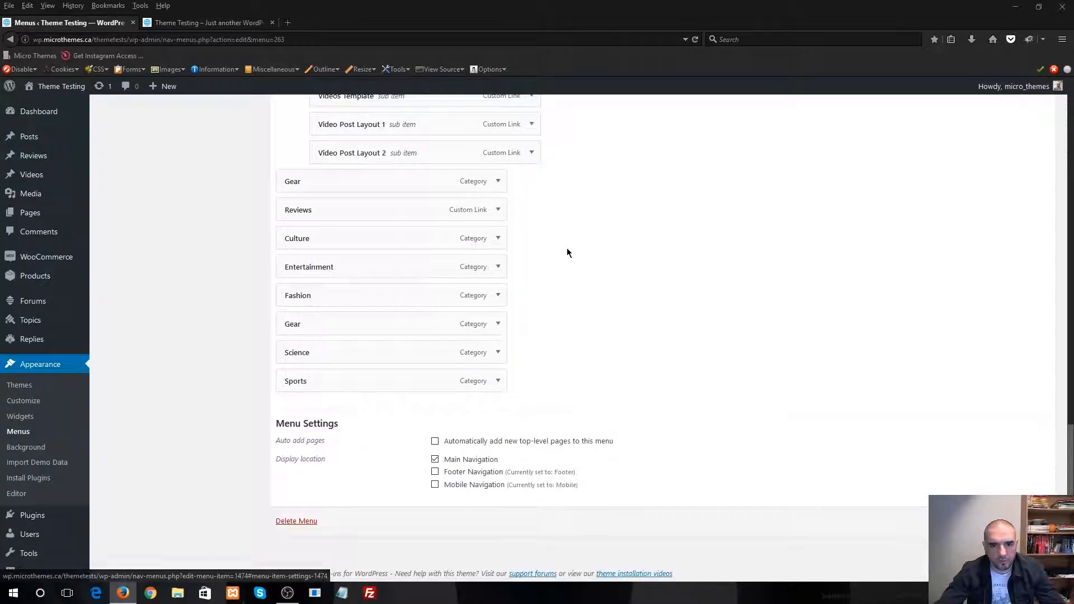
Set the Entertainment menu item's description to "Having fun"
{"action": "left_click", "coordinate": [498, 267]}
{"action": "left_click", "coordinate": [426, 334]}
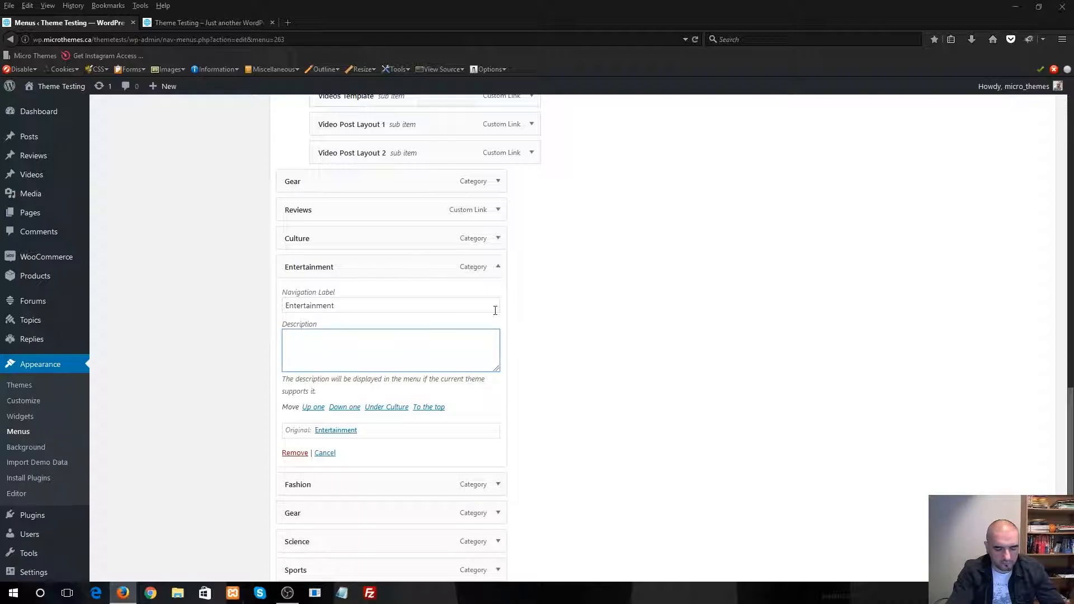
{"action": "type", "text": "Having fun"}
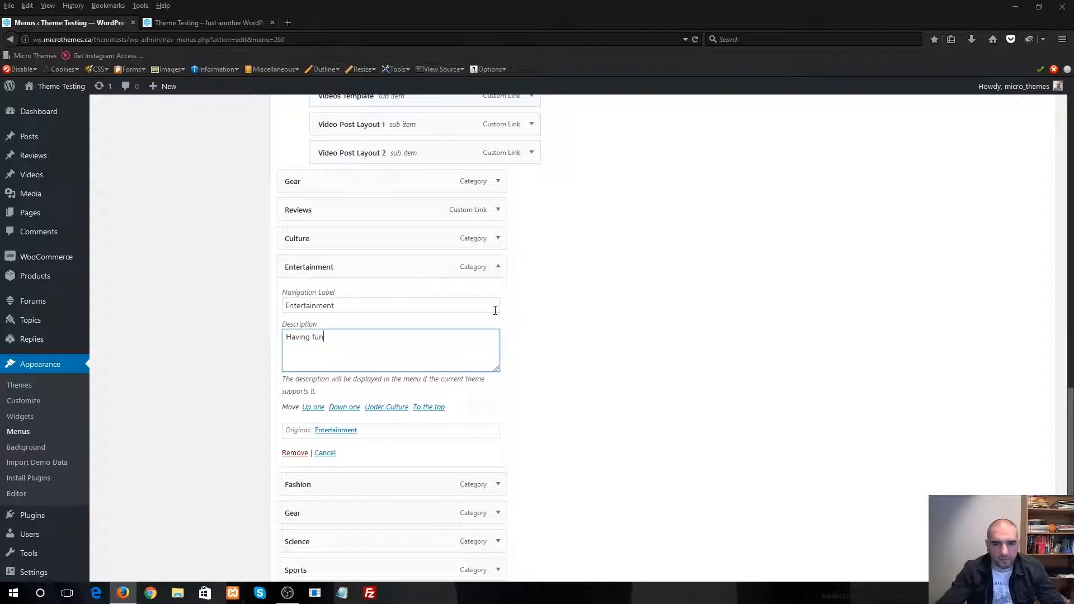
Set the Fashion menu item's description to "Living in style"
{"action": "scroll", "coordinate": [564, 357], "scroll_direction": "down", "scroll_amount": 3}
{"action": "left_click", "coordinate": [498, 358]}
{"action": "left_click", "coordinate": [362, 435]}
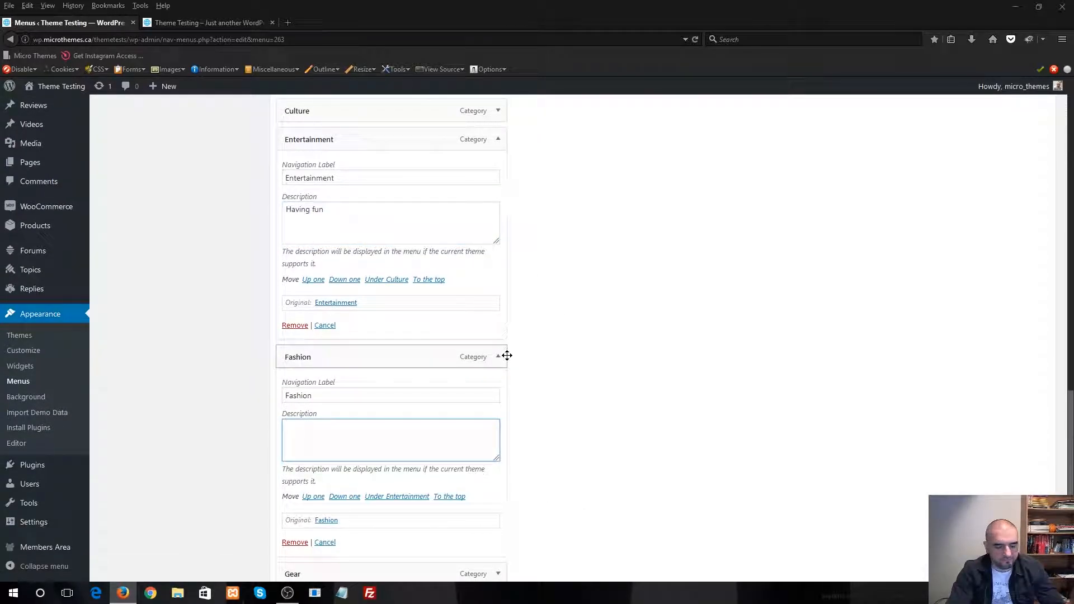
{"action": "type", "text": "this is a desc"}
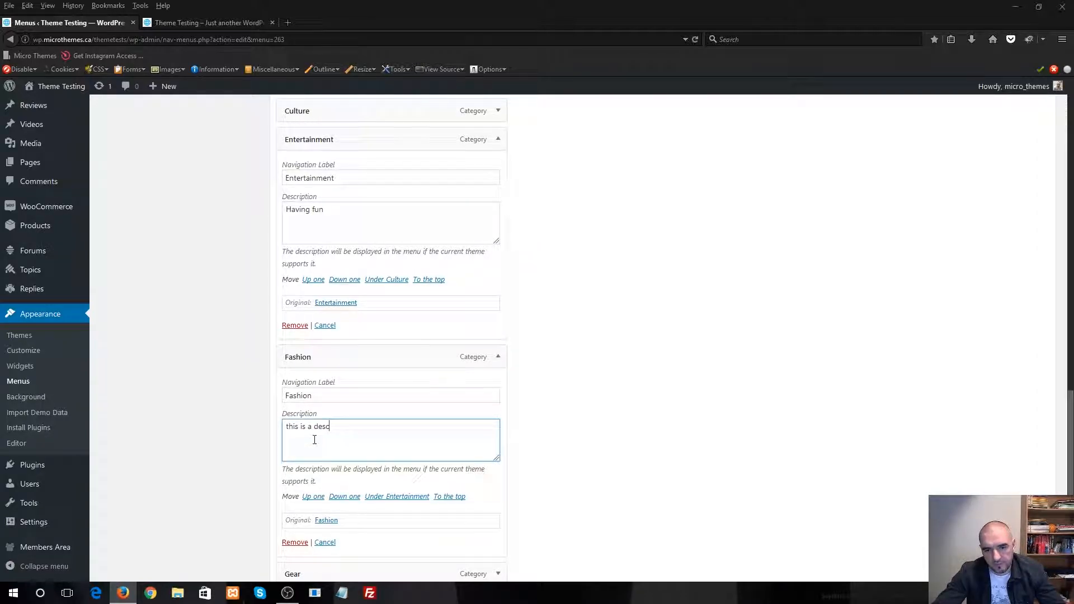
{"action": "left_click_drag", "start_coordinate": [315, 440], "coordinate": [274, 431]}
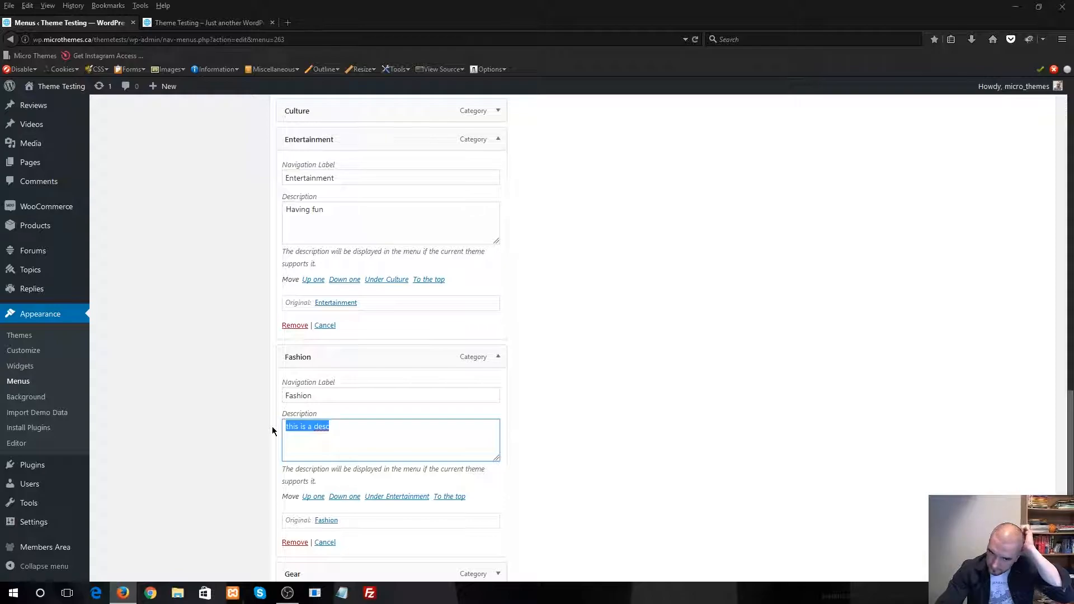
{"action": "key", "text": "BackSpace"}
{"action": "type", "text": "Living in styl"}
{"action": "key", "text": "BackSpace"}
{"action": "key", "text": "BackSpace"}
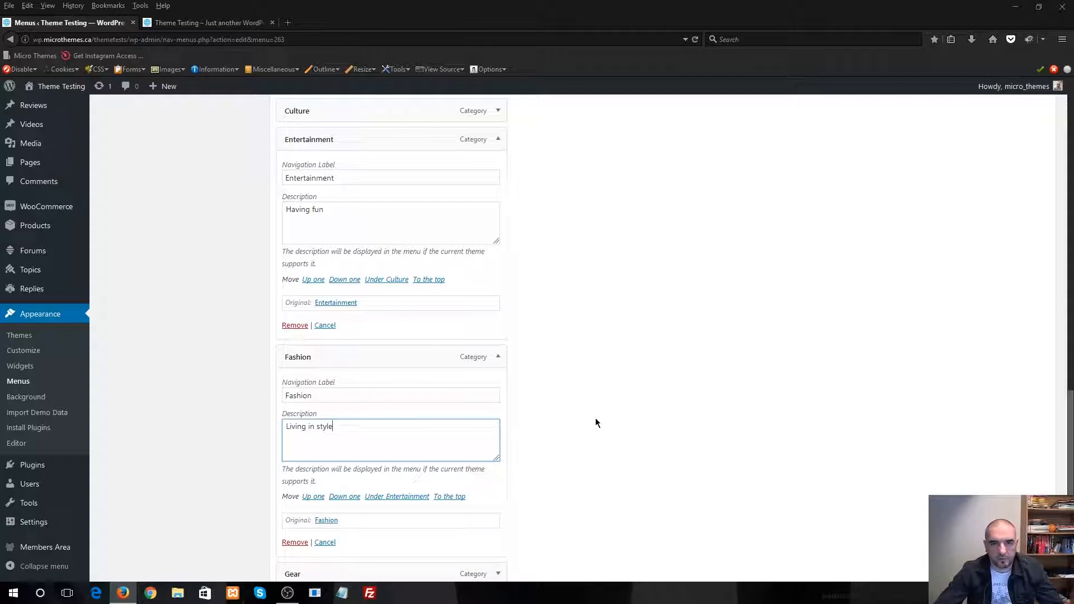
Set the description of the Gear category item below Fashion to "Latest tech"
{"action": "scroll", "coordinate": [632, 422], "scroll_direction": "down", "scroll_amount": 5}
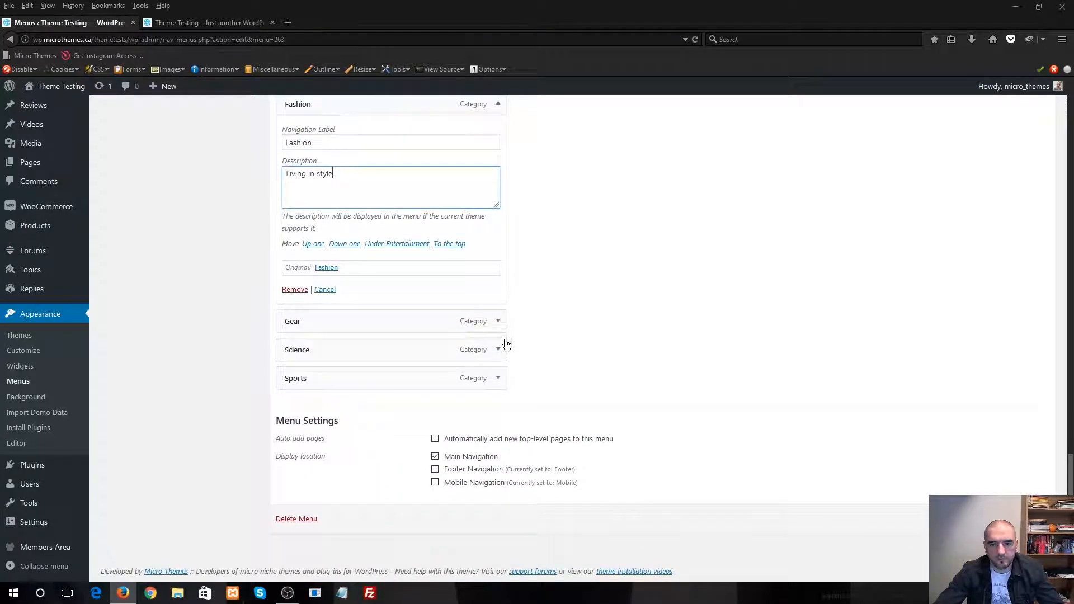
{"action": "left_click", "coordinate": [498, 322]}
{"action": "left_click", "coordinate": [384, 405]}
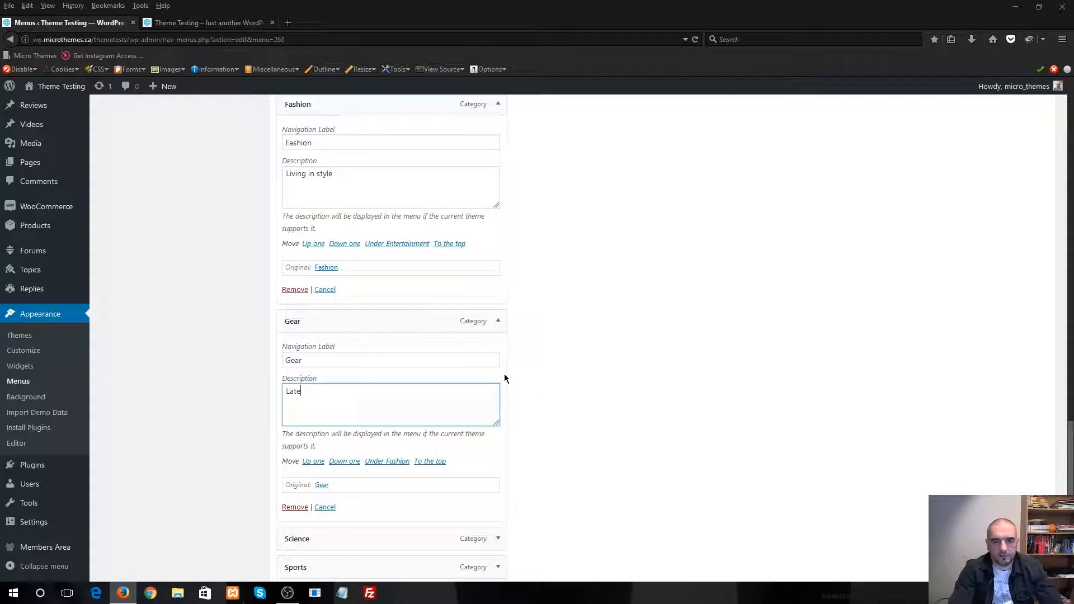
Set the Science menu item's description to "Make a discovery"
{"action": "scroll", "coordinate": [543, 327], "scroll_direction": "down", "scroll_amount": 4}
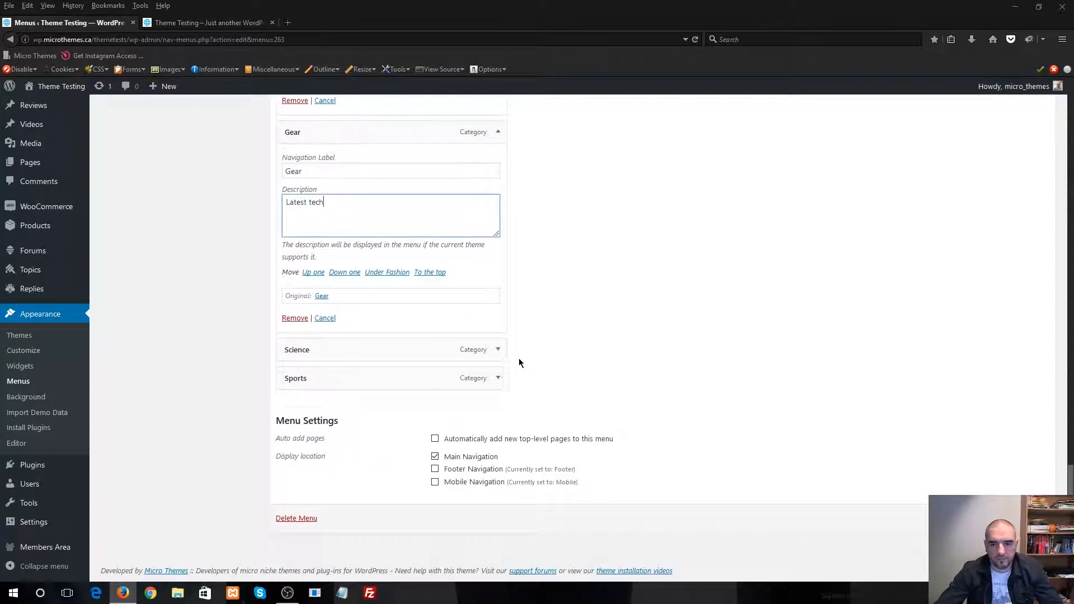
{"action": "left_click", "coordinate": [498, 350]}
{"action": "left_click", "coordinate": [365, 440]}
{"action": "type", "text": "make"}
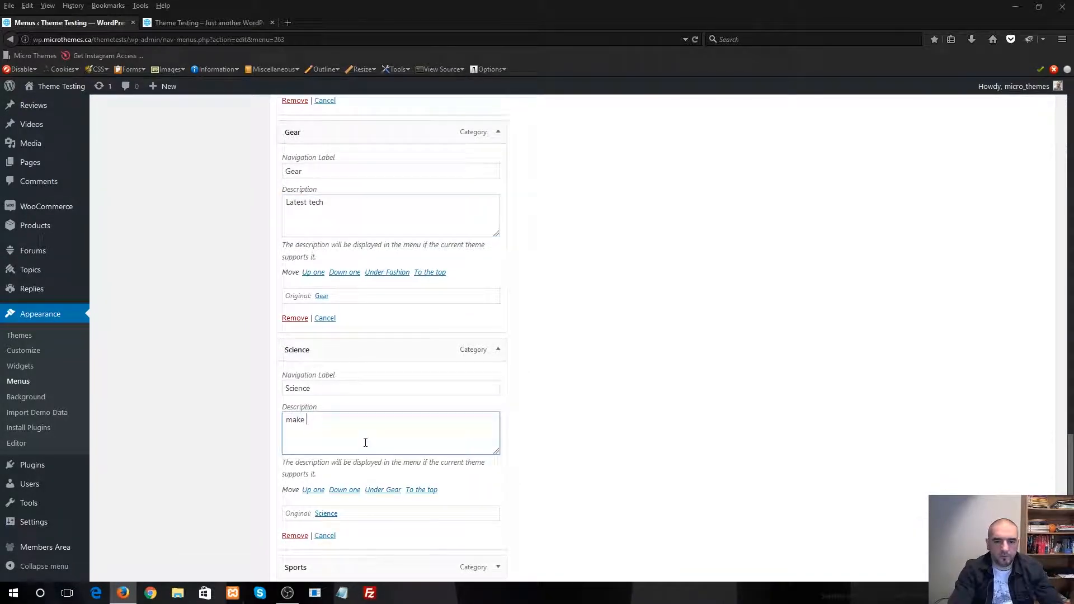
{"action": "key", "text": "BackSpace"}
{"action": "key", "text": "BackSpace"}
{"action": "key", "text": "BackSpace"}
{"action": "type", "text": "Make"}
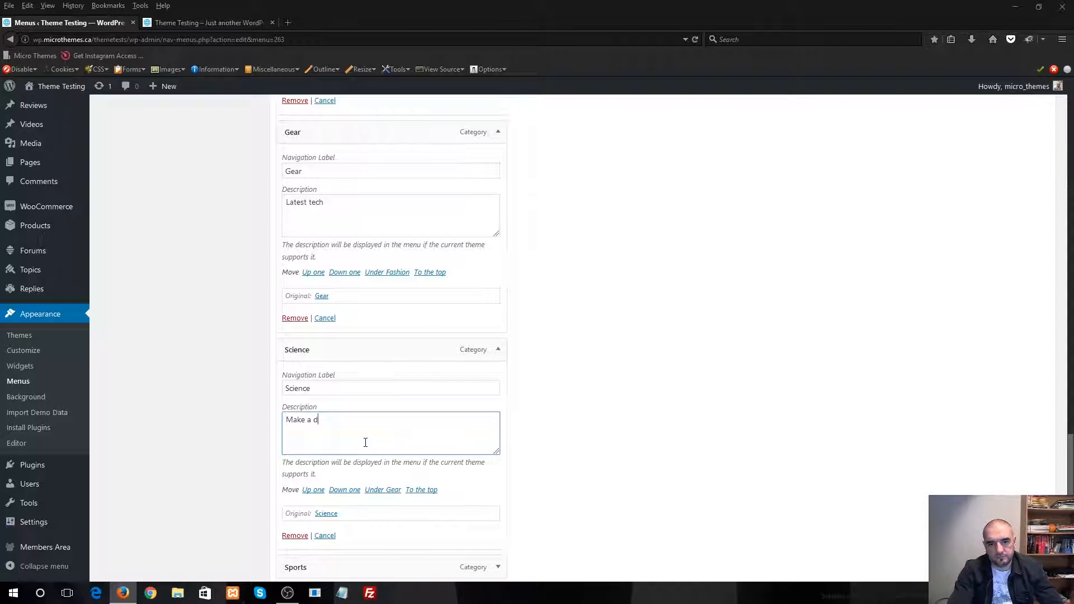
{"action": "type", "text": " a discovery"}
Set the Sports menu item's description to "Follow your heroes"
{"action": "scroll", "coordinate": [372, 391], "scroll_direction": "down", "scroll_amount": 3}
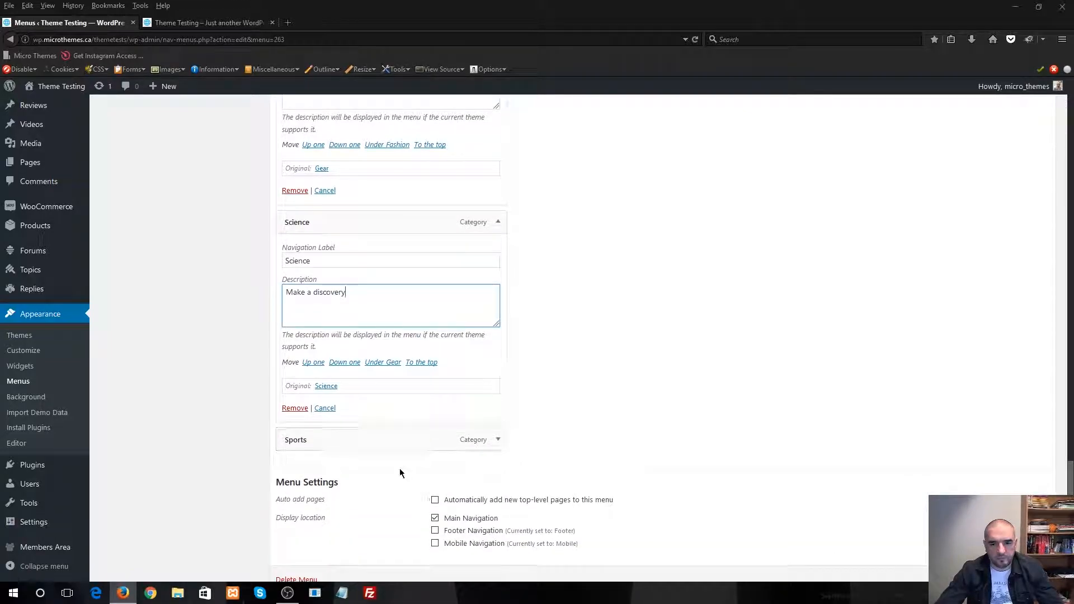
{"action": "scroll", "coordinate": [492, 392], "scroll_direction": "down", "scroll_amount": 2}
{"action": "left_click", "coordinate": [498, 377]}
{"action": "scroll", "coordinate": [451, 410], "scroll_direction": "down", "scroll_amount": 1}
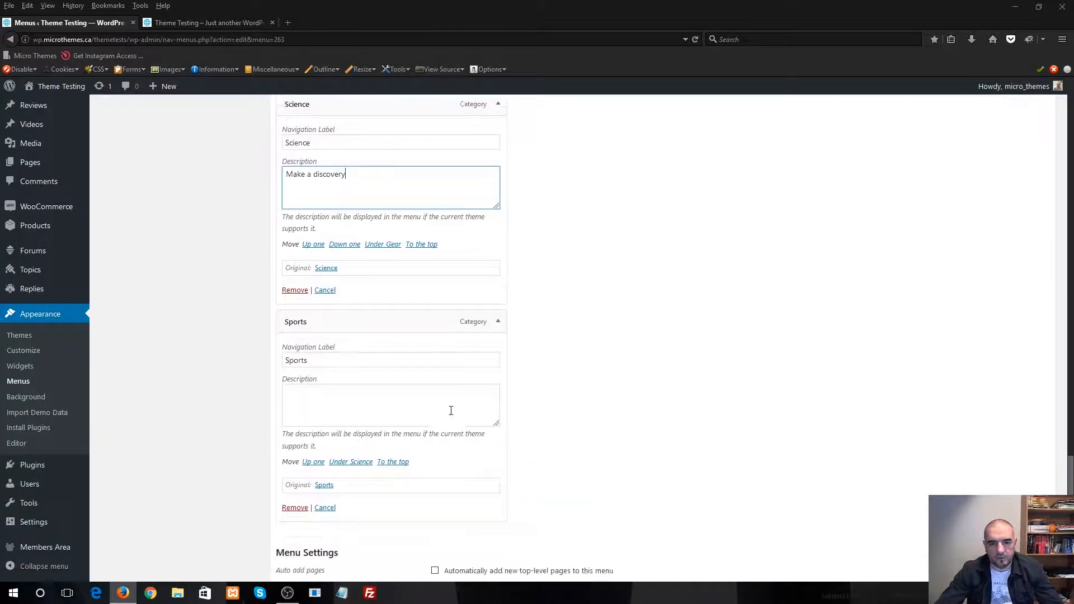
{"action": "left_click", "coordinate": [439, 397]}
{"action": "type", "text": "Follow you"}
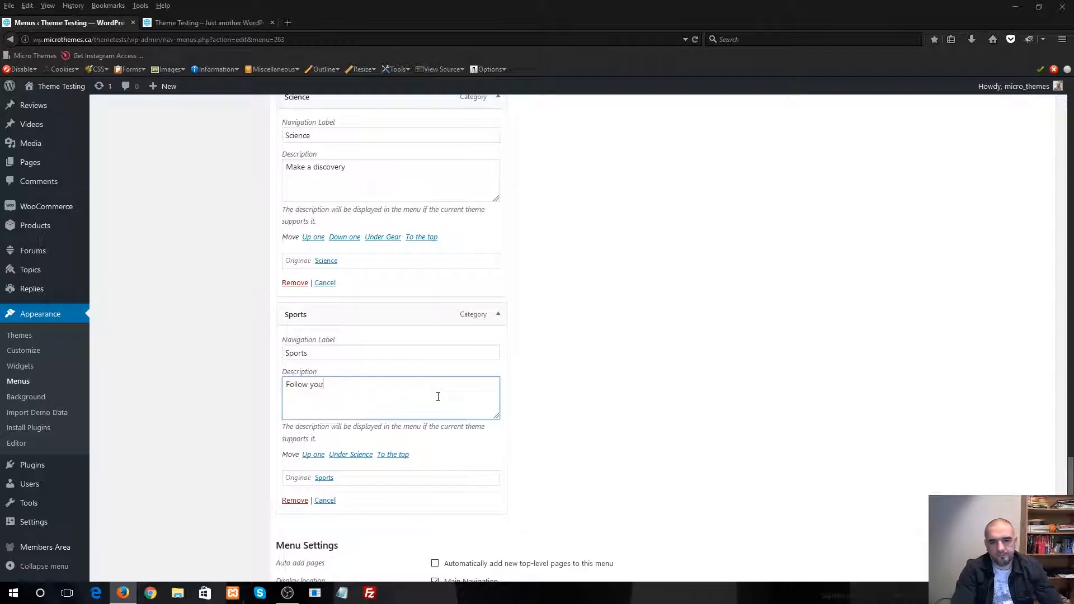
{"action": "type", "text": "r heroes"}
Save the Main menu and refresh the live site to load the new item descriptions
{"action": "scroll", "coordinate": [666, 341], "scroll_direction": "down", "scroll_amount": 2}
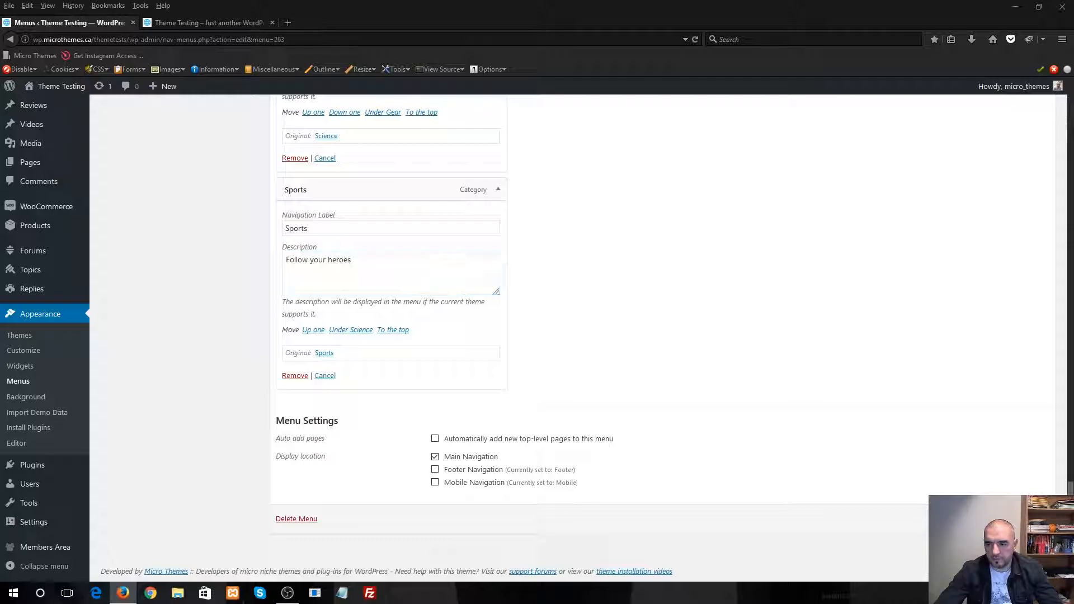
{"action": "left_click", "coordinate": [1026, 519]}
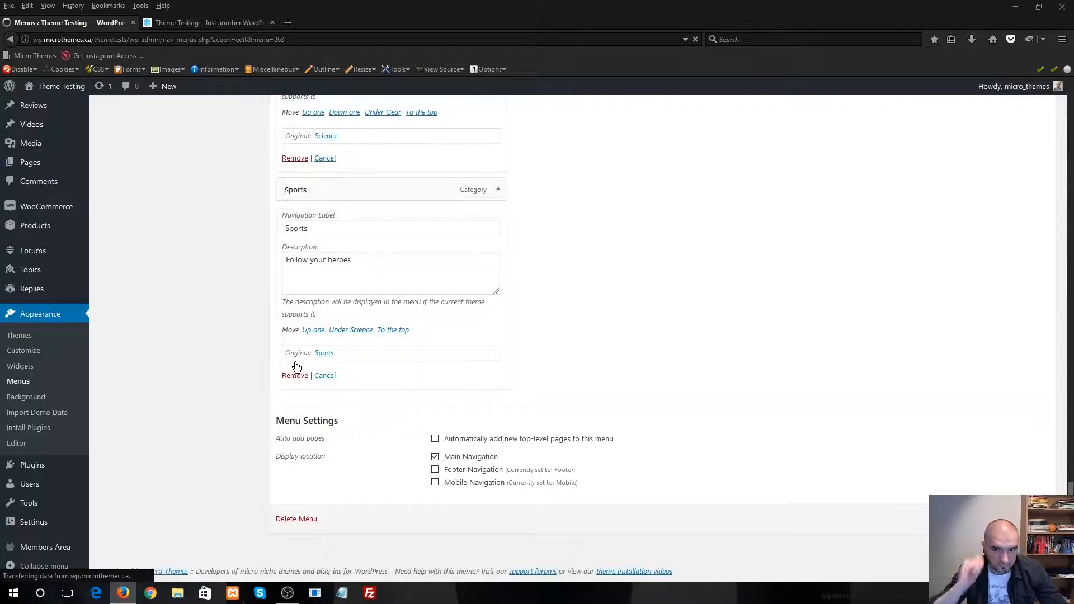
{"action": "scroll", "coordinate": [364, 313], "scroll_direction": "down", "scroll_amount": 3}
{"action": "scroll", "coordinate": [356, 286], "scroll_direction": "up", "scroll_amount": 4}
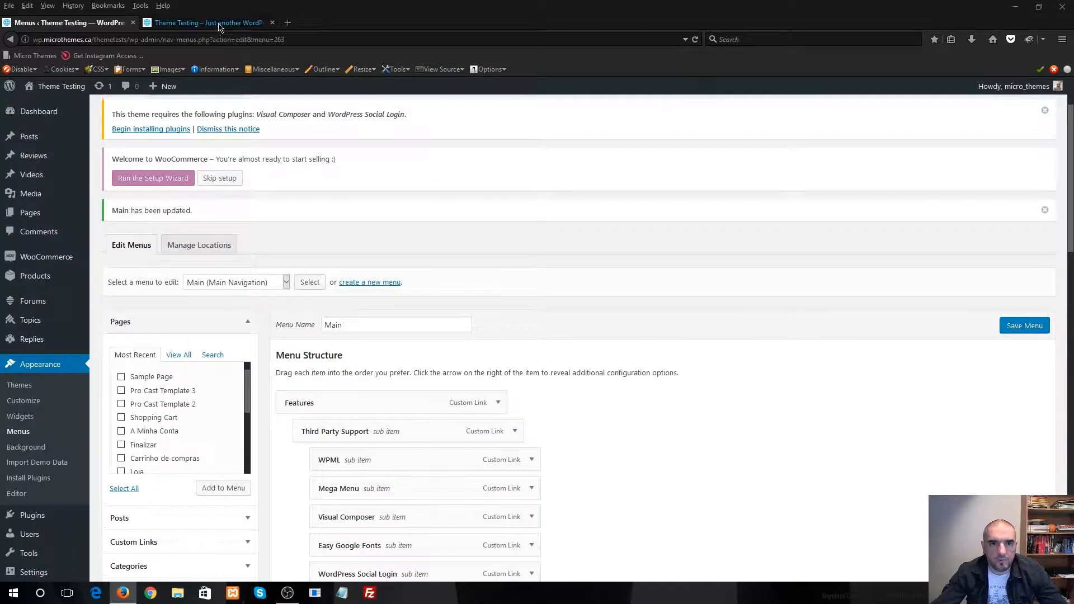
{"action": "left_click", "coordinate": [215, 23]}
{"action": "left_click", "coordinate": [695, 40]}
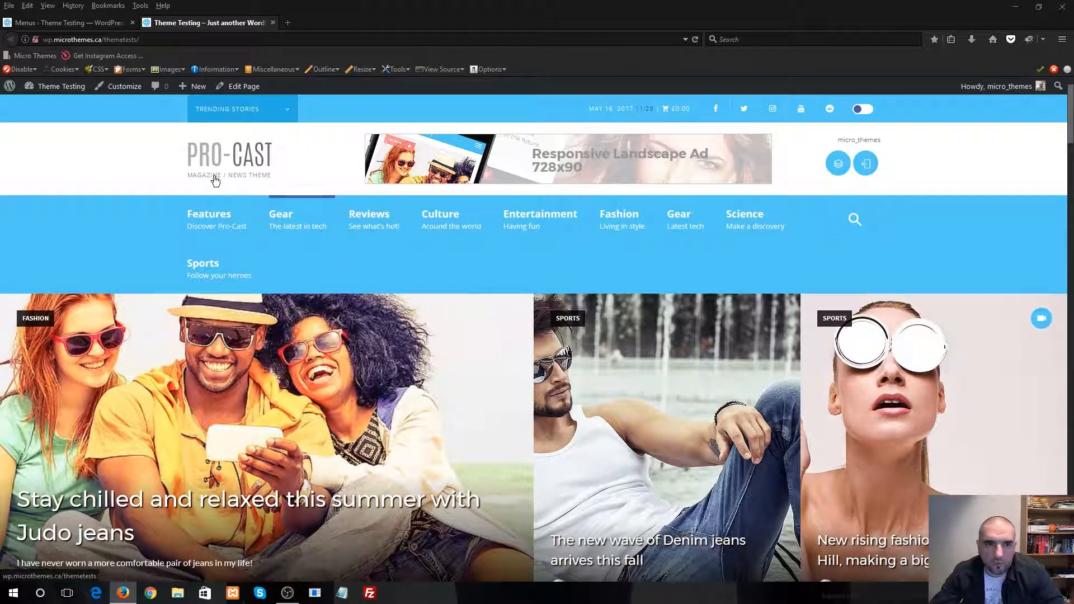
Review the top-level items in the menu editor and compare them with the live site's navigation bar
{"action": "left_click", "coordinate": [96, 26]}
{"action": "scroll", "coordinate": [437, 279], "scroll_direction": "down", "scroll_amount": 5}
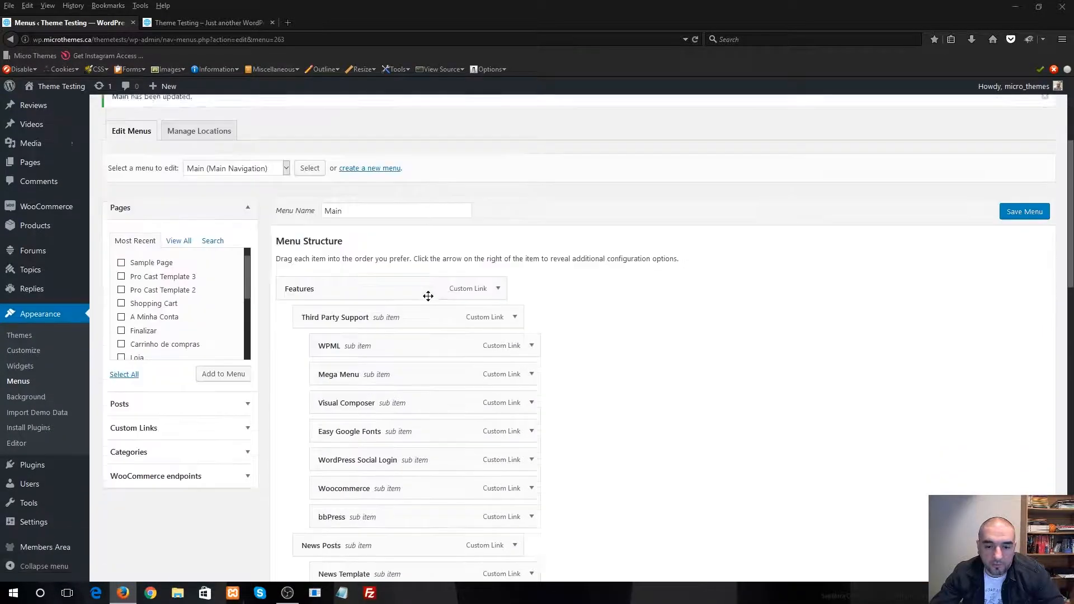
{"action": "scroll", "coordinate": [504, 291], "scroll_direction": "down", "scroll_amount": 10}
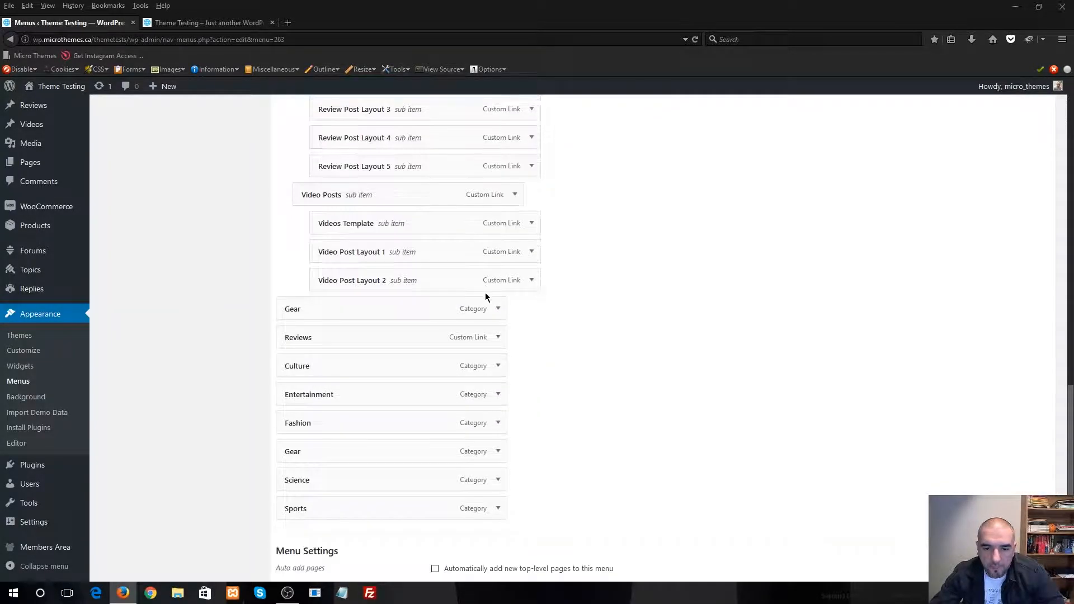
{"action": "left_click", "coordinate": [210, 22]}
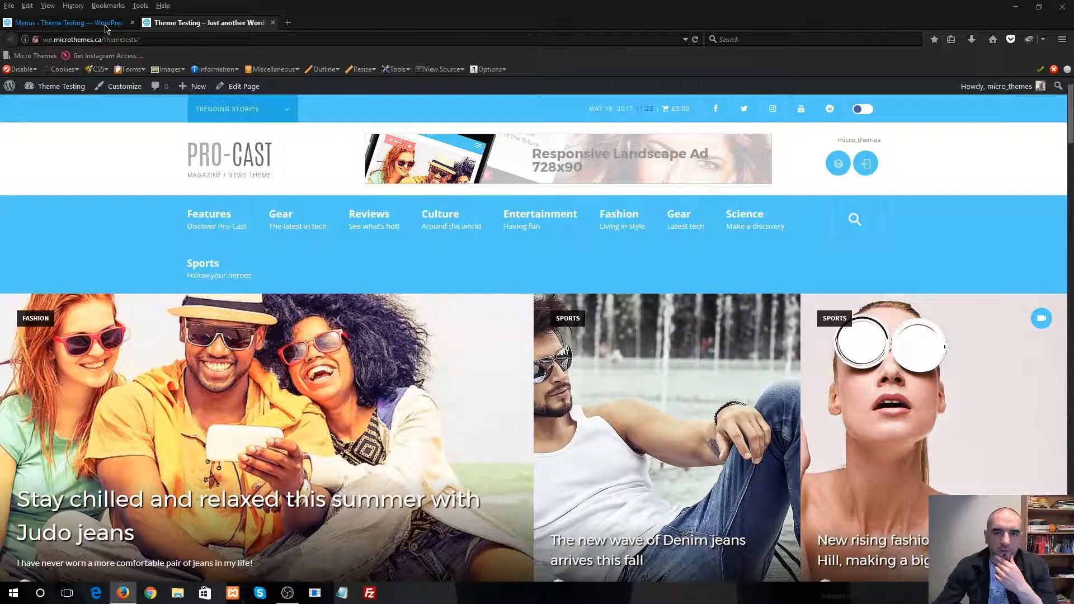
Remove the Sports category item from the end of the Main menu and save the menu
{"action": "left_click", "coordinate": [105, 25]}
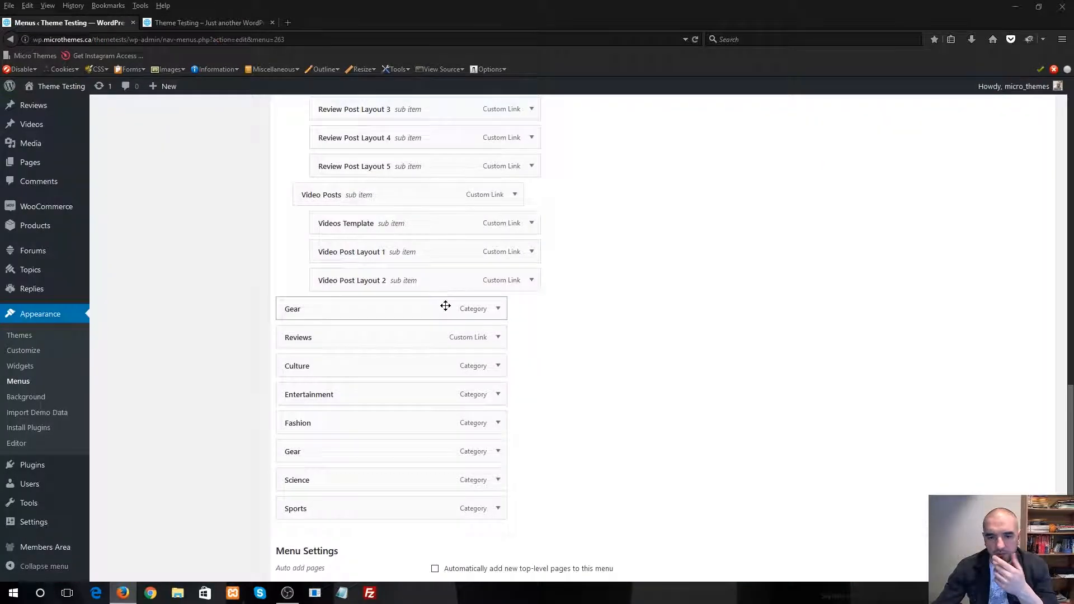
{"action": "scroll", "coordinate": [531, 436], "scroll_direction": "down", "scroll_amount": 1}
{"action": "left_click", "coordinate": [499, 379]}
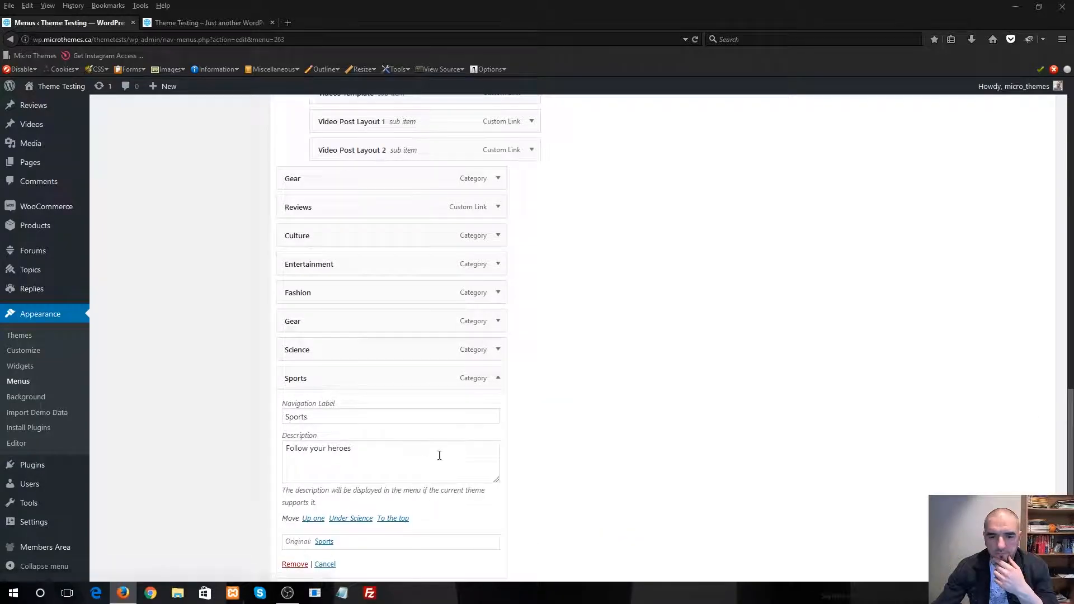
{"action": "scroll", "coordinate": [391, 459], "scroll_direction": "down", "scroll_amount": 3}
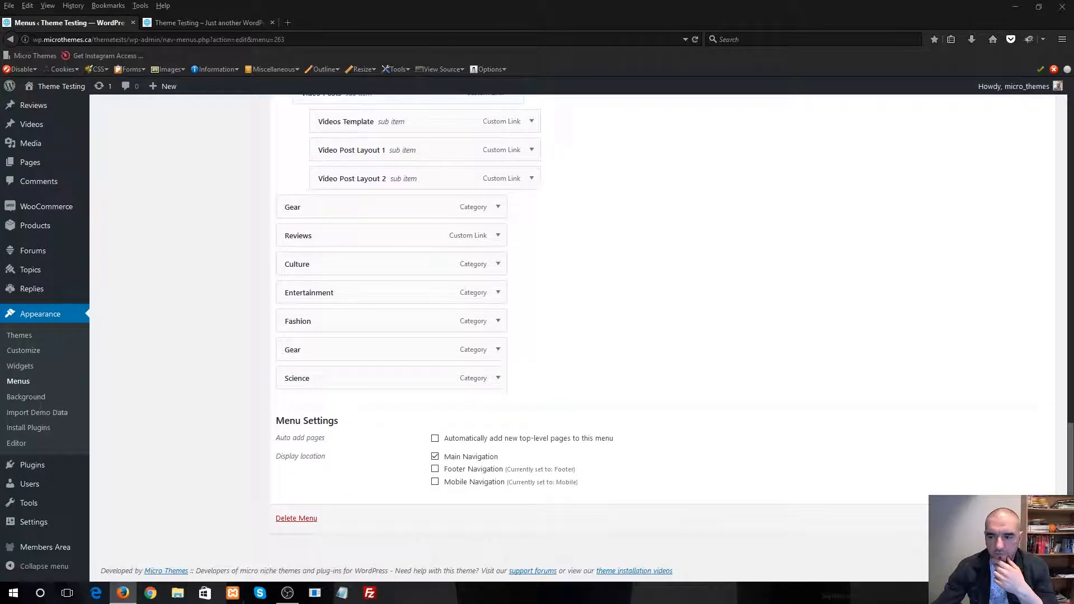
Check the Features dropdown and its submenus on the live site, and reload the page
{"action": "left_click", "coordinate": [201, 25]}
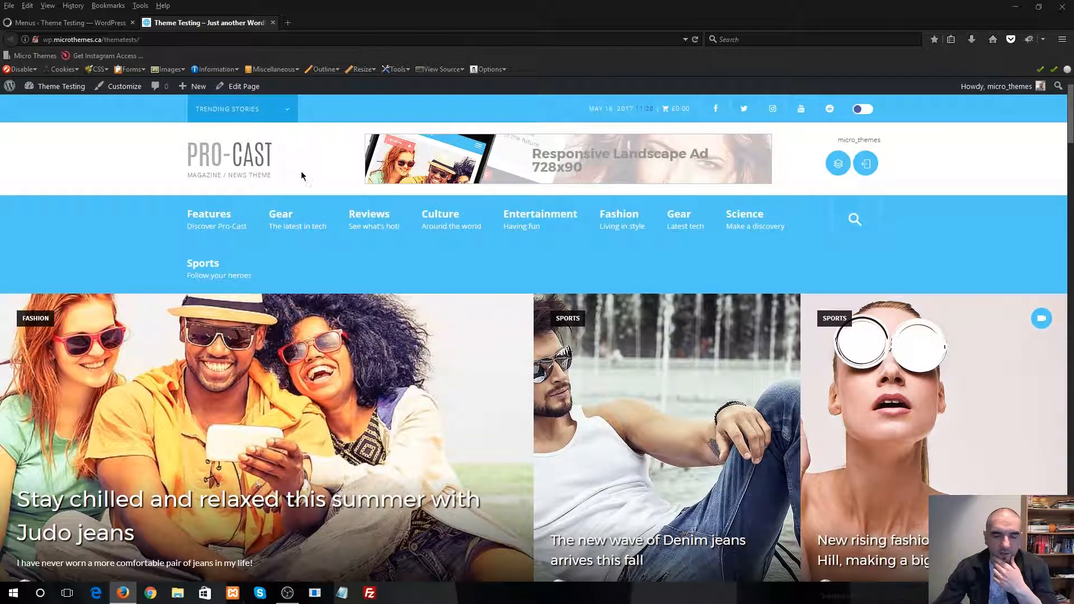
{"action": "mouse_move", "coordinate": [235, 231]}
{"action": "mouse_move", "coordinate": [236, 256]}
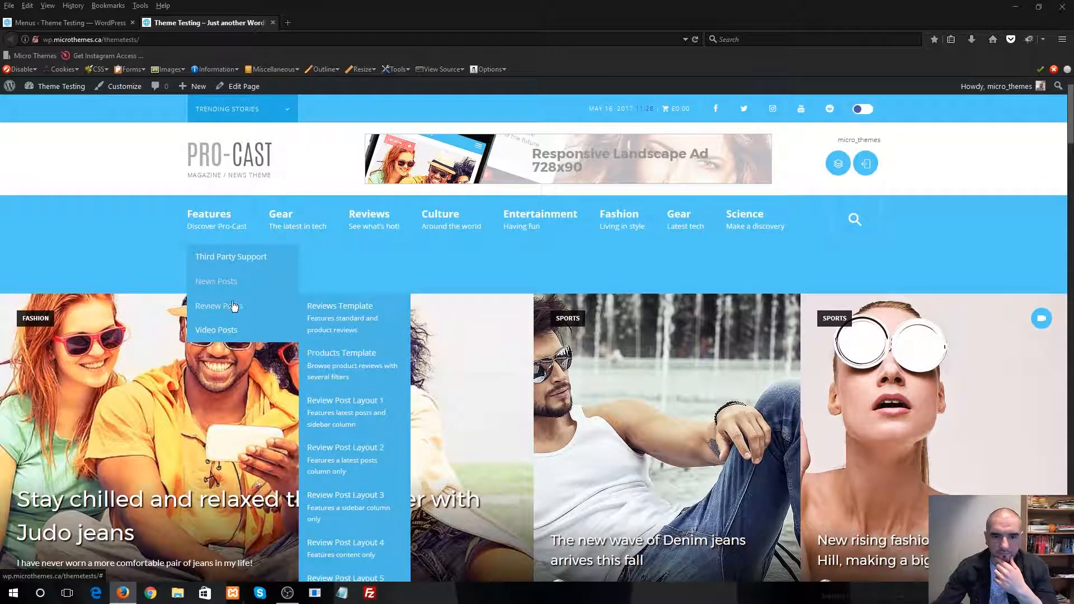
{"action": "left_click", "coordinate": [695, 40]}
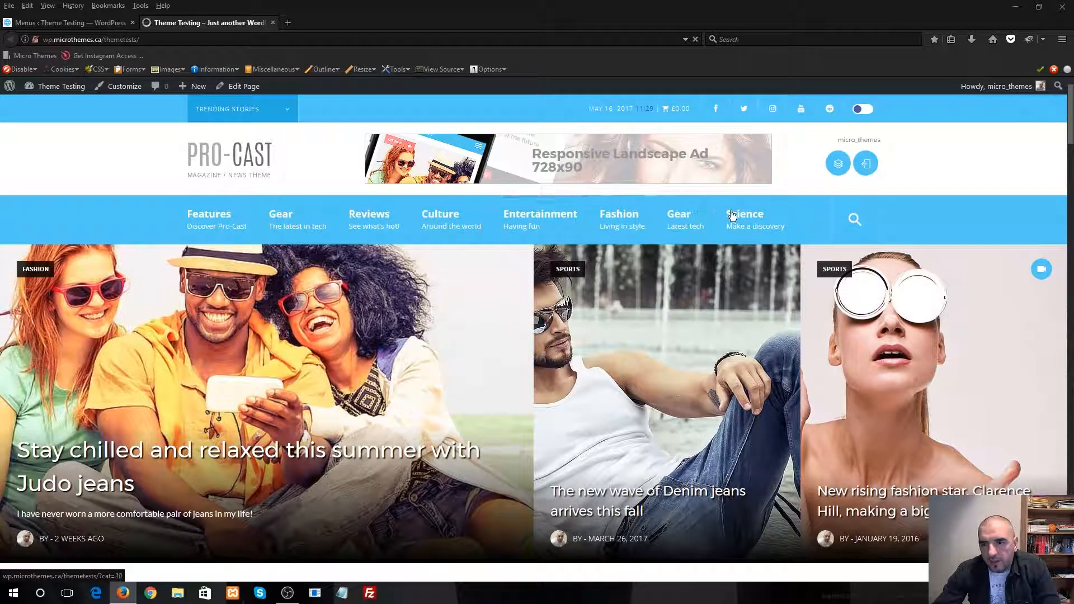
Open the Culture category page from the live site's navigation and look through it down to the footer
{"action": "left_click", "coordinate": [470, 217]}
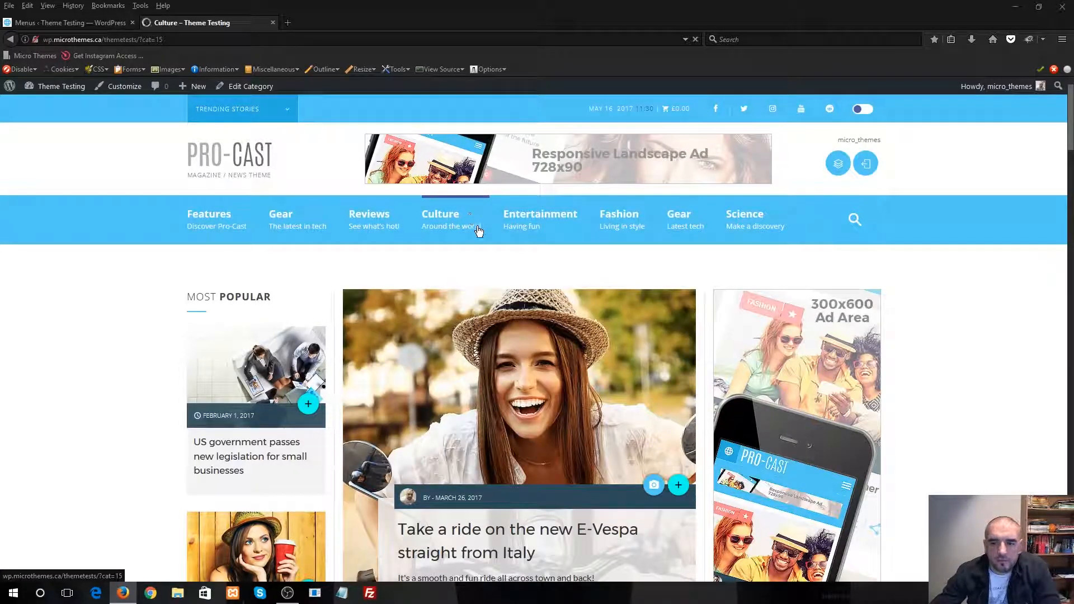
{"action": "scroll", "coordinate": [446, 312], "scroll_direction": "down", "scroll_amount": 10}
{"action": "scroll", "coordinate": [446, 310], "scroll_direction": "down", "scroll_amount": 15}
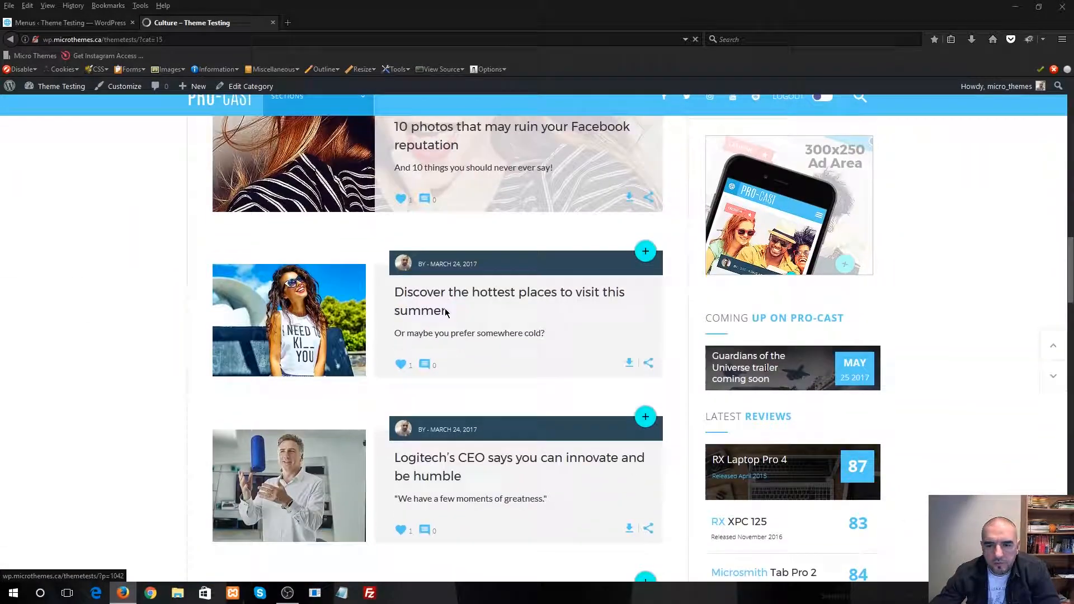
{"action": "scroll", "coordinate": [445, 310], "scroll_direction": "down", "scroll_amount": 15}
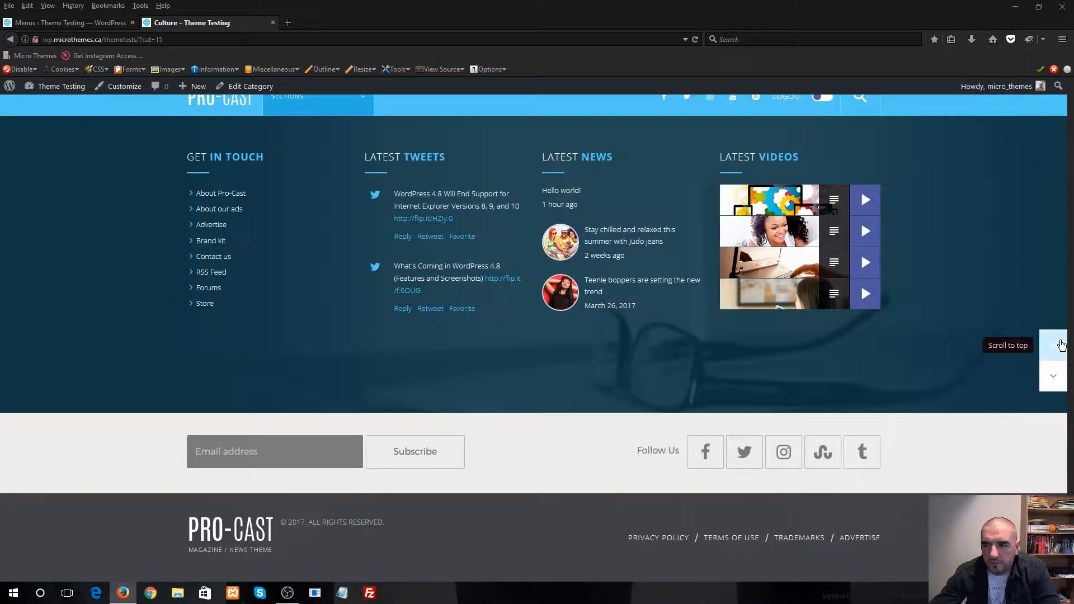
Return to the top of the Culture page and check its header and navigation bar
{"action": "left_click", "coordinate": [1055, 345]}
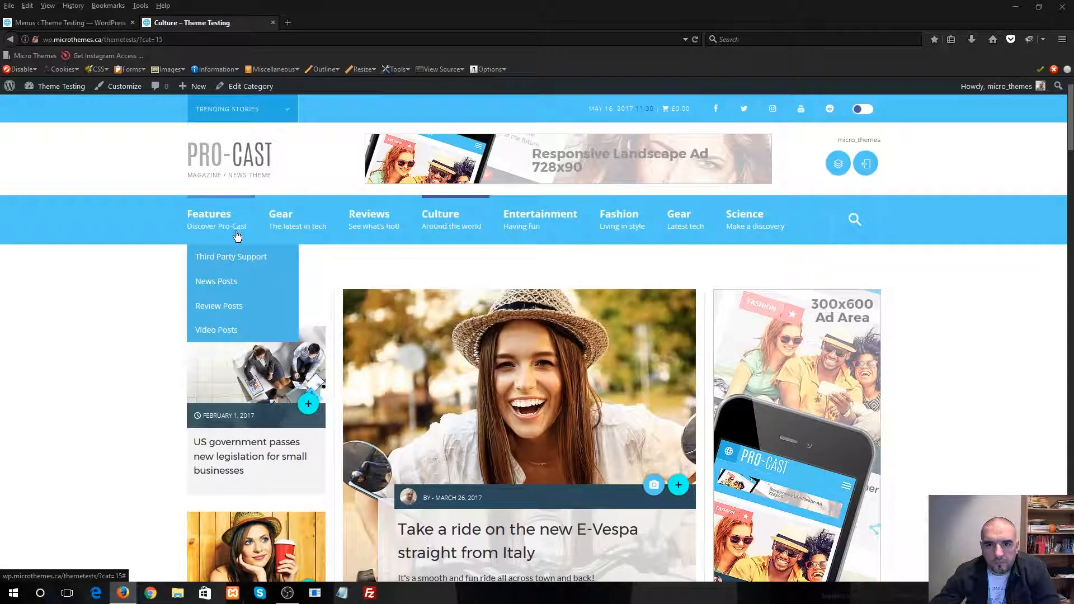
{"action": "scroll", "coordinate": [52, 257], "scroll_direction": "down", "scroll_amount": 4}
{"action": "scroll", "coordinate": [60, 227], "scroll_direction": "up", "scroll_amount": 3}
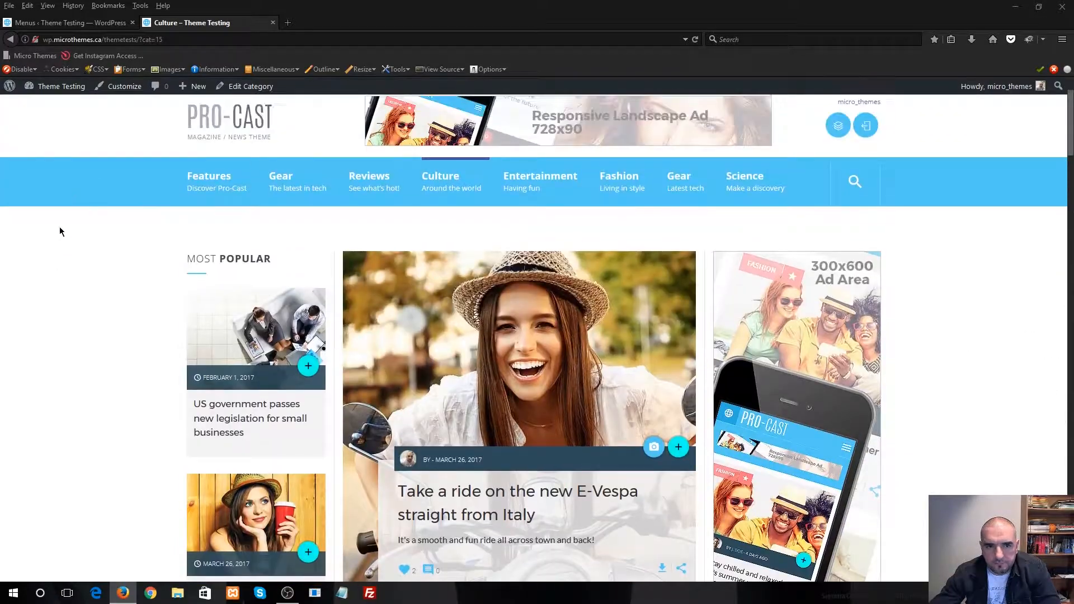
Go back to the WordPress admin and open the Permalink Settings
{"action": "left_click", "coordinate": [105, 23]}
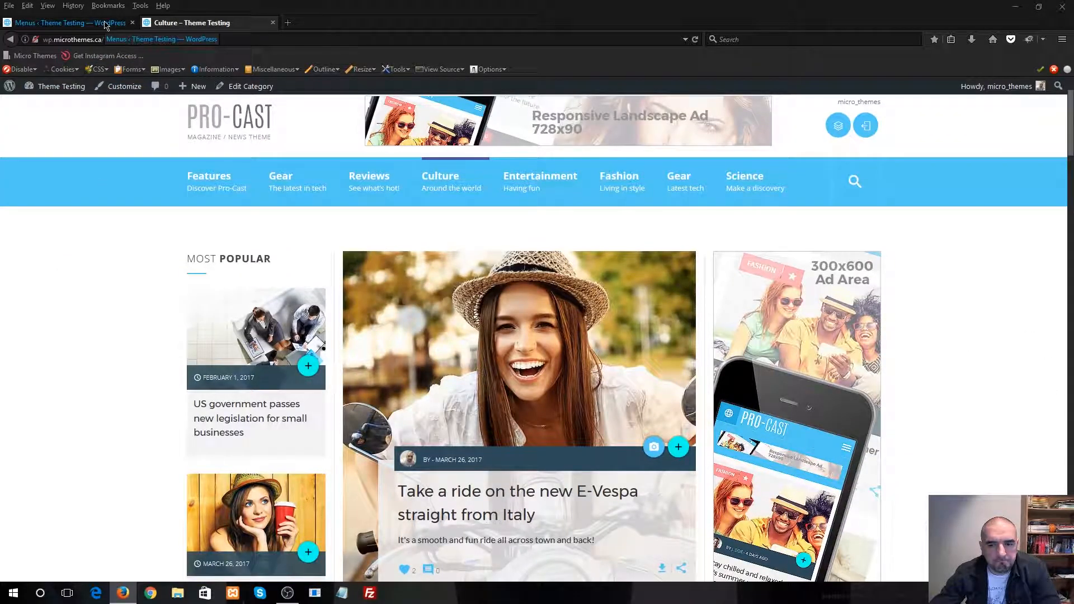
{"action": "scroll", "coordinate": [250, 320], "scroll_direction": "down", "scroll_amount": 3}
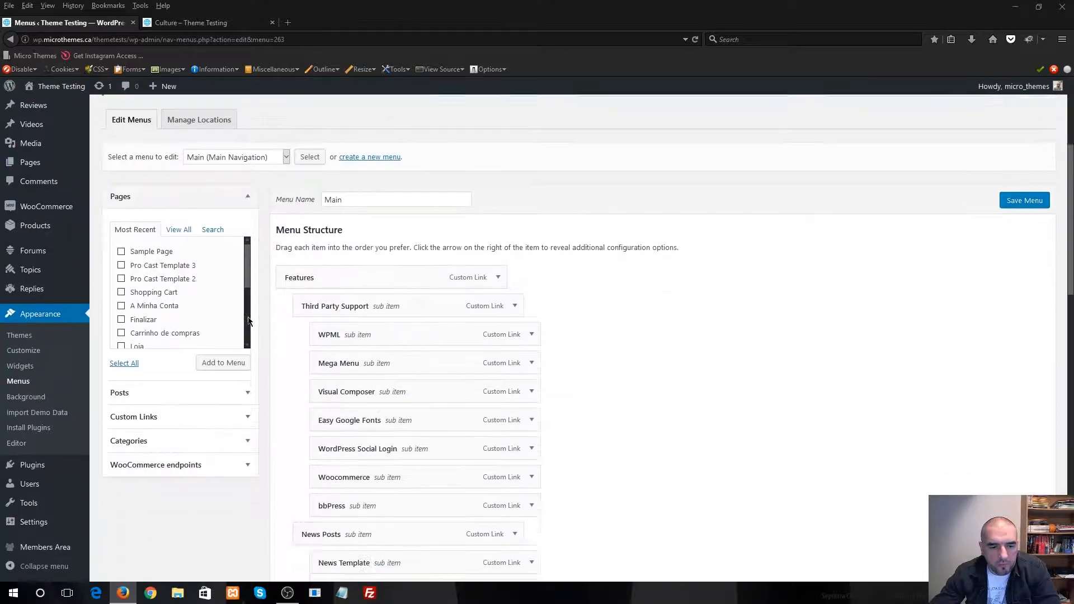
{"action": "scroll", "coordinate": [184, 291], "scroll_direction": "down", "scroll_amount": 2}
{"action": "mouse_move", "coordinate": [28, 522]}
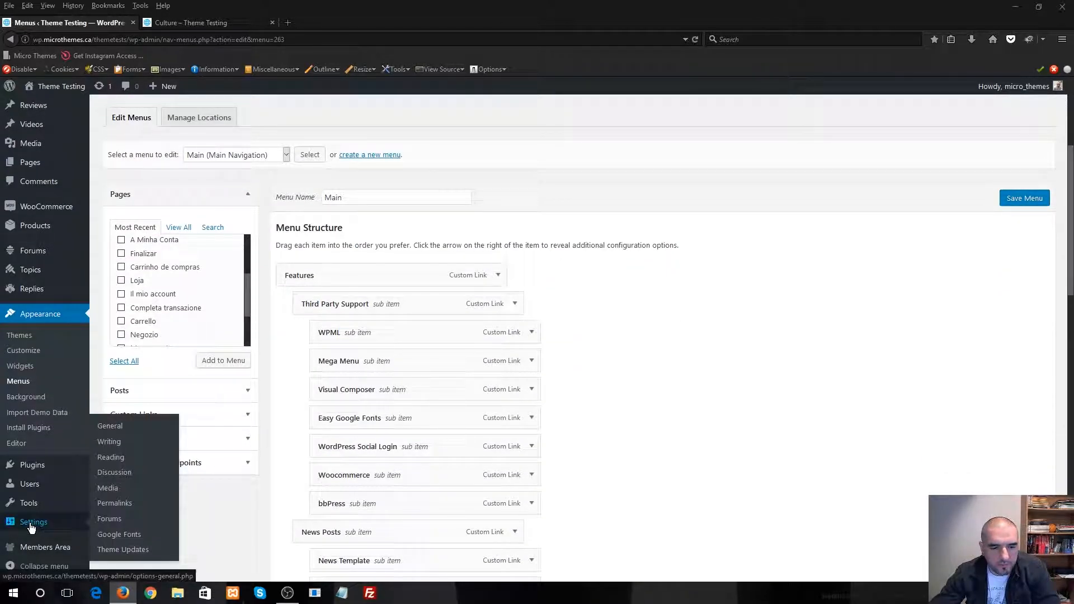
{"action": "left_click", "coordinate": [120, 504]}
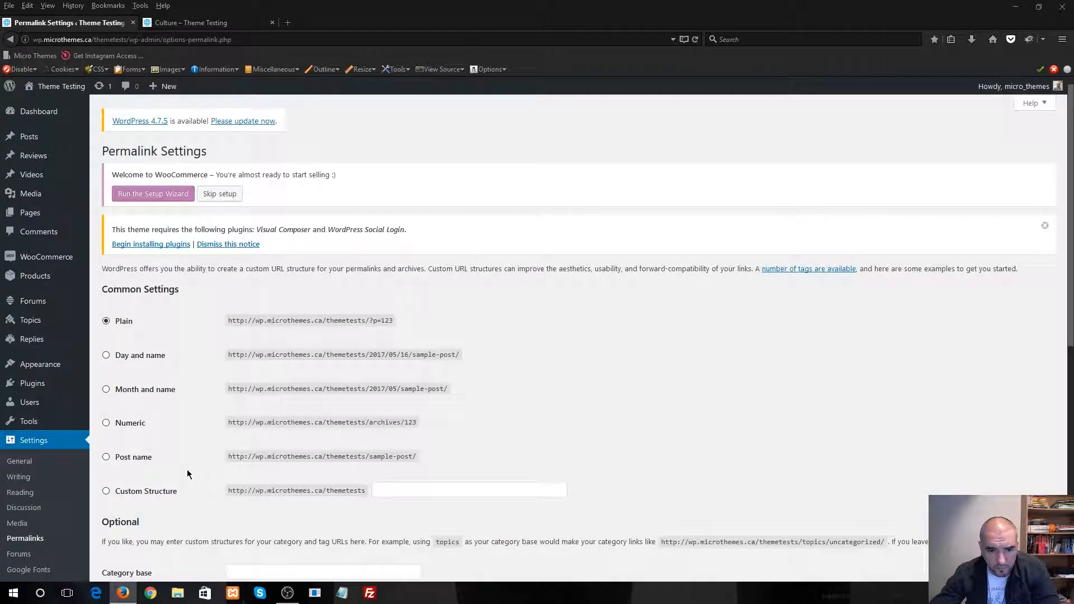
Set the site's permalink structure to Post name and save the changes
{"action": "left_click", "coordinate": [135, 457]}
{"action": "scroll", "coordinate": [191, 437], "scroll_direction": "down", "scroll_amount": 3}
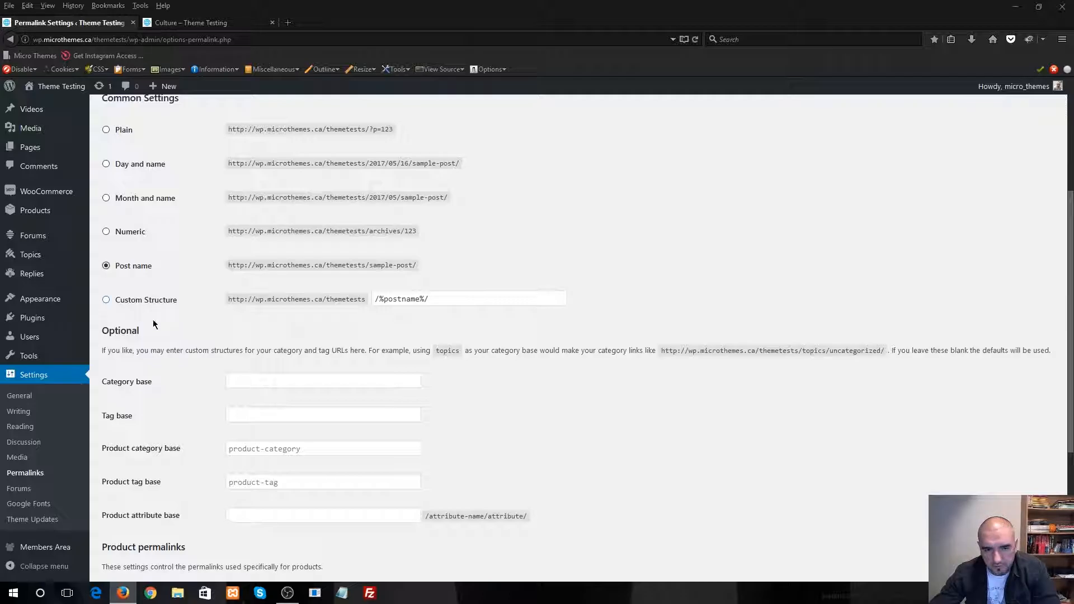
{"action": "scroll", "coordinate": [165, 324], "scroll_direction": "up", "scroll_amount": 1}
{"action": "left_click_drag", "start_coordinate": [232, 329], "coordinate": [424, 331]}
{"action": "left_click", "coordinate": [435, 328]}
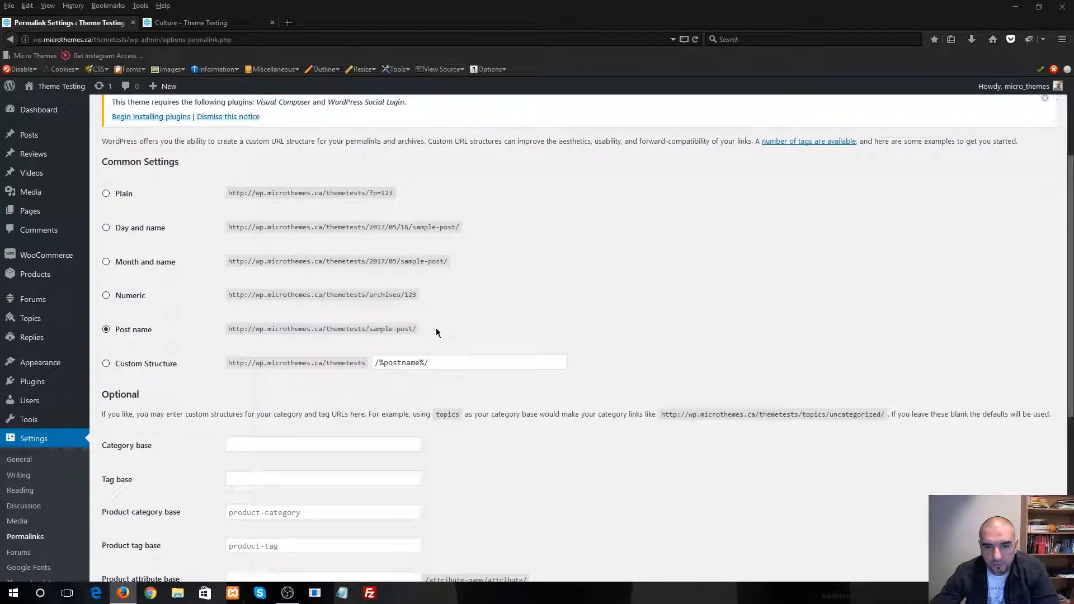
{"action": "left_click_drag", "start_coordinate": [168, 334], "coordinate": [121, 335]}
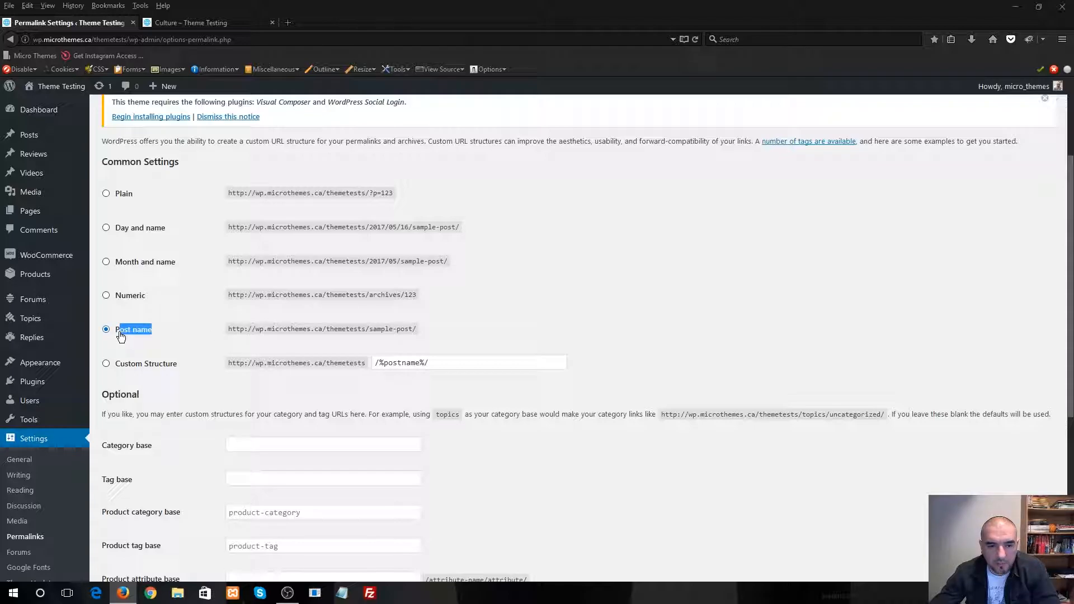
{"action": "left_click", "coordinate": [183, 338]}
{"action": "scroll", "coordinate": [185, 359], "scroll_direction": "down", "scroll_amount": 1}
{"action": "scroll", "coordinate": [190, 392], "scroll_direction": "down", "scroll_amount": 5}
{"action": "left_click", "coordinate": [131, 525]}
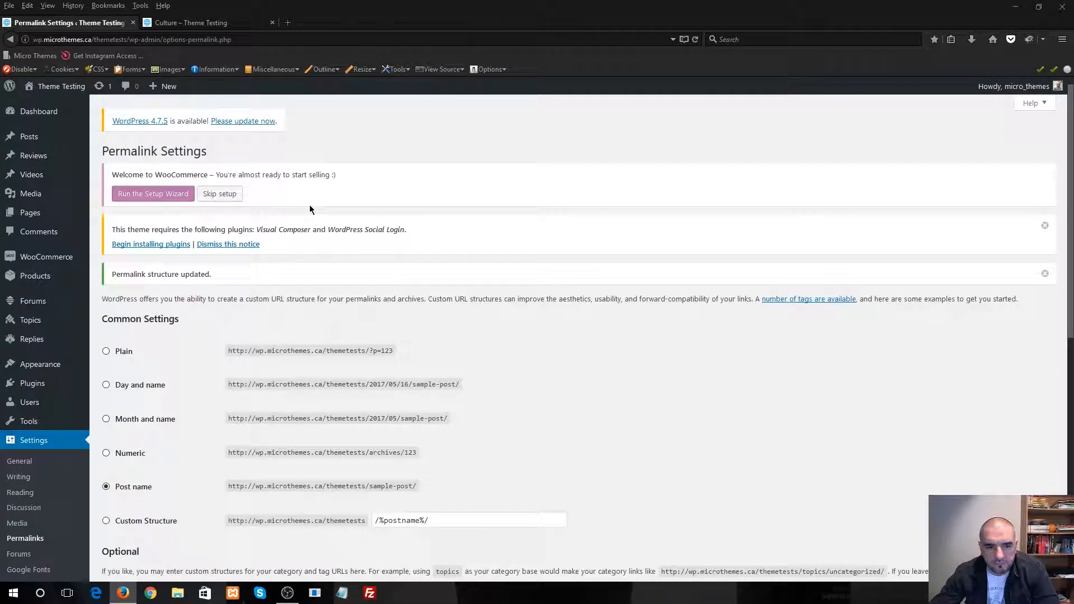
Return to the live site and open its homepage from the Culture page
{"action": "left_click", "coordinate": [224, 23]}
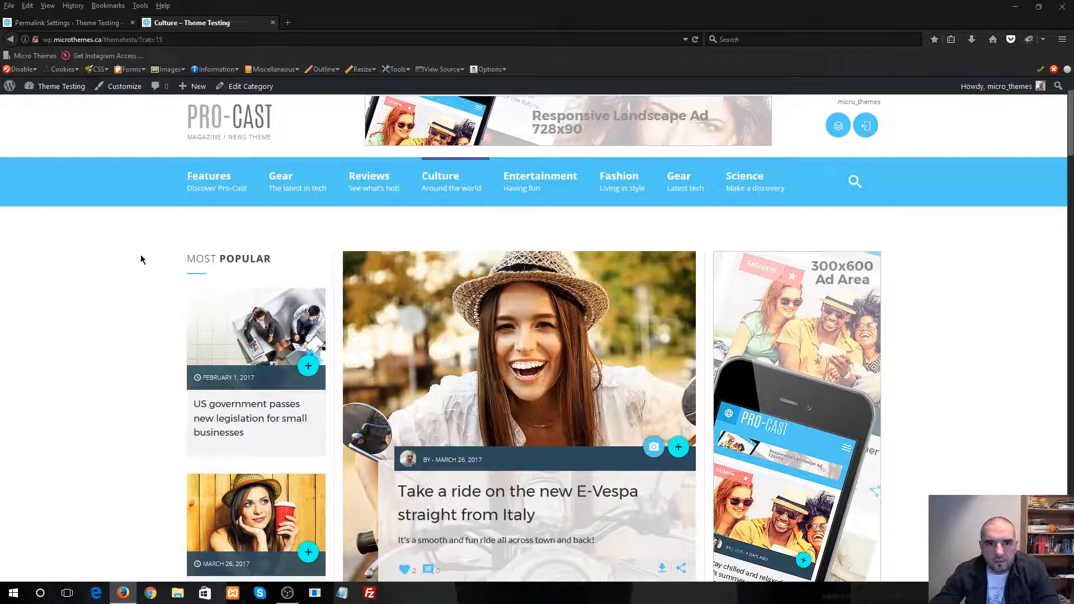
{"action": "left_click", "coordinate": [244, 126]}
{"action": "scroll", "coordinate": [153, 275], "scroll_direction": "up", "scroll_amount": 1}
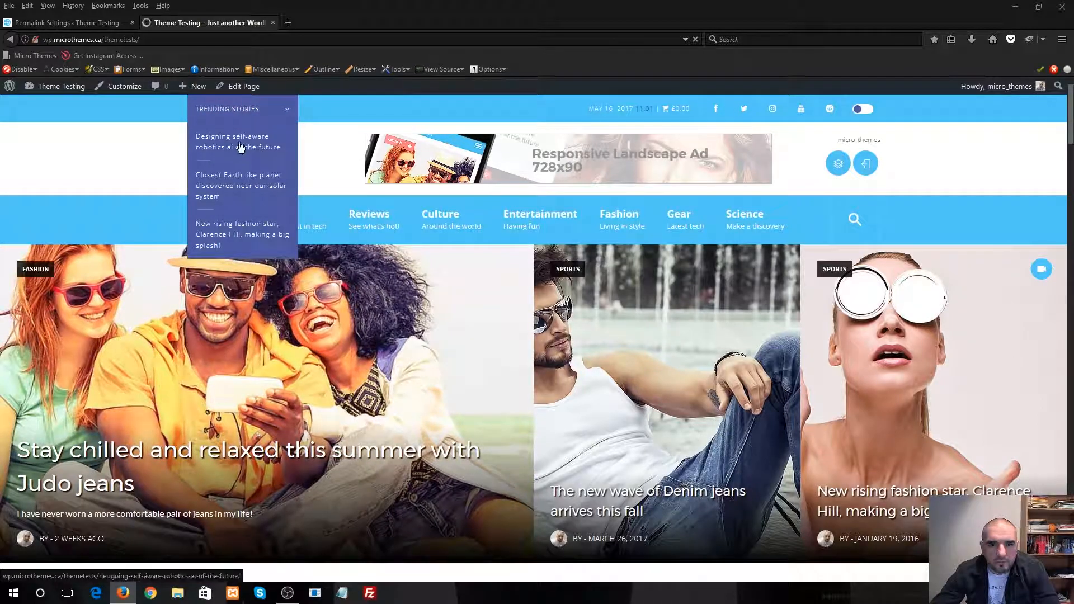
Preview the homepage in the dark colour scheme down to the footer, and switch back to the light scheme
{"action": "left_click", "coordinate": [862, 108]}
{"action": "scroll", "coordinate": [633, 371], "scroll_direction": "down", "scroll_amount": 15}
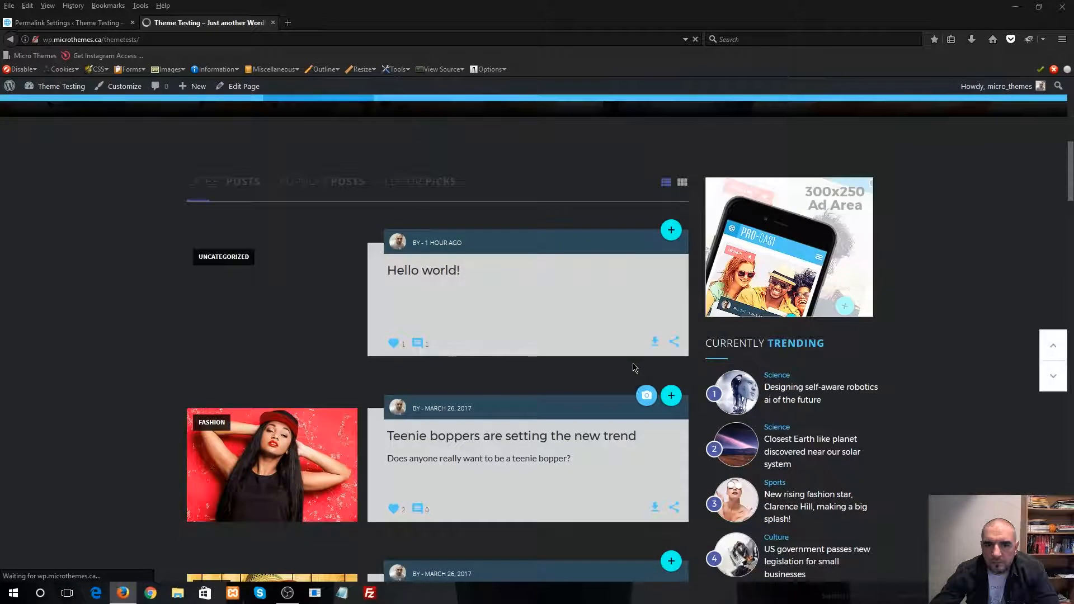
{"action": "scroll", "coordinate": [627, 363], "scroll_direction": "down", "scroll_amount": 20}
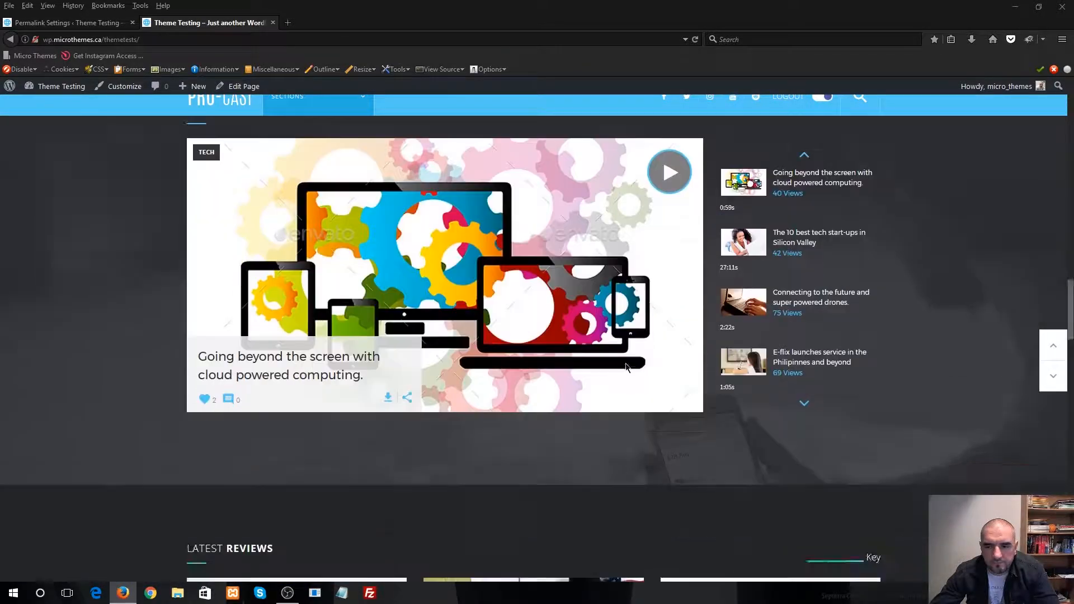
{"action": "scroll", "coordinate": [628, 367], "scroll_direction": "down", "scroll_amount": 12}
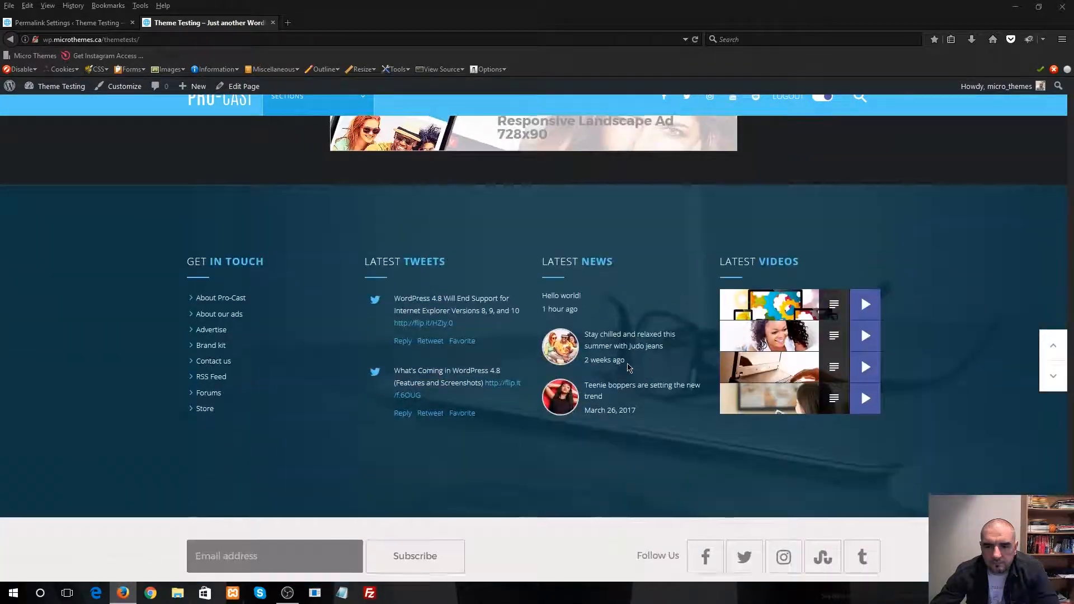
{"action": "scroll", "coordinate": [814, 137], "scroll_direction": "up", "scroll_amount": 9}
{"action": "scroll", "coordinate": [774, 313], "scroll_direction": "up", "scroll_amount": 10}
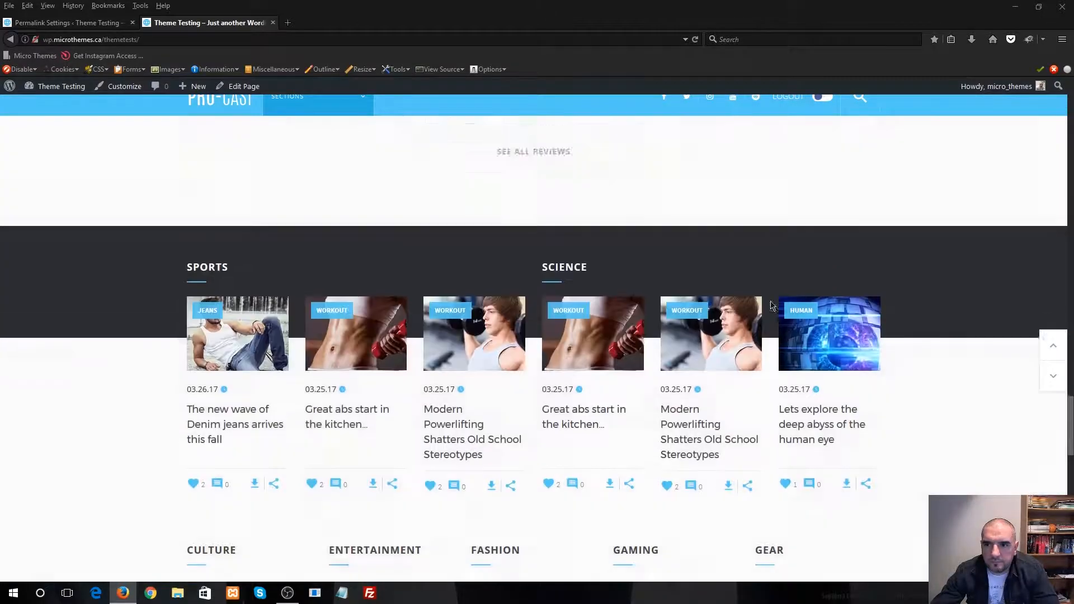
{"action": "scroll", "coordinate": [775, 317], "scroll_direction": "up", "scroll_amount": 15}
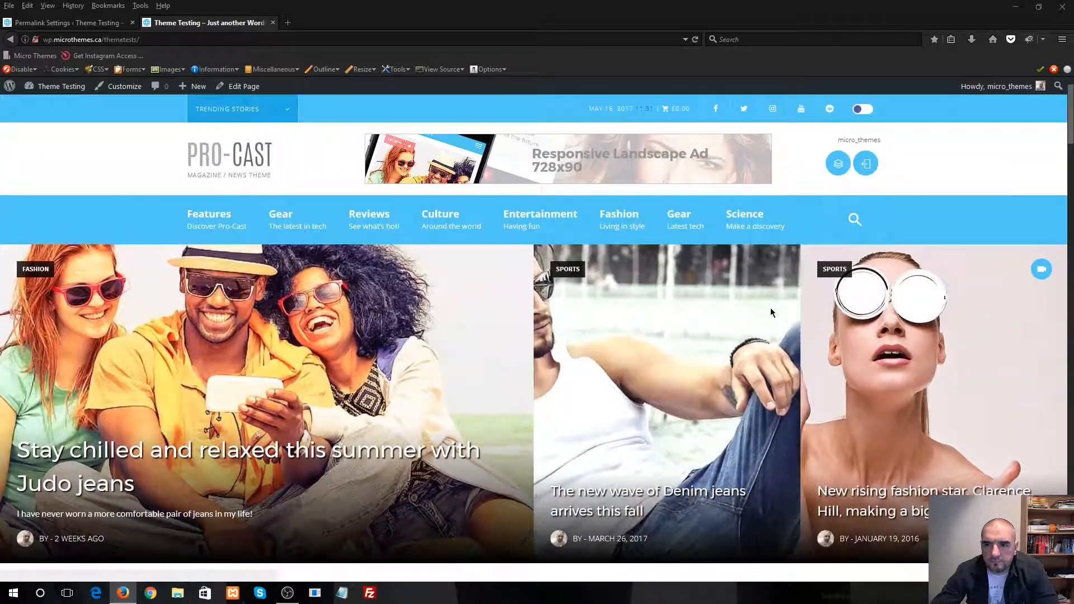
Open and close the search in the homepage's navigation bar, and look over the page's upper part
{"action": "left_click", "coordinate": [854, 220]}
{"action": "left_click", "coordinate": [854, 220]}
{"action": "scroll", "coordinate": [539, 414], "scroll_direction": "down", "scroll_amount": 5}
{"action": "scroll", "coordinate": [539, 414], "scroll_direction": "up", "scroll_amount": 5}
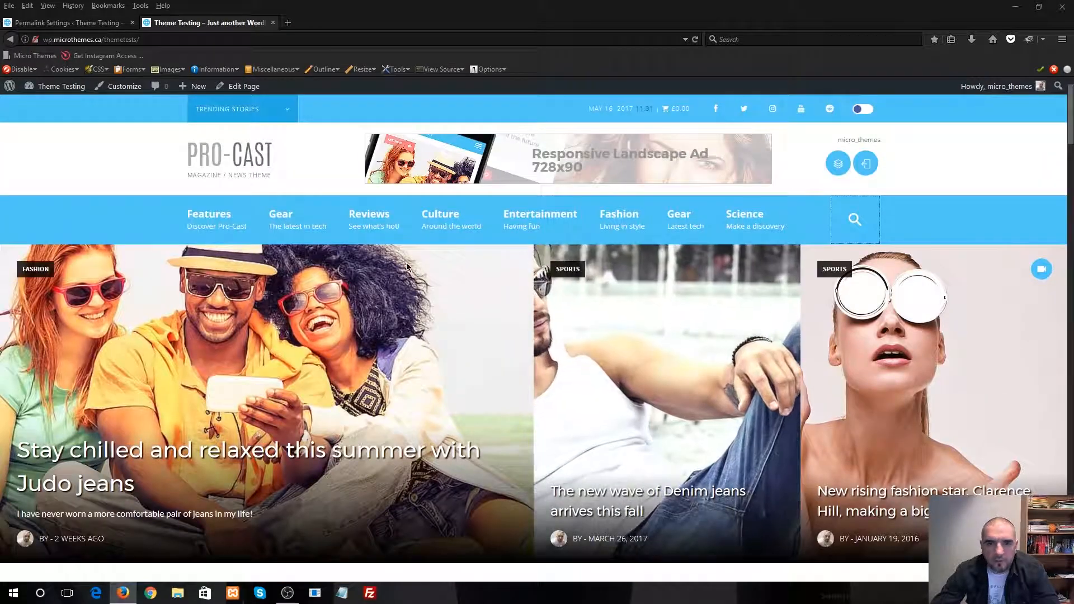